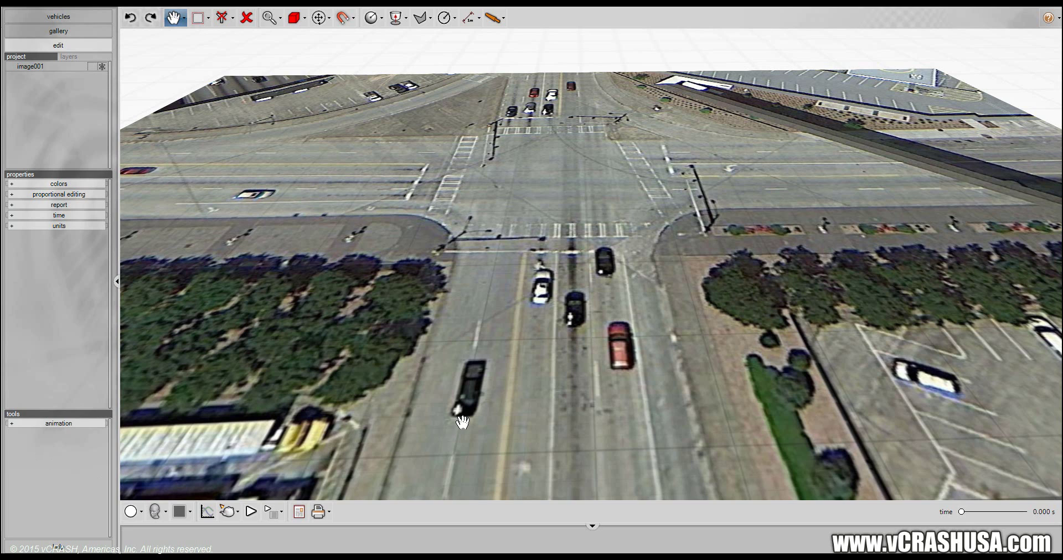
scroll(469, 377, "up", 3)
scroll(466, 404, "down", 5)
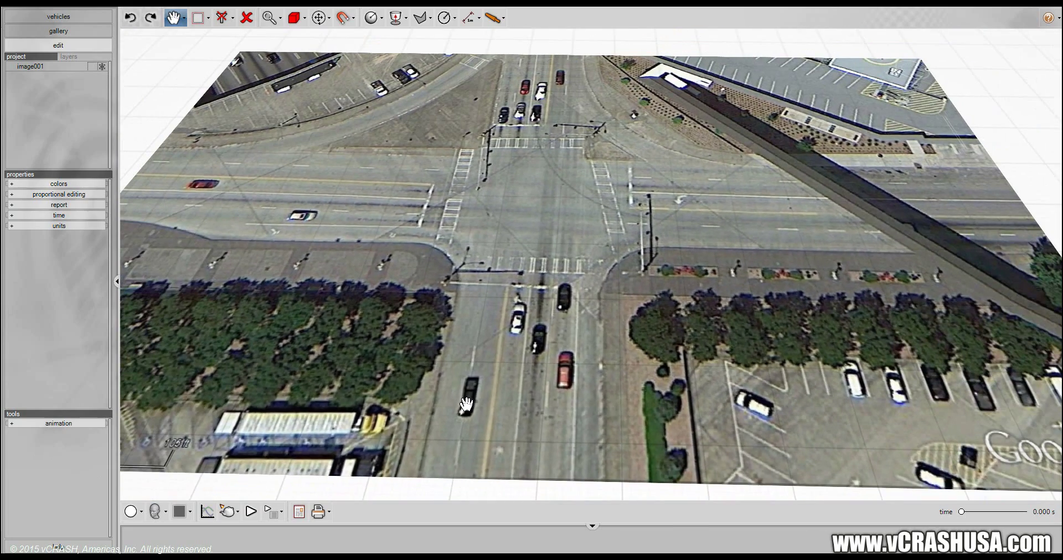
scroll(501, 375, "up", 4)
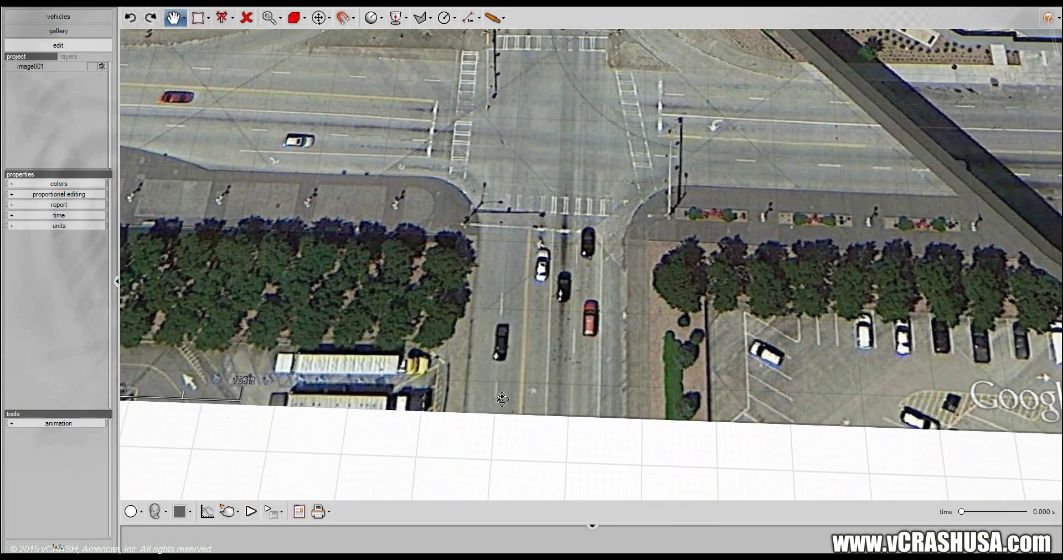
scroll(492, 296, "up", 2)
middle_click_drag(493, 329, 502, 245)
scroll(503, 246, "down", 3)
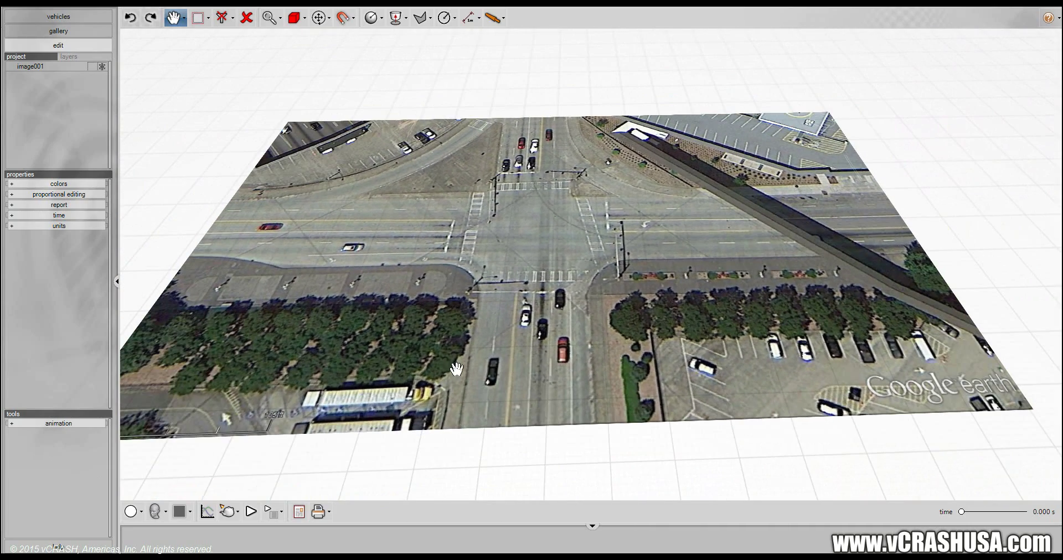
Step: Switch the scene to a top-down view centred on the intersection in the aerial image
left_click(166, 512)
left_click(187, 469)
scroll(368, 351, "down", 4)
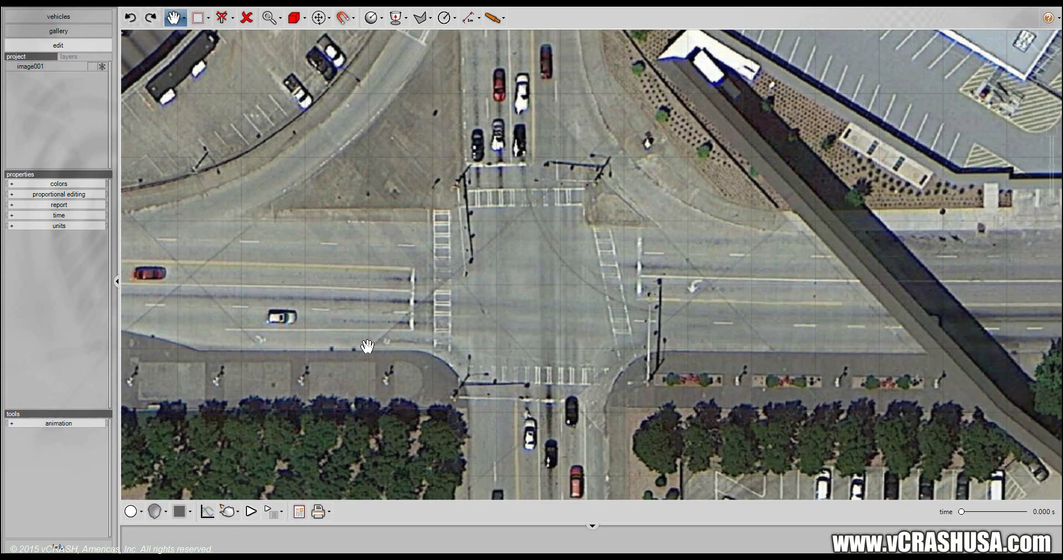
scroll(372, 361, "up", 4)
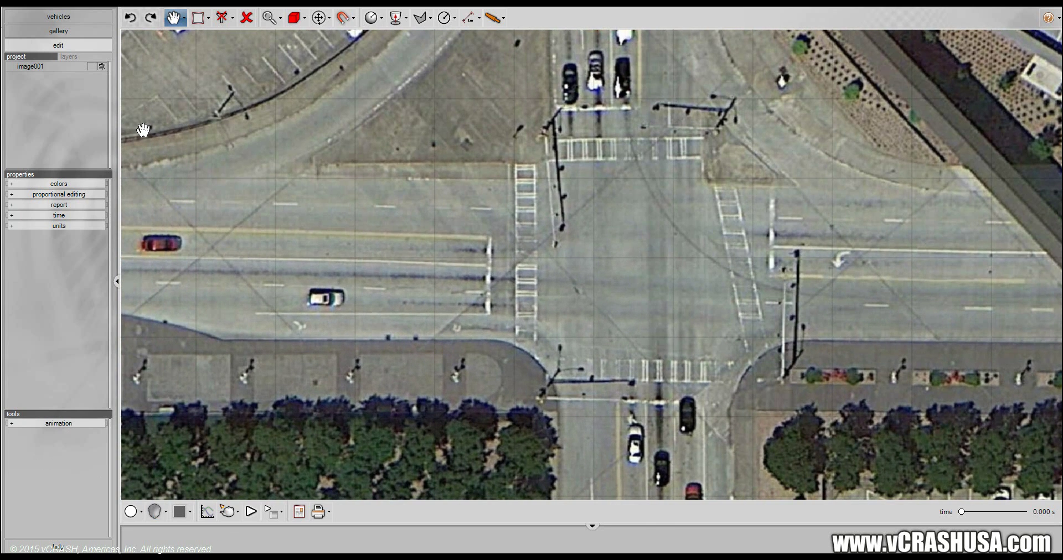
Step: Place a Mazda MX-5 from the vehicle database on the pavement near the intersection's southwest corner
left_click(58, 17)
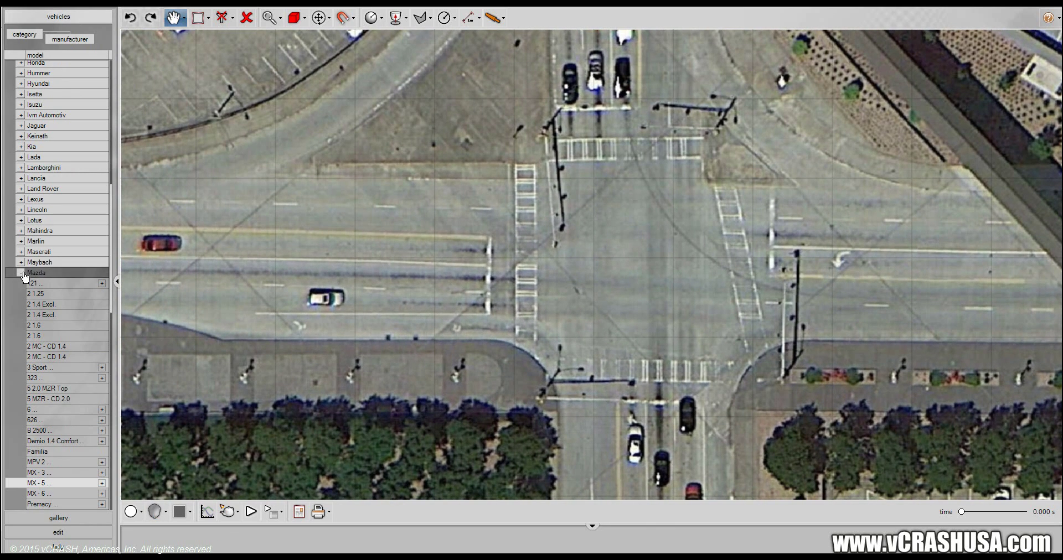
scroll(83, 254, "down", 3)
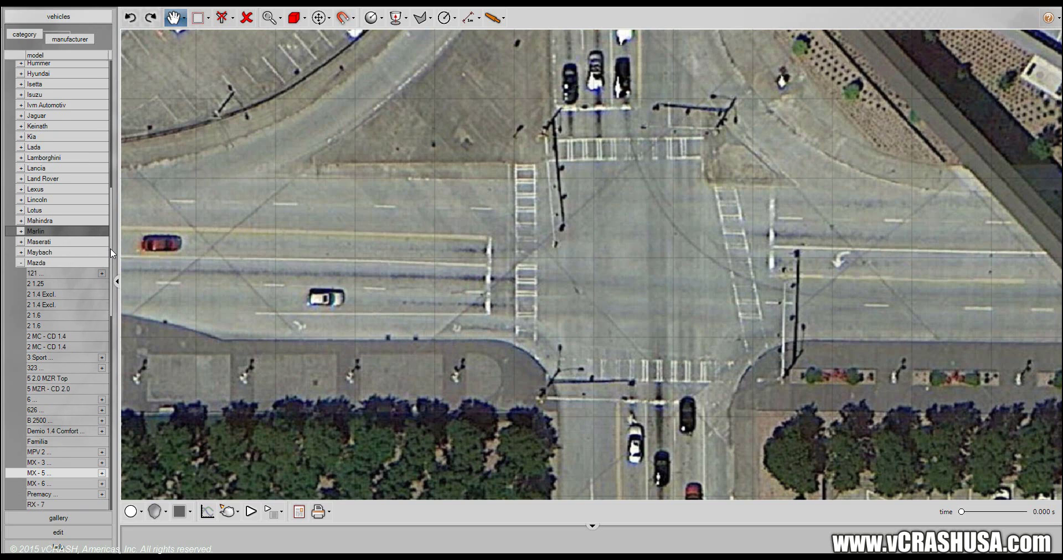
left_click_drag(109, 276, 110, 284)
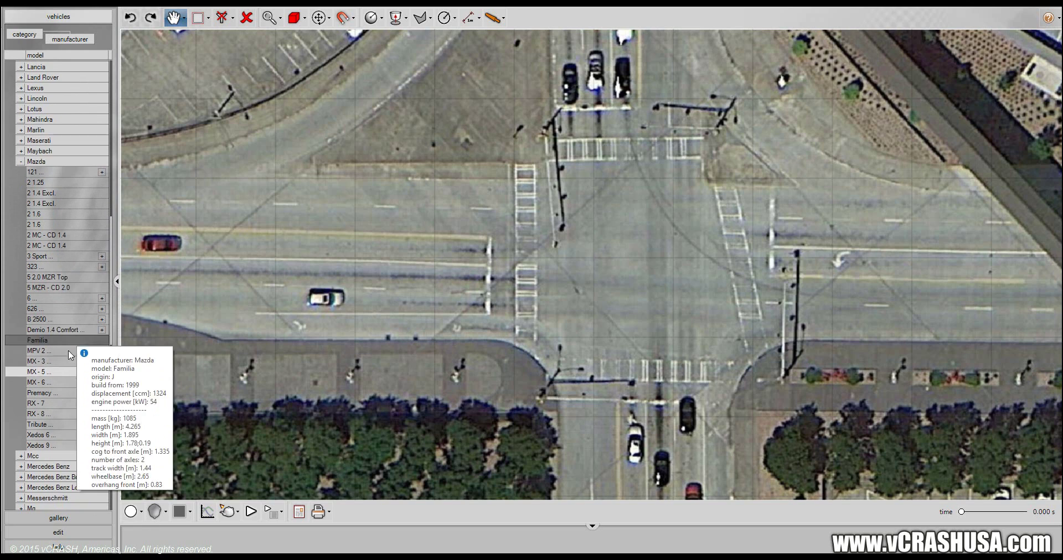
left_click_drag(41, 372, 491, 357)
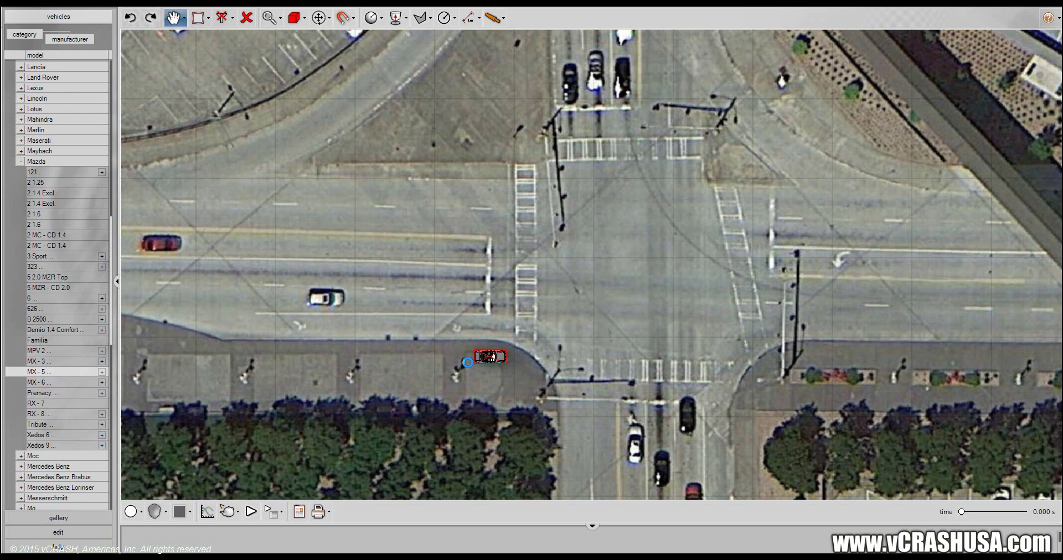
Step: Place a Hyundai Accent from the vehicle database at the west end of the south crosswalk
left_click(20, 161)
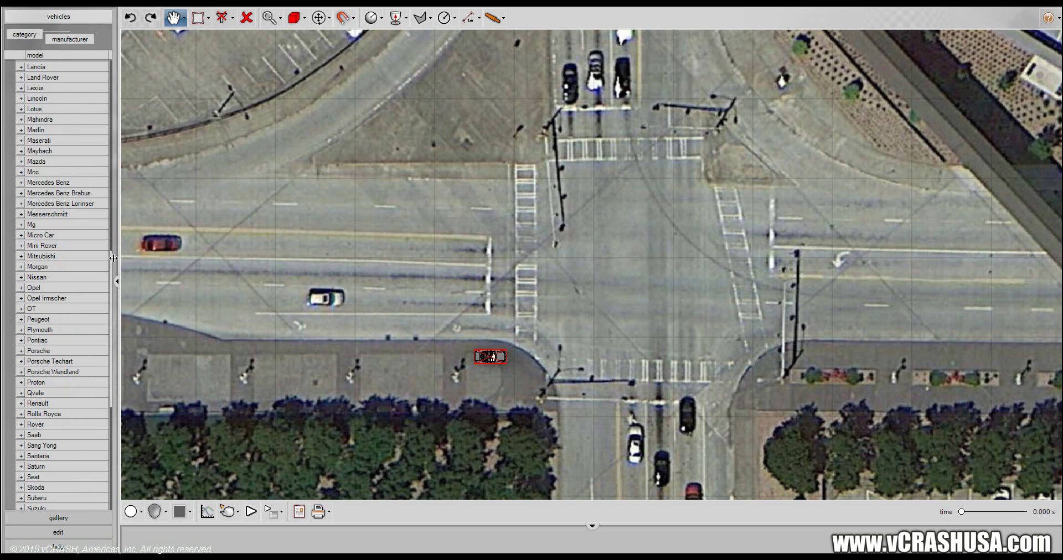
scroll(112, 266, "up", 7)
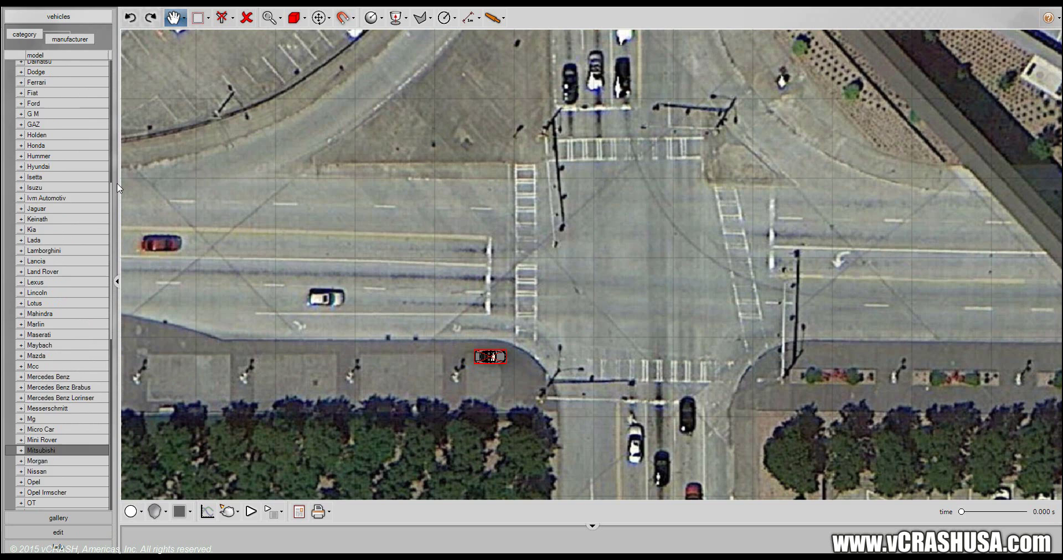
left_click(21, 187)
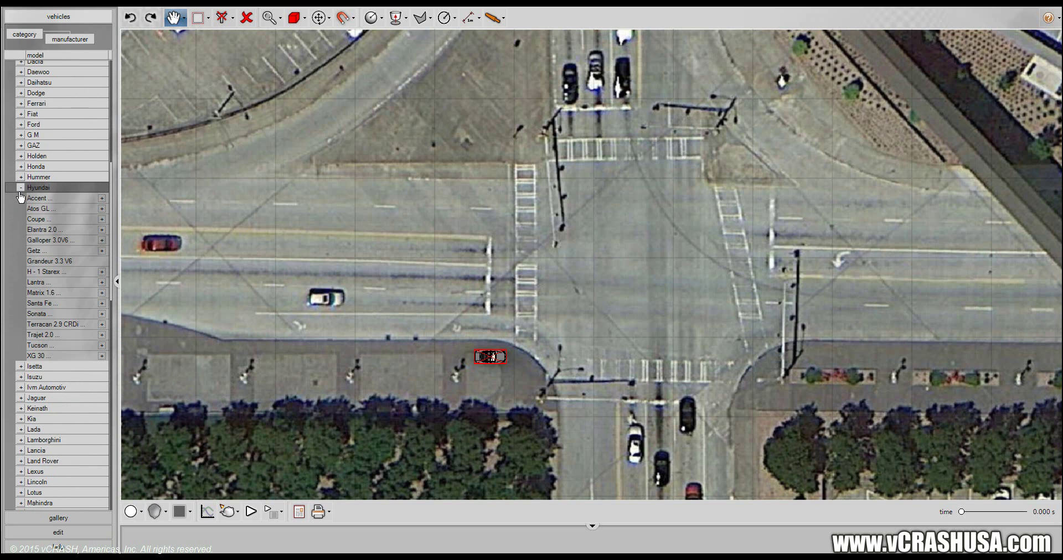
left_click(594, 374)
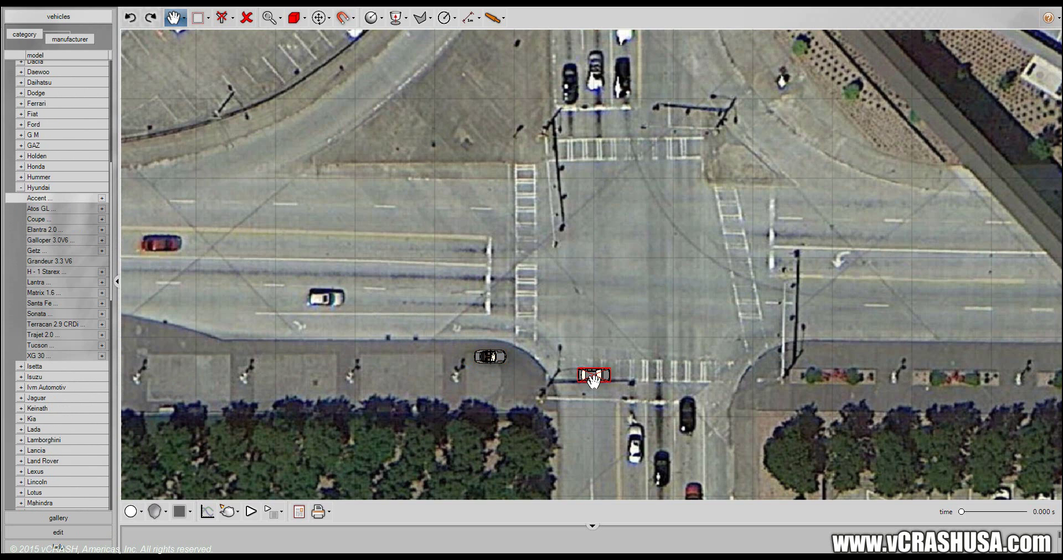
Step: Using Select And Move, reposition the Mazda onto the stop line of the western approach, just west of the crosswalk
left_click_drag(567, 415, 471, 320)
scroll(472, 320, "up", 2)
scroll(472, 320, "up", 1)
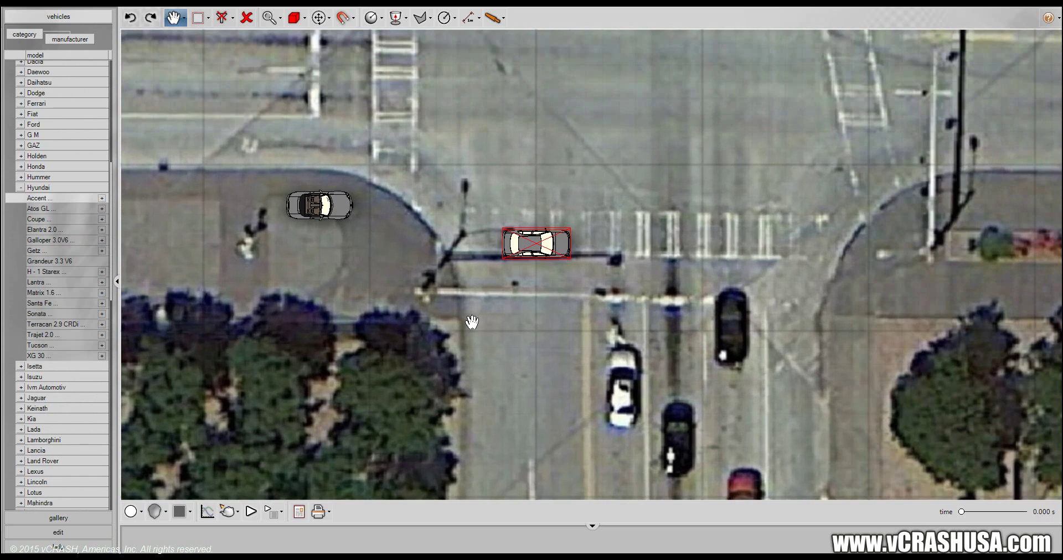
left_click_drag(431, 230, 490, 360)
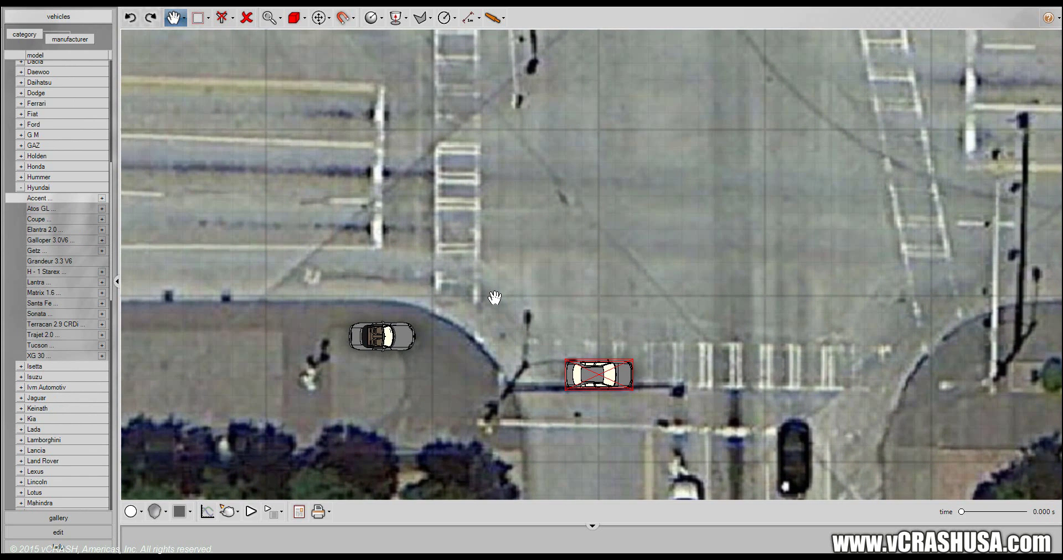
left_click_drag(495, 297, 462, 338)
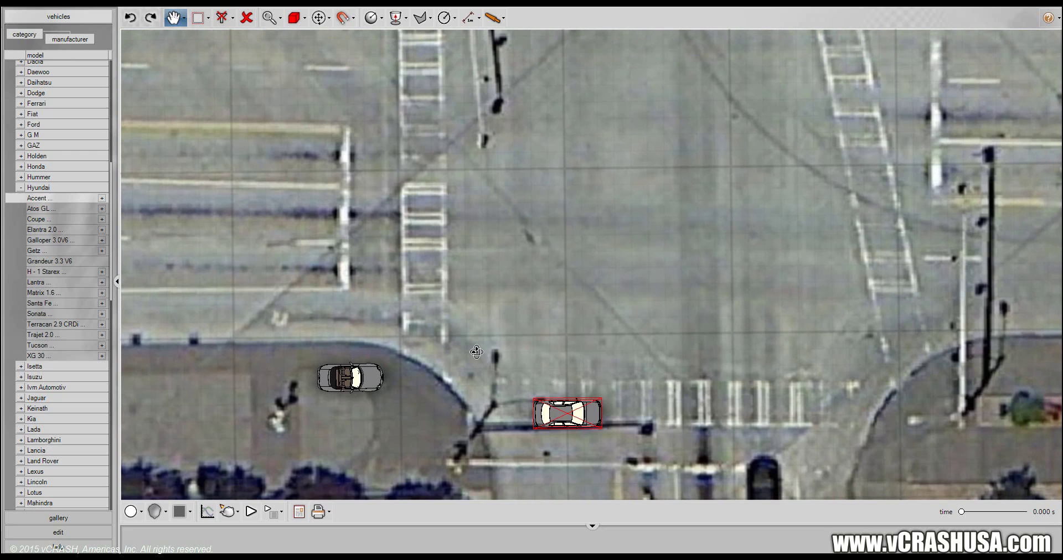
left_click_drag(479, 375, 491, 354)
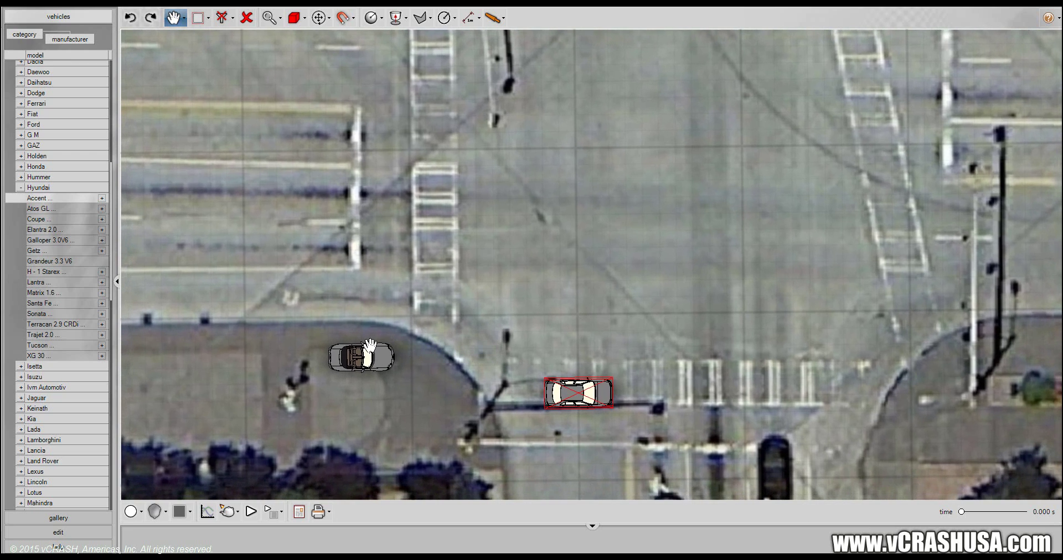
left_click(174, 18)
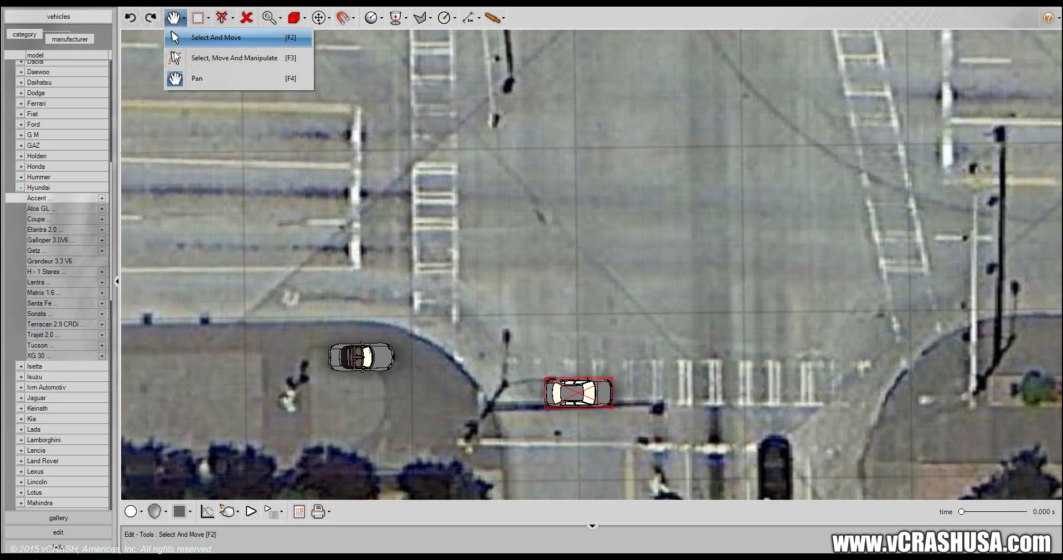
left_click(215, 38)
left_click(366, 360)
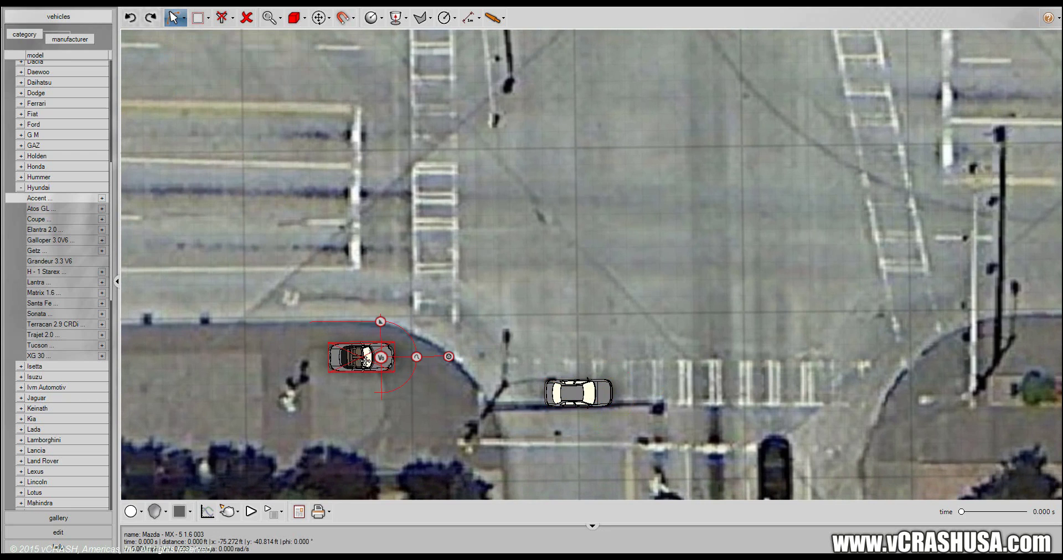
left_click_drag(367, 360, 336, 192)
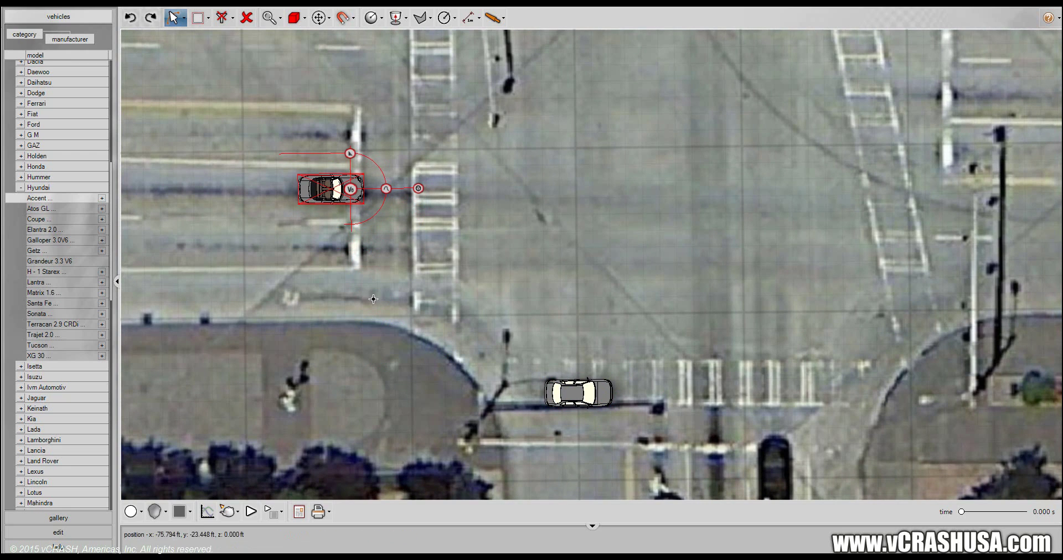
Step: Move the Hyundai northeast into the intersection, just north of the south crosswalk
left_click(573, 396)
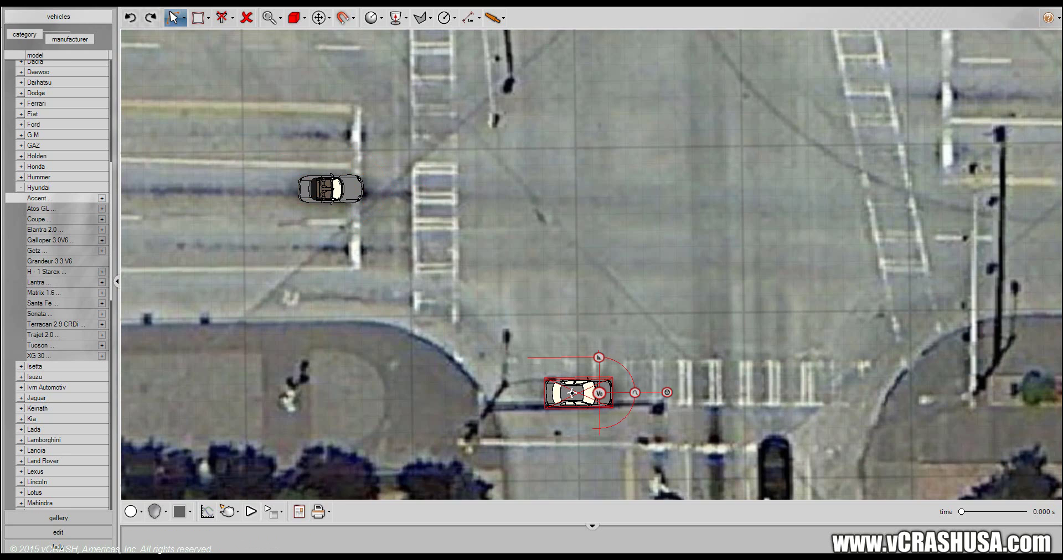
left_click_drag(585, 374, 679, 317)
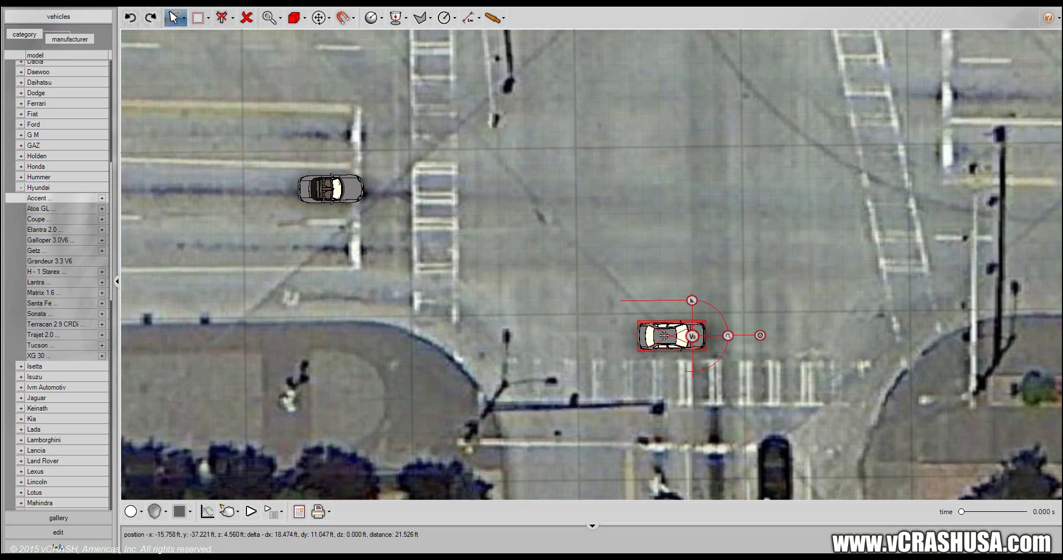
left_click(559, 277)
left_click_drag(560, 277, 452, 348)
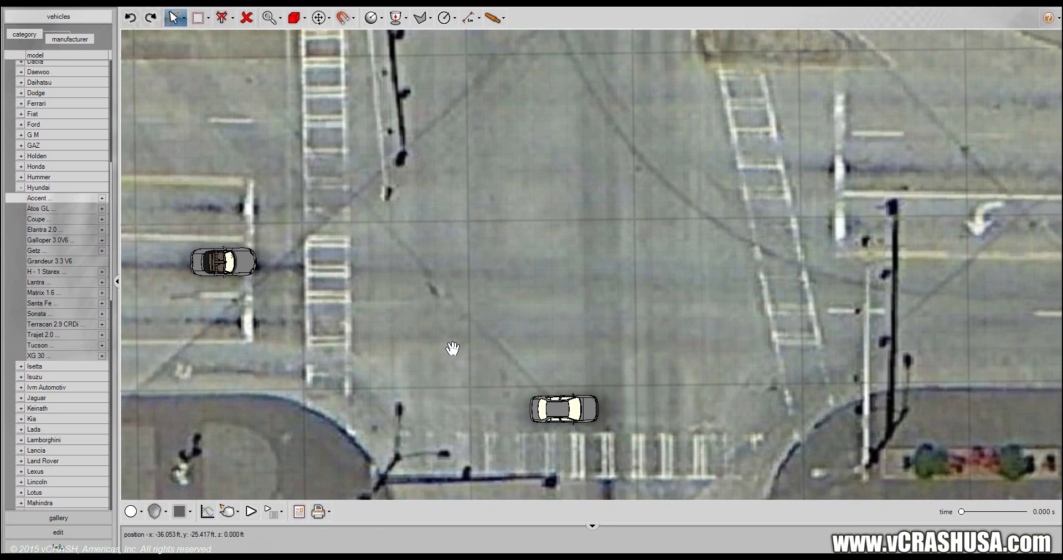
Step: Move the Mazda east past the west crosswalk into the intersection
left_click(558, 408)
left_click(449, 408)
left_click_drag(448, 406, 478, 378)
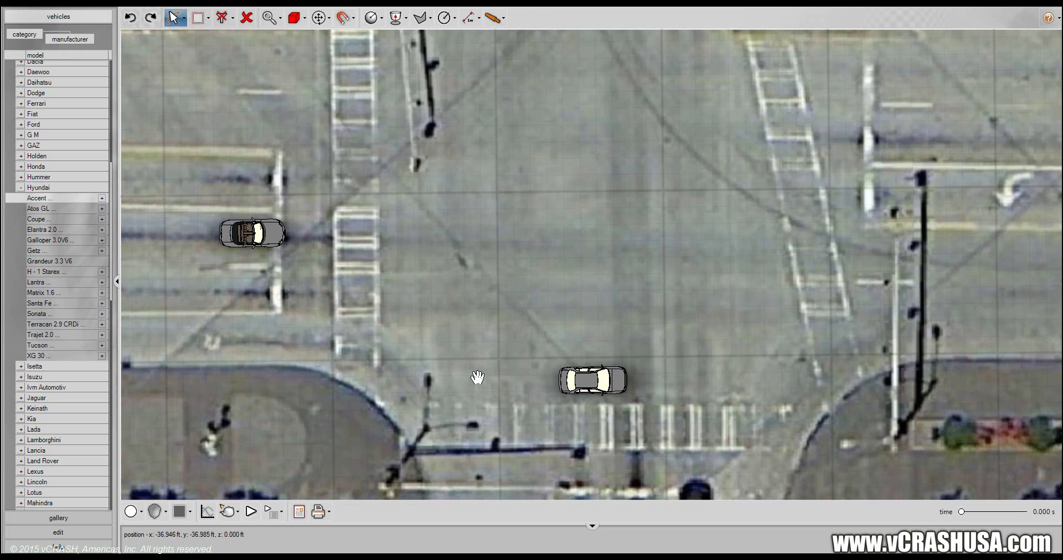
left_click(579, 376)
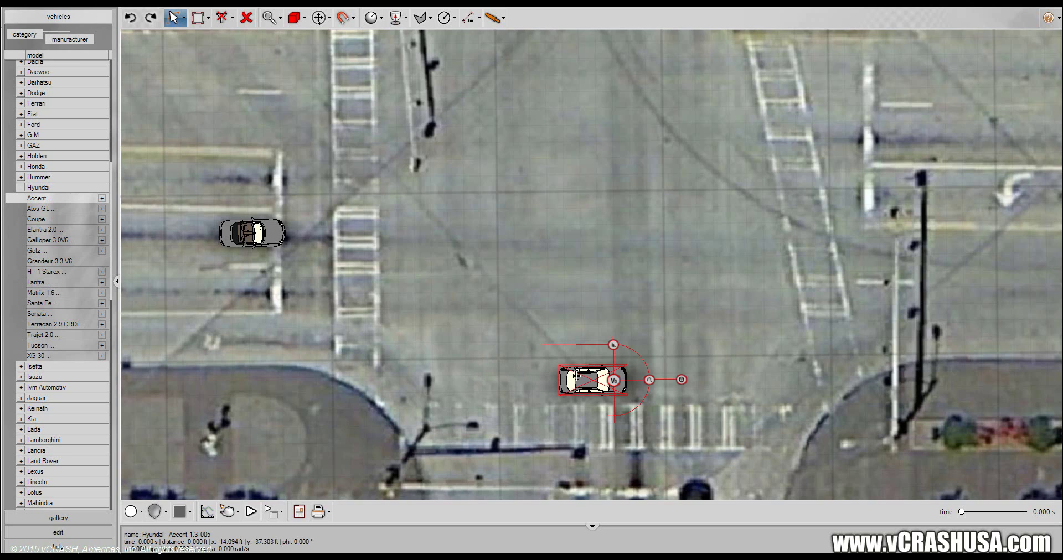
left_click(274, 242)
left_click_drag(274, 242, 446, 241)
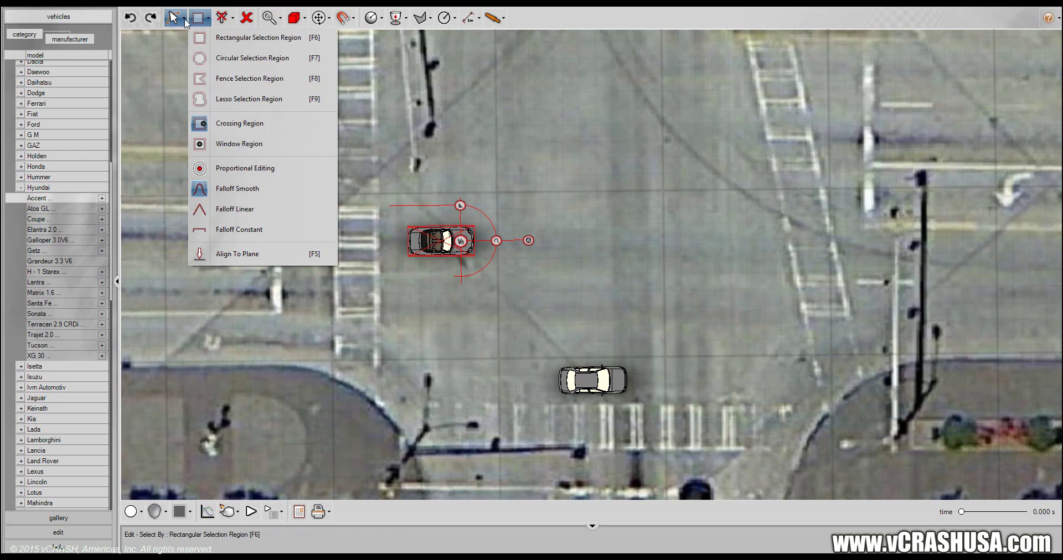
Step: Draw a horizontal 2D line from the west crosswalk eastward through the Mazda and across the intersection
mouse_move(327, 20)
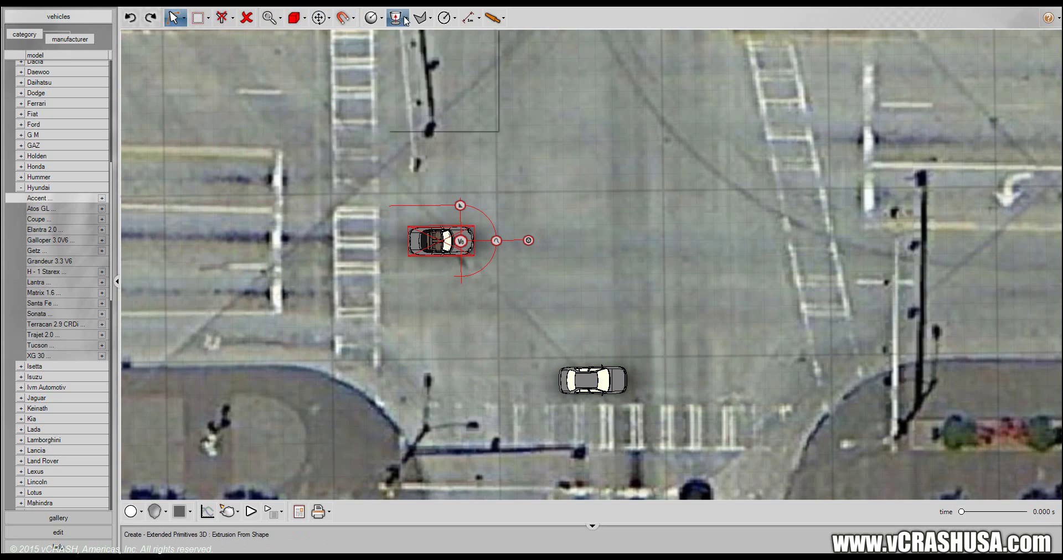
left_click(420, 18)
mouse_move(447, 23)
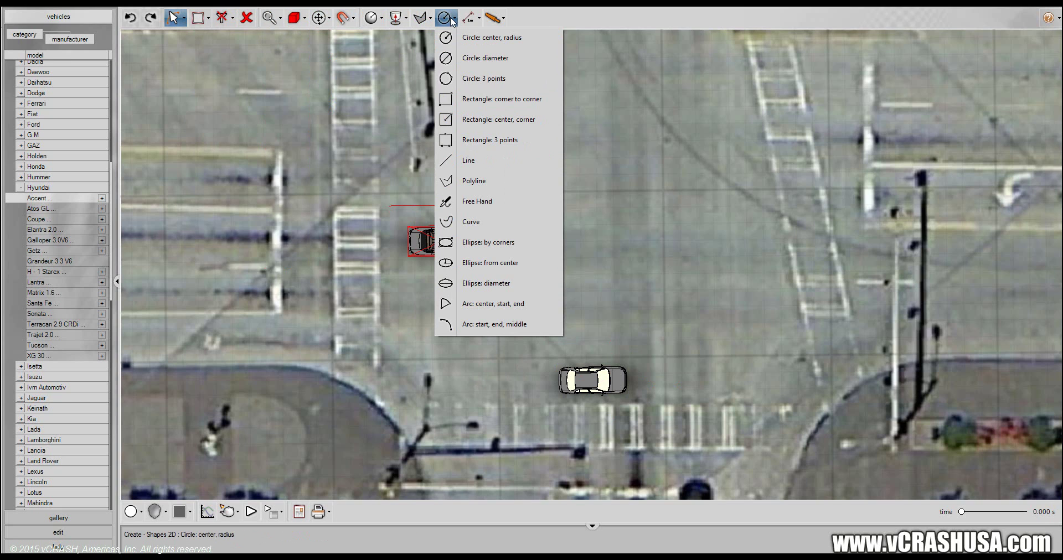
left_click(465, 160)
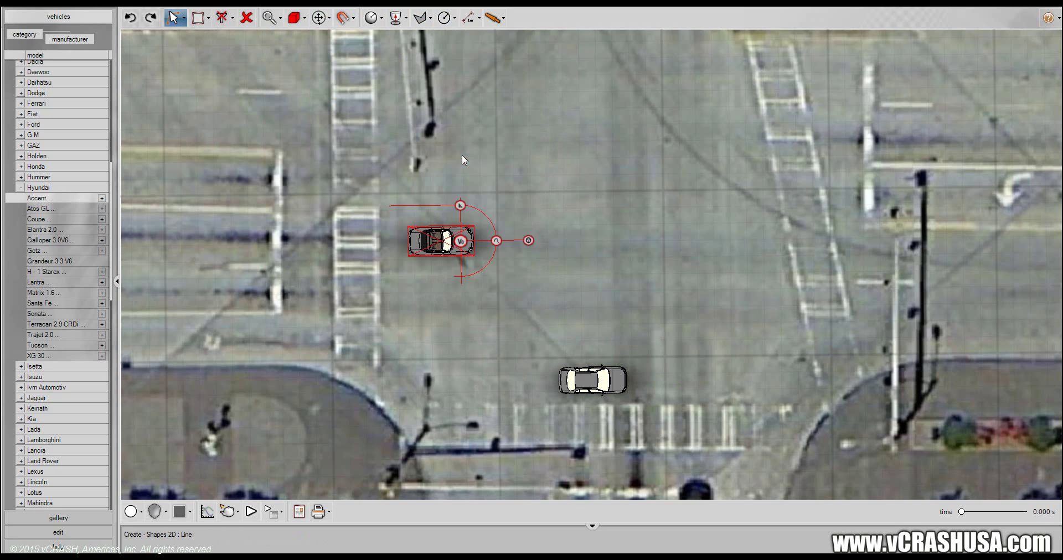
left_click(381, 240)
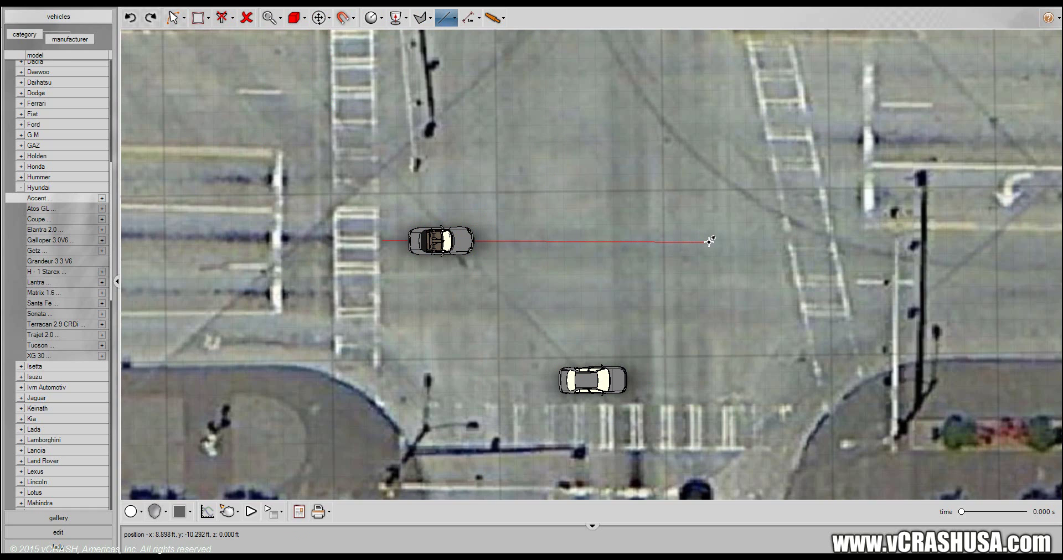
left_click(709, 241)
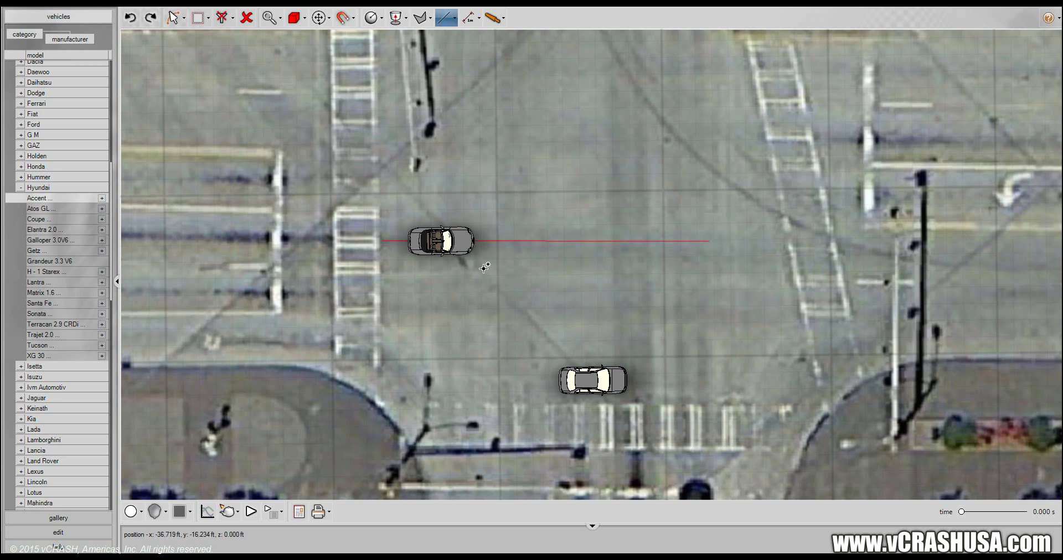
Step: Set the horizontal line's yaw to 0° and its line width to 0.1 ft
left_click(85, 531)
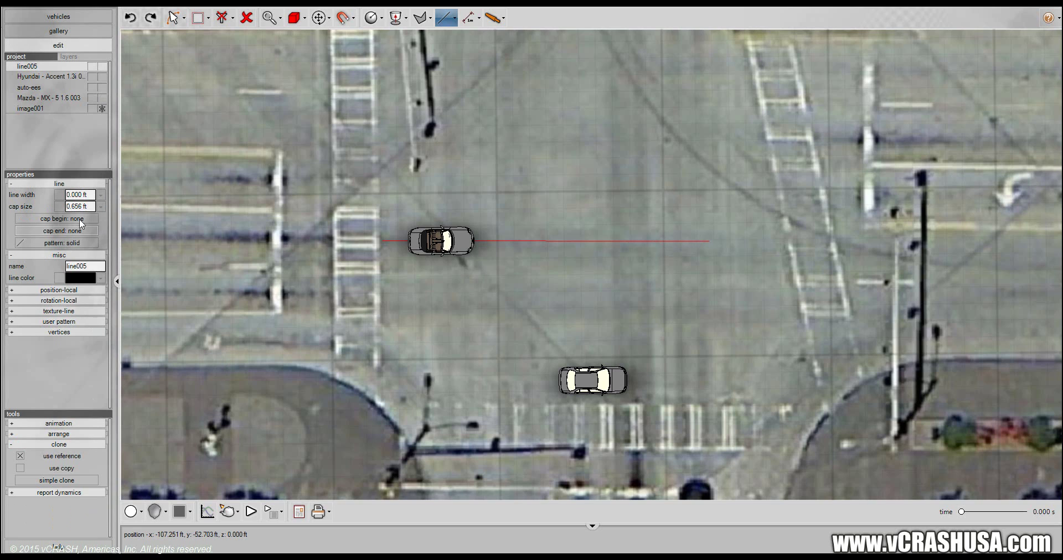
left_click(58, 301)
left_click_drag(100, 313, 102, 315)
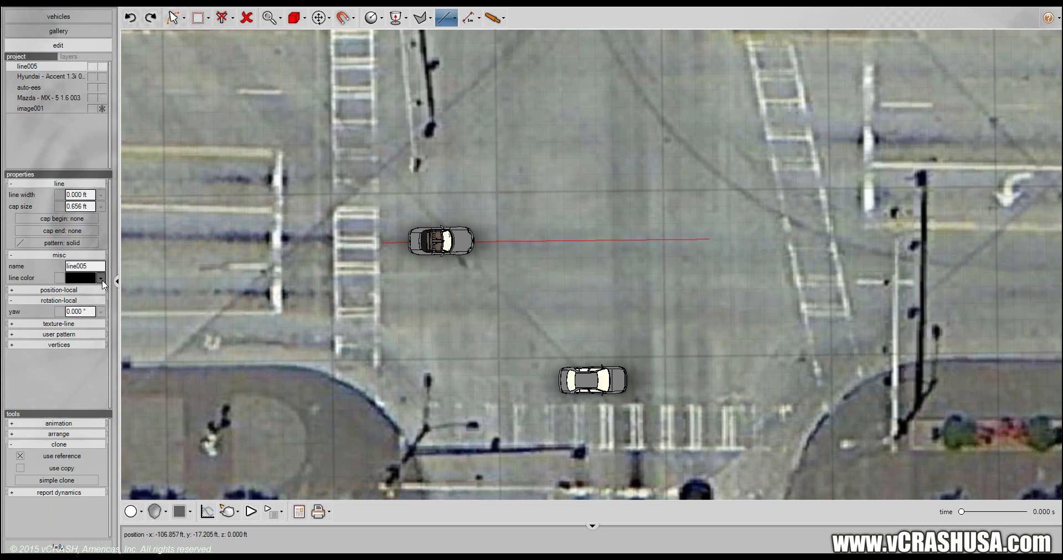
left_click(80, 197)
type("0.1")
key("Return")
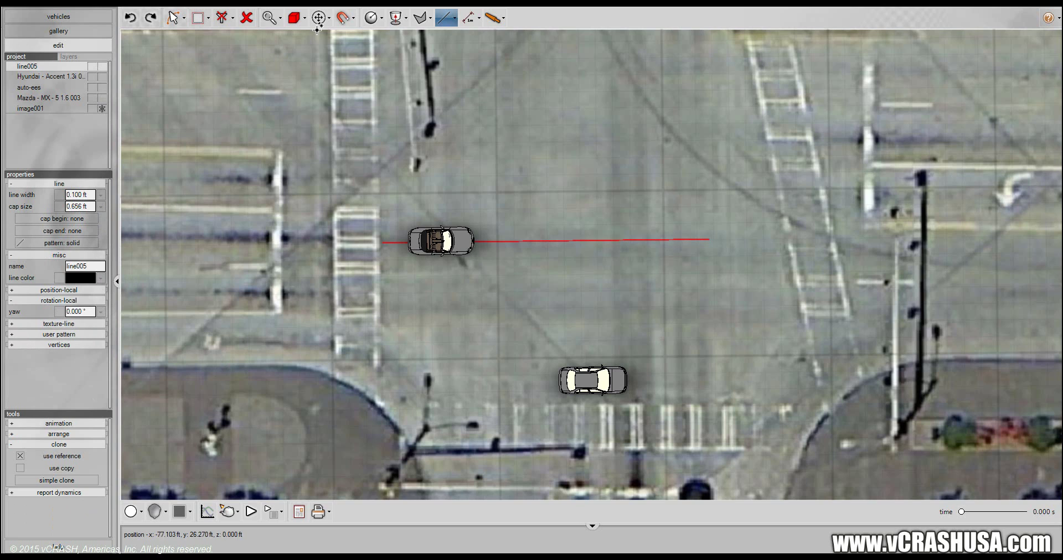
Step: Draw a vertical 2D line across the horizontal reference line, east of the Mazda
left_click(454, 18)
left_click(488, 160)
left_click(558, 290)
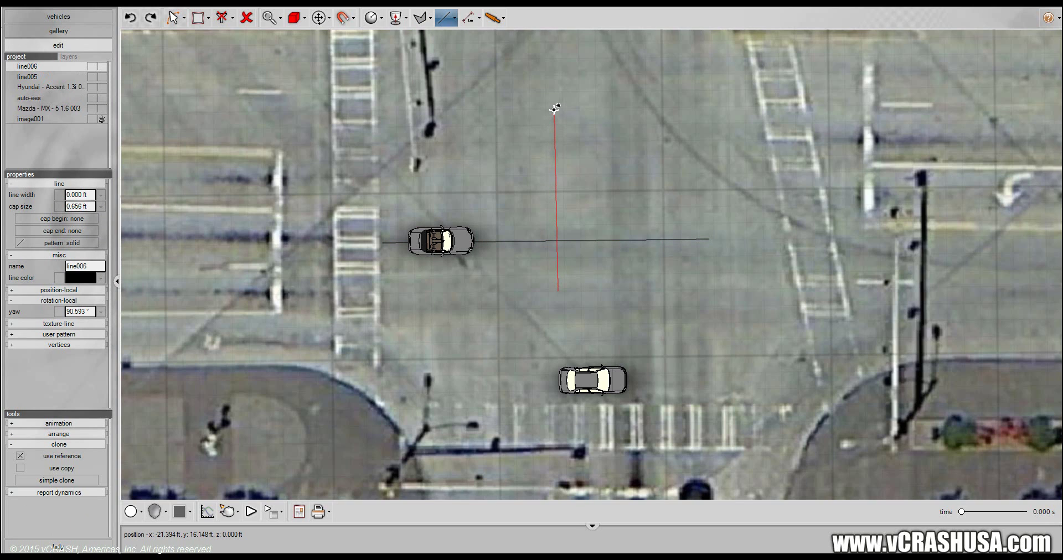
Step: Set the vertical line's yaw to 90° and its line width to 0.1 ft
left_click(79, 312)
type("9")
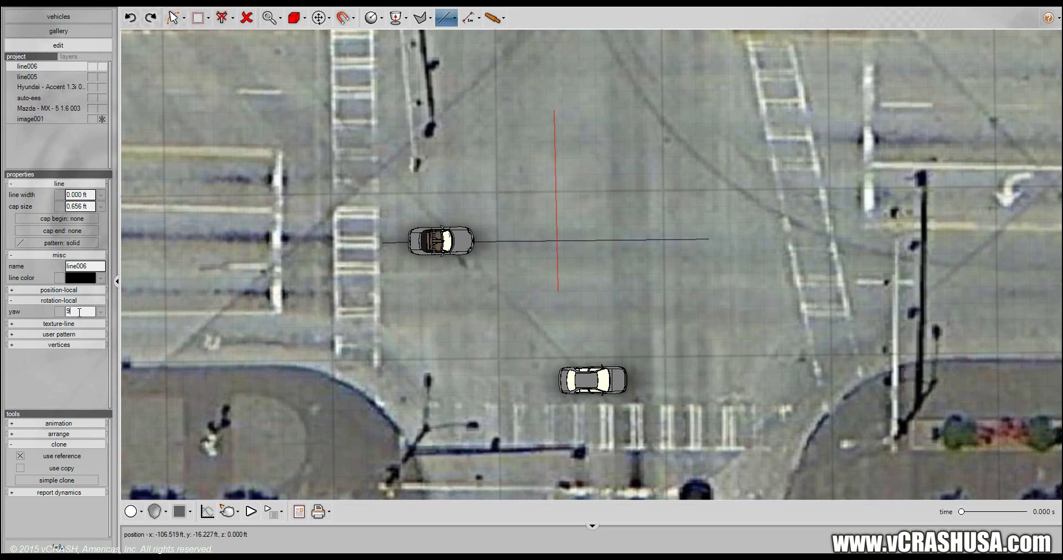
type("0")
key("Return")
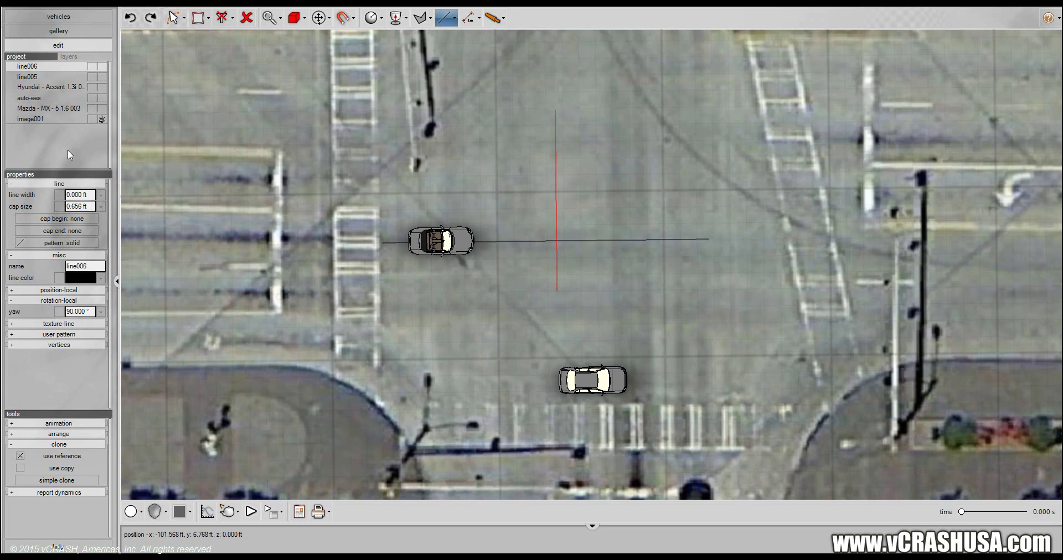
type("0.1")
key("Return")
Step: Move the vertical line east along the horizontal line until it sits above the Hyundai
left_click(183, 18)
left_click(183, 55)
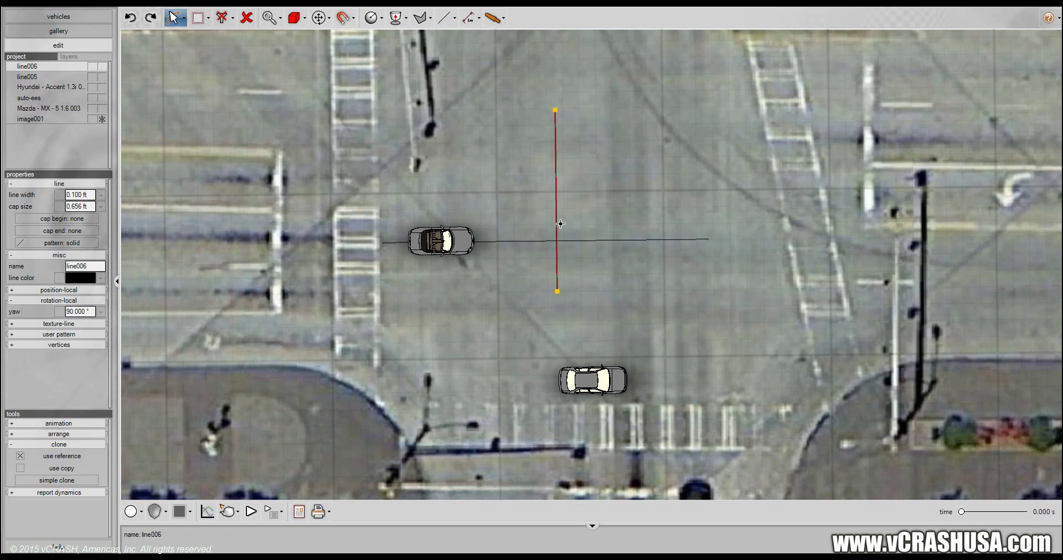
left_click_drag(573, 220, 603, 224)
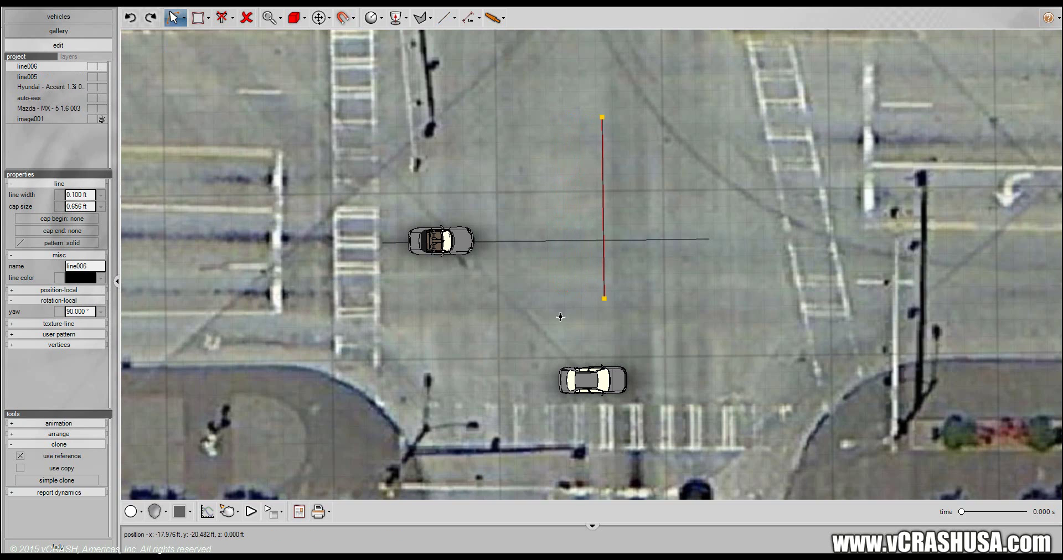
Step: Move the horizontal line east so it starts past the Mazda and extends beyond the east crosswalk
left_click_drag(554, 307, 551, 212)
middle_click_drag(551, 212, 484, 244)
scroll(498, 240, "down", 1)
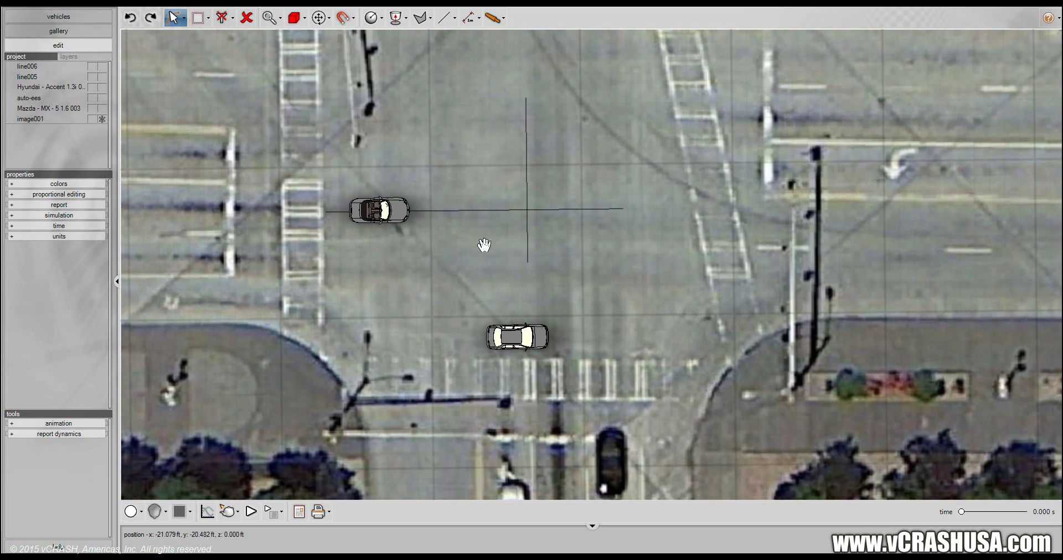
left_click(546, 208)
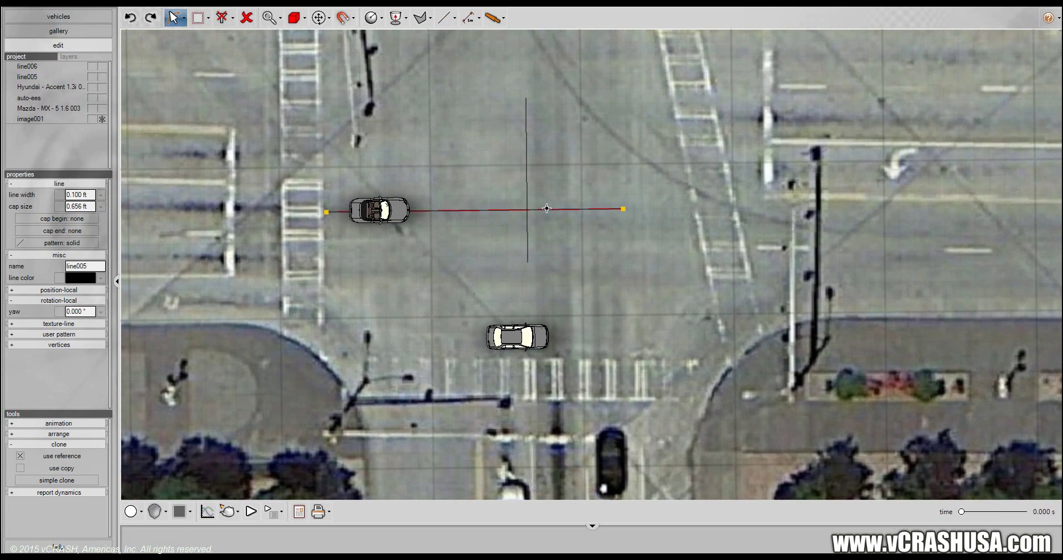
left_click_drag(545, 208, 725, 206)
Step: Move the Mazda east so its front bumper reaches the crossing of the two reference lines
left_click(607, 268)
left_click_drag(607, 268, 592, 311)
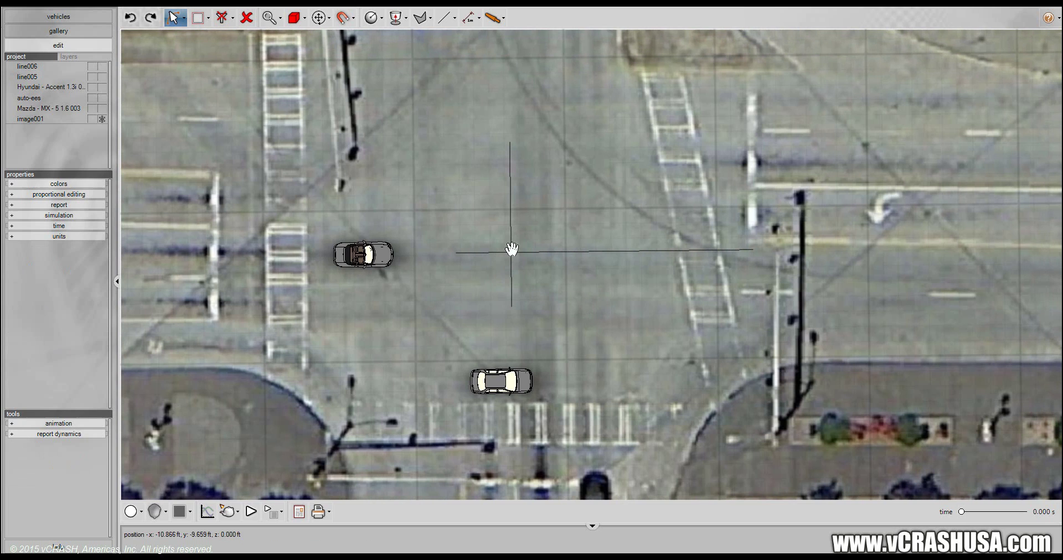
left_click(379, 254)
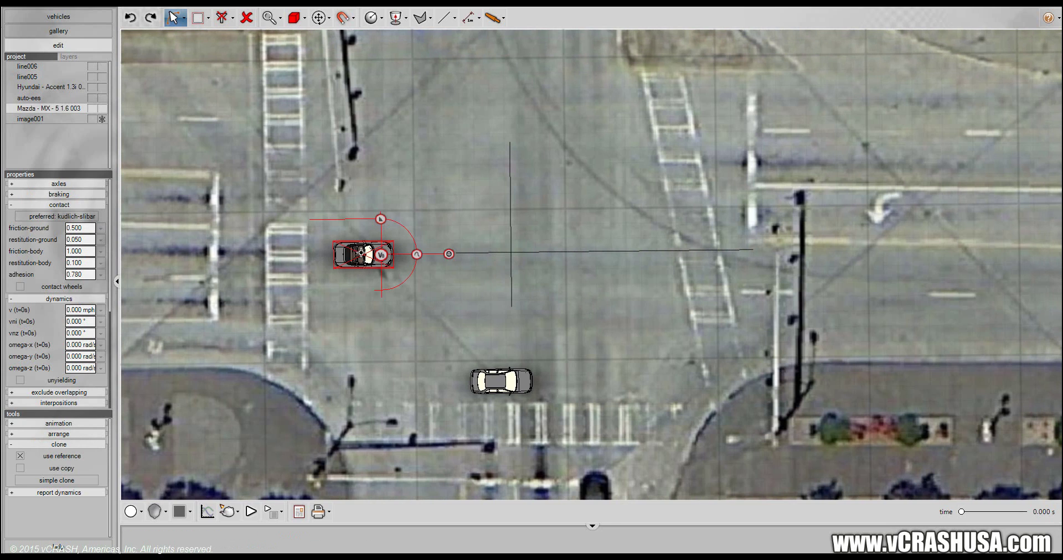
left_click_drag(378, 254, 496, 251)
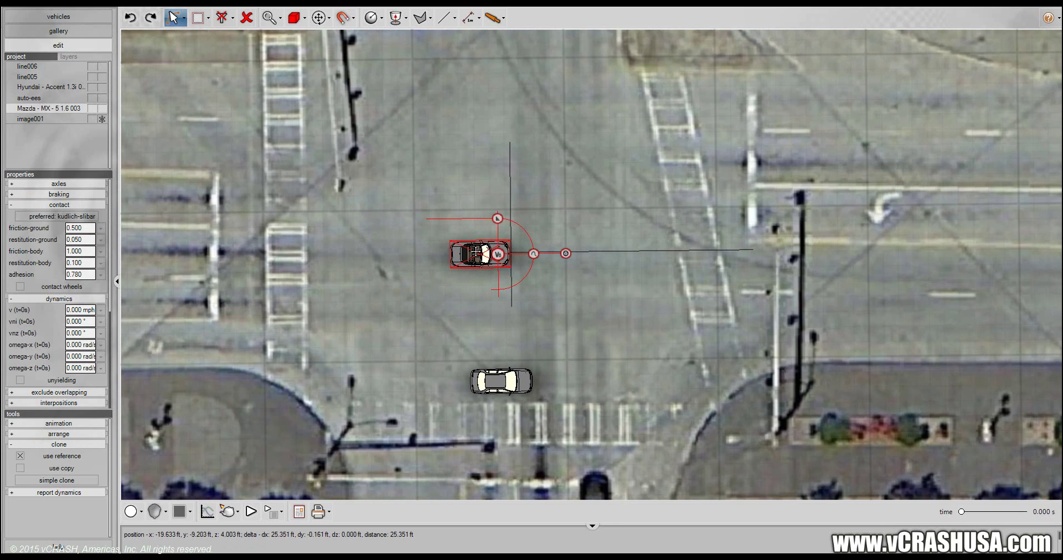
Step: Move the Hyundai north to just south of the Mazda and set its yaw to 75°
scroll(474, 252, "up", 2)
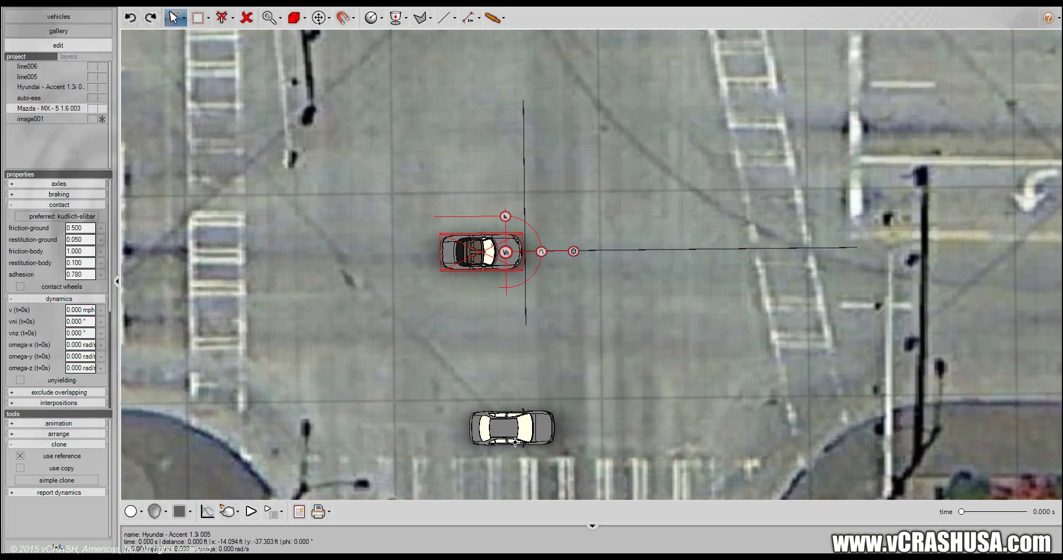
left_click(507, 413)
left_click(463, 246)
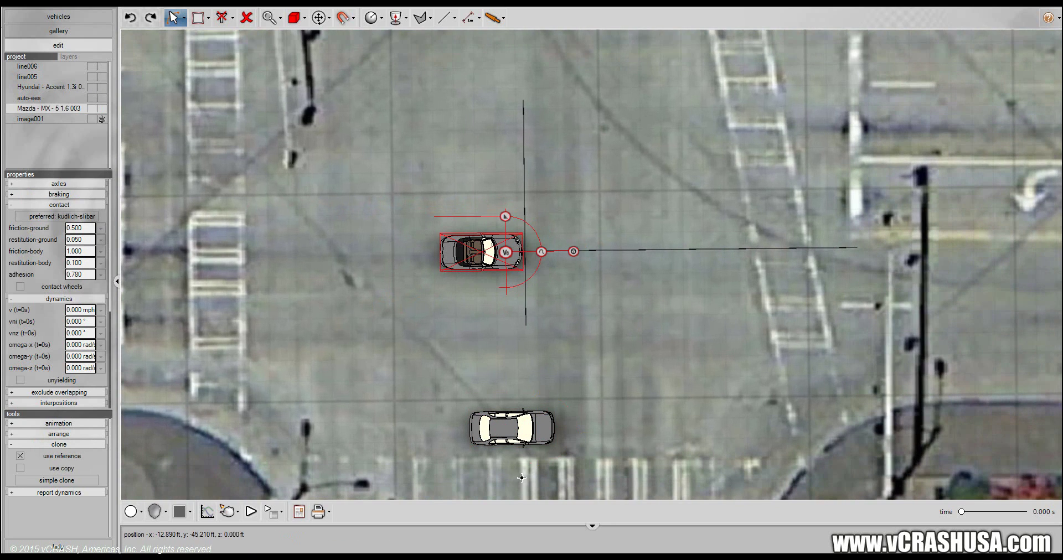
left_click(508, 431)
left_click_drag(507, 430, 491, 341)
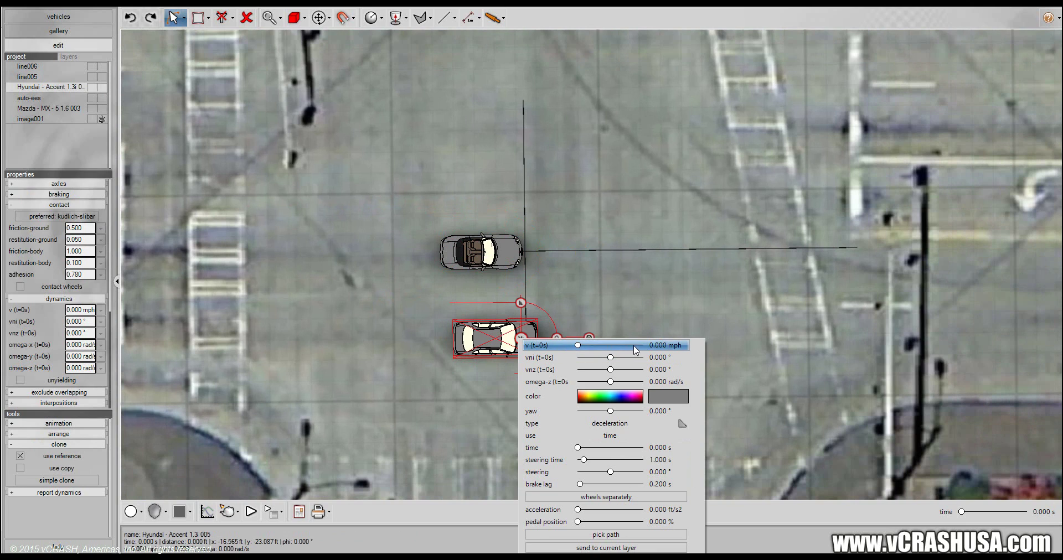
left_click(657, 409)
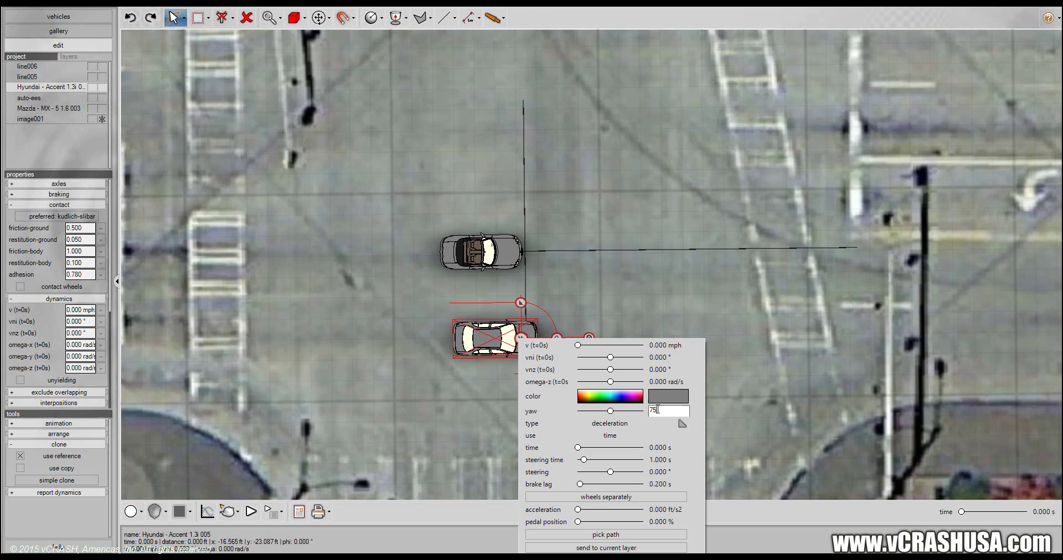
key("Return")
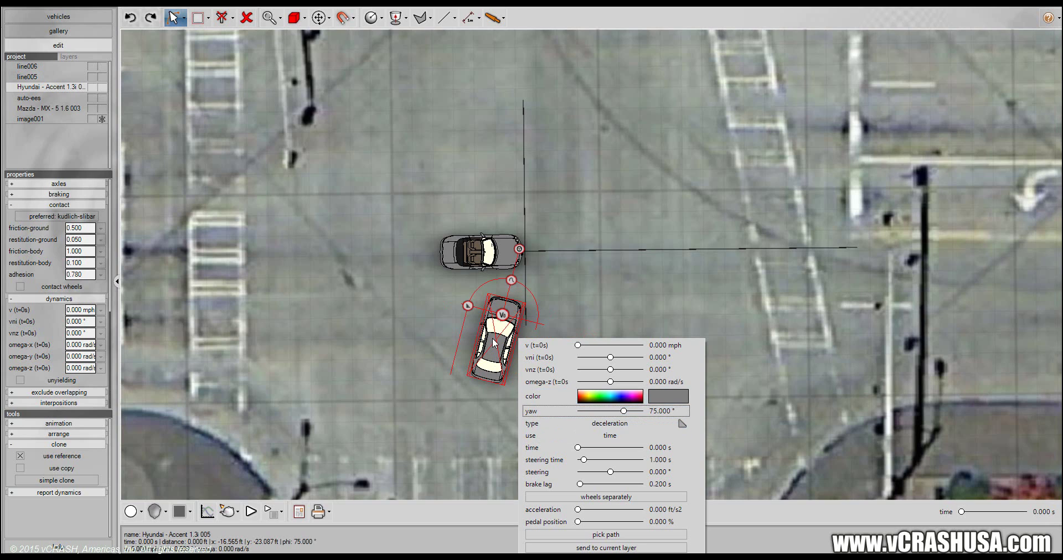
Step: Place the Hyundai over the line crossing against the Mazda's front, nudging the Mazda slightly west and the Hyundai about 2.1 ft north
left_click_drag(497, 319, 482, 257)
left_click(485, 255)
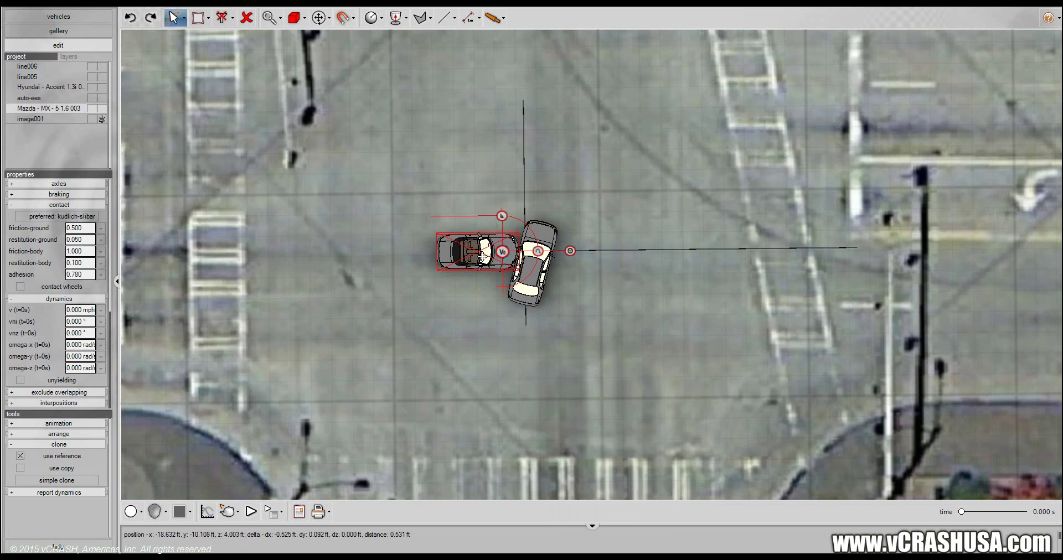
scroll(456, 296, "up", 2)
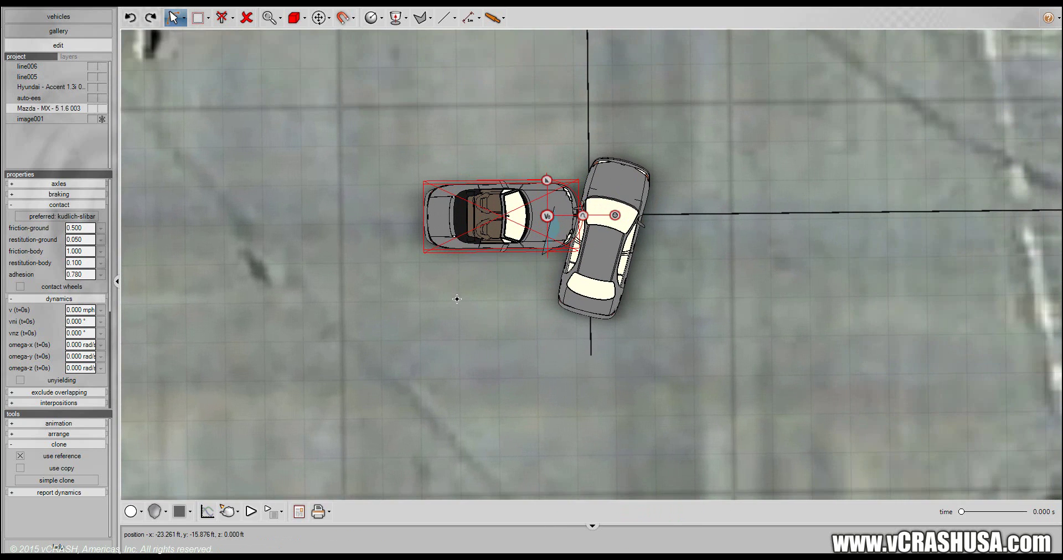
left_click_drag(458, 314, 415, 380)
scroll(476, 377, "up", 1)
left_click(573, 303)
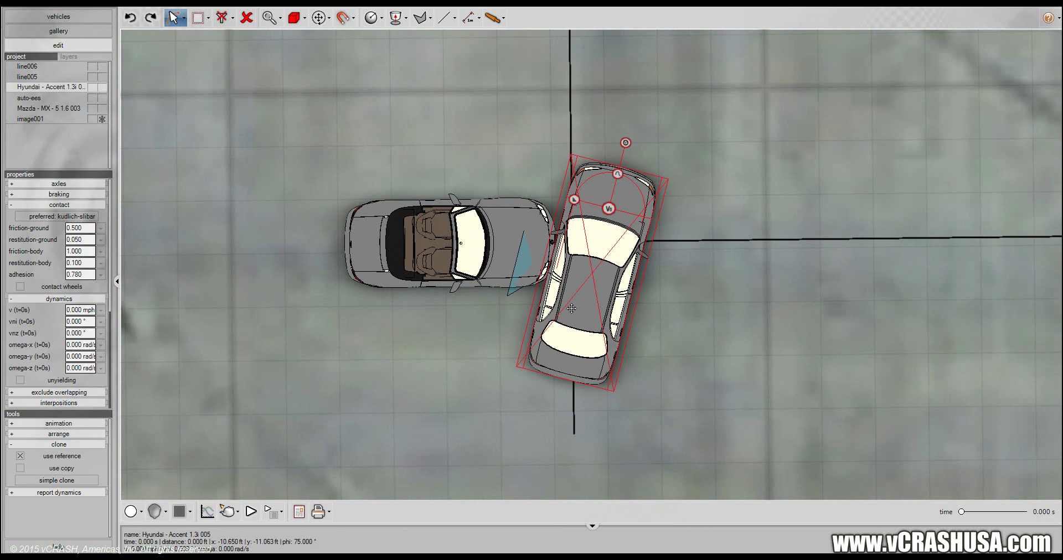
left_click_drag(572, 303, 573, 274)
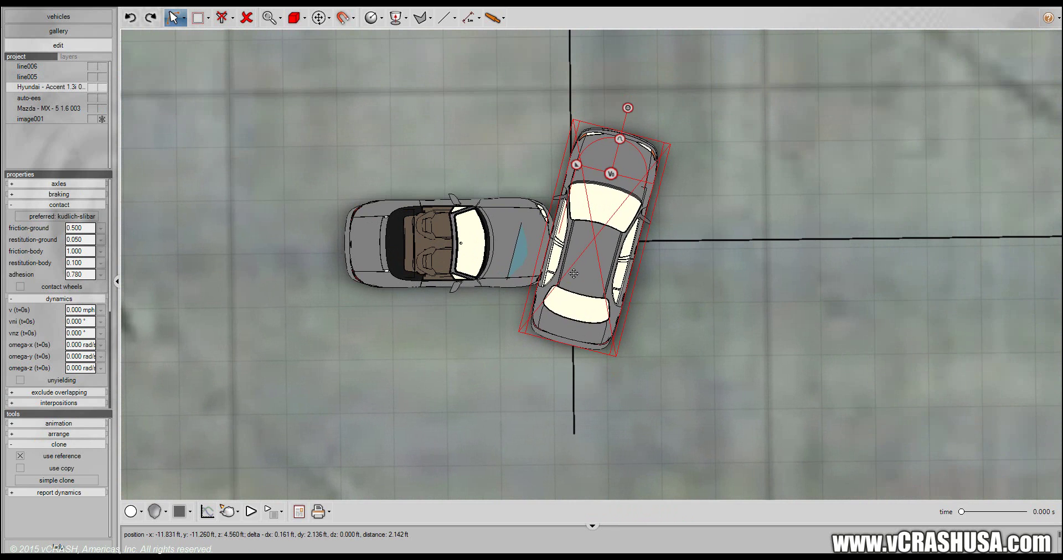
Step: Hide the Hyundai and the Mazda so only the reference lines and the contact marker remain
left_click(443, 360)
scroll(443, 354, "down", 3)
scroll(444, 351, "down", 3)
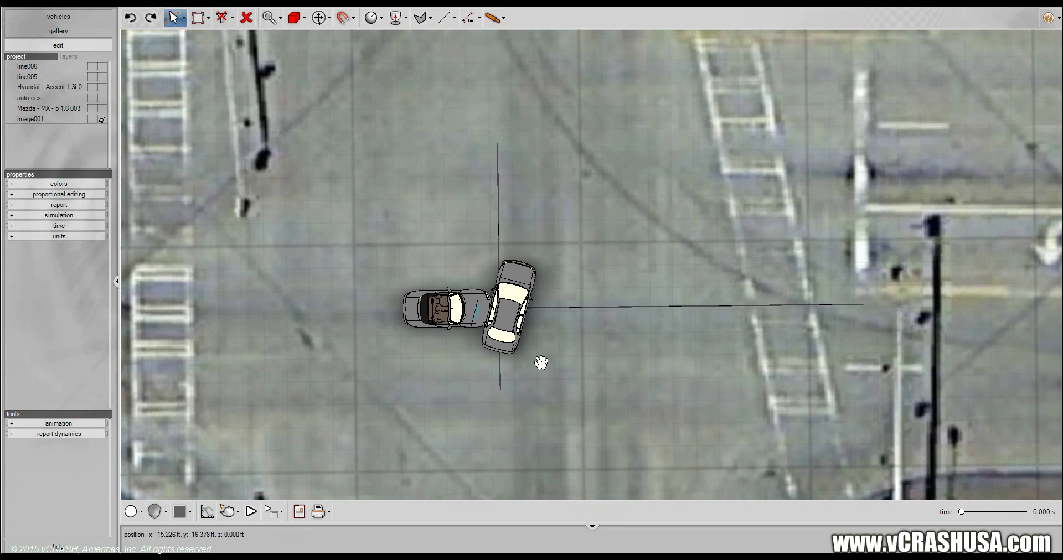
scroll(494, 355, "up", 4)
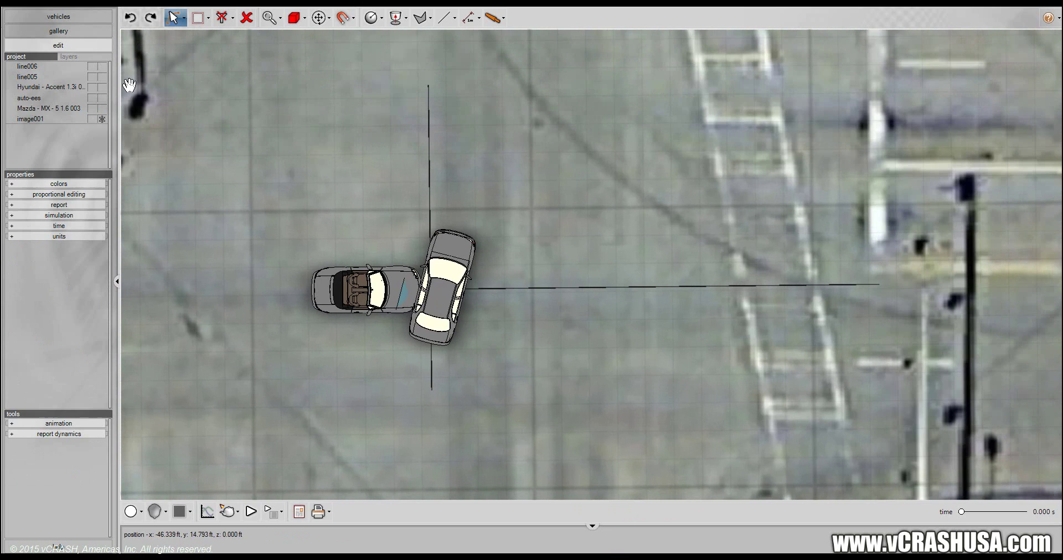
left_click(92, 87)
left_click(92, 109)
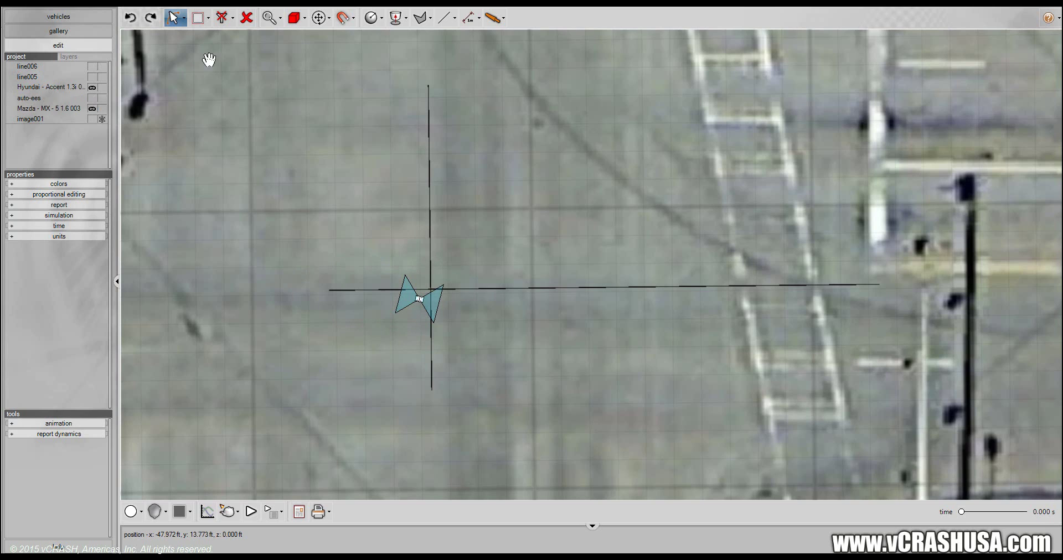
Step: Draw two diagonal 2D lines between the reference-line crossing and the northeast, at about 47° and about 17°
left_click(454, 17)
left_click(487, 159)
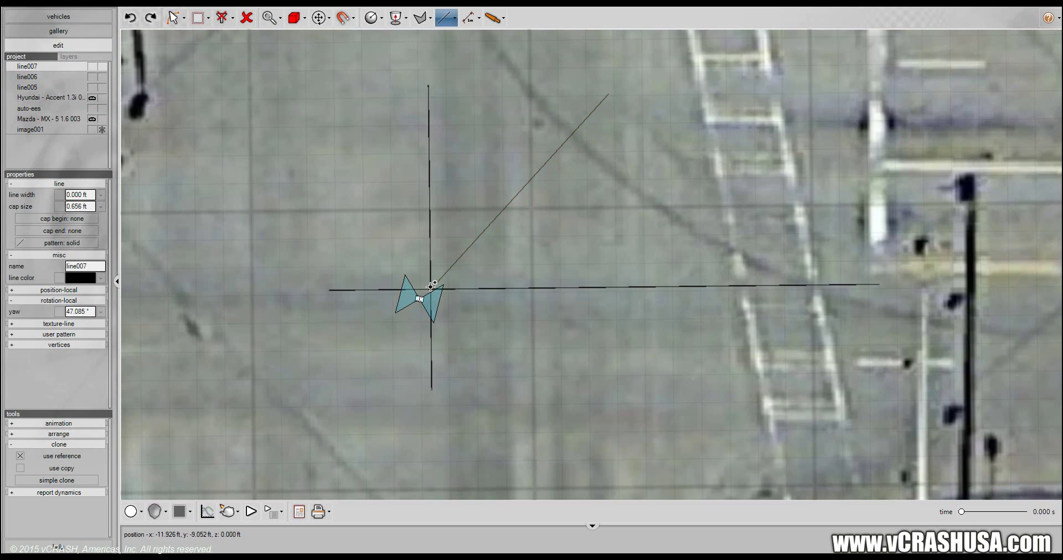
left_click(431, 286)
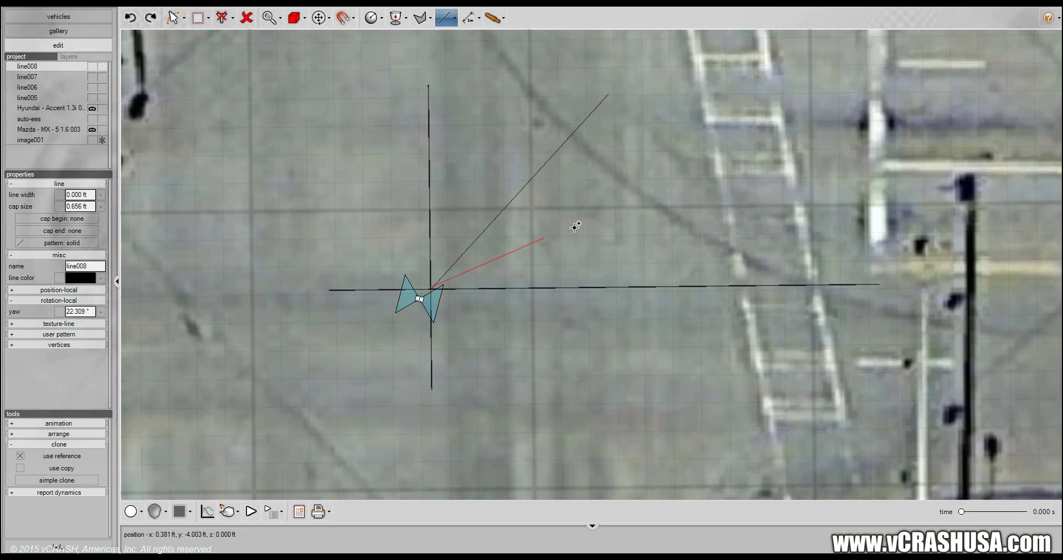
left_click(704, 198)
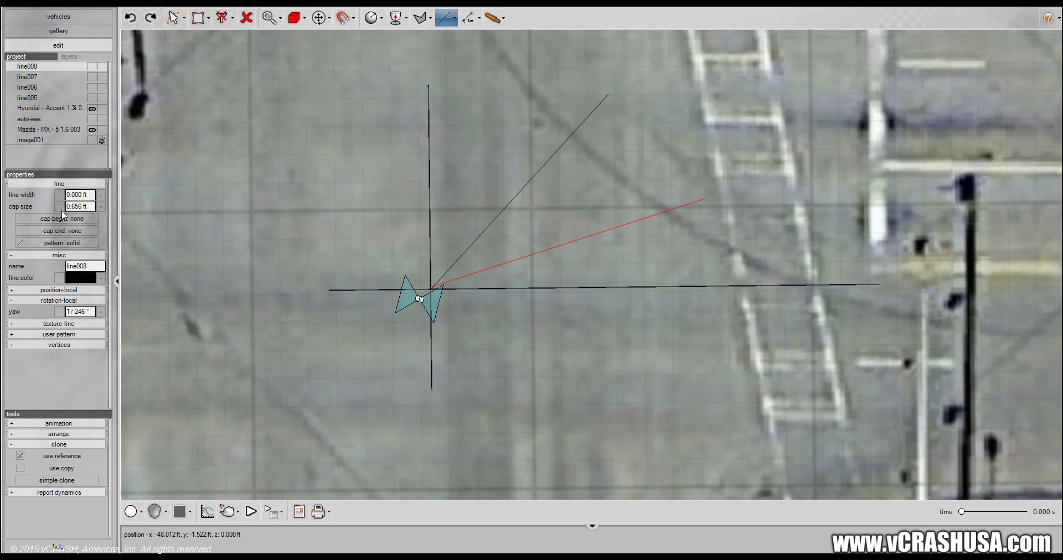
Step: Set the lower diagonal line's width to 0.1 ft and its colour to orange
left_click(80, 195)
type("0.1")
key("Return")
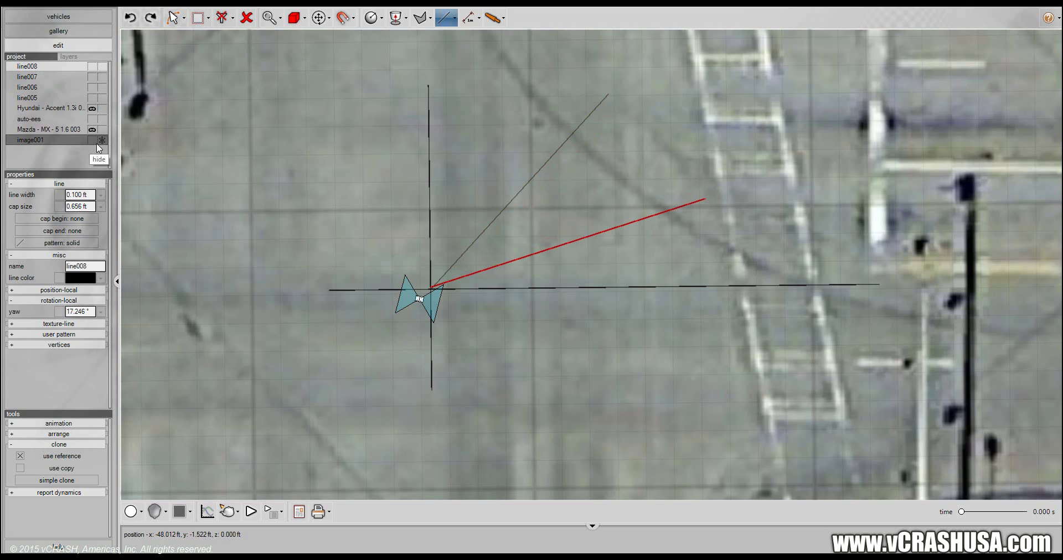
left_click(98, 281)
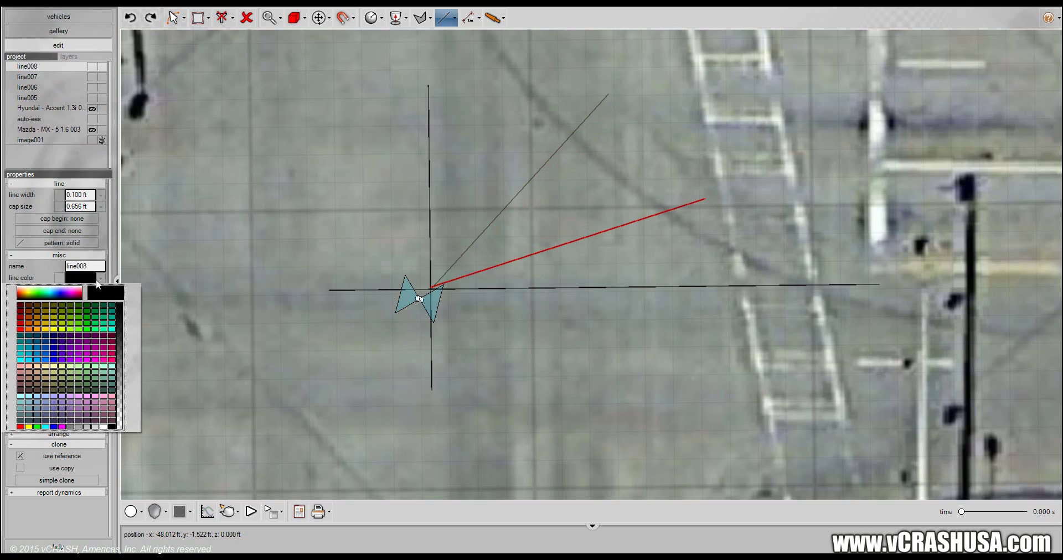
left_click(36, 329)
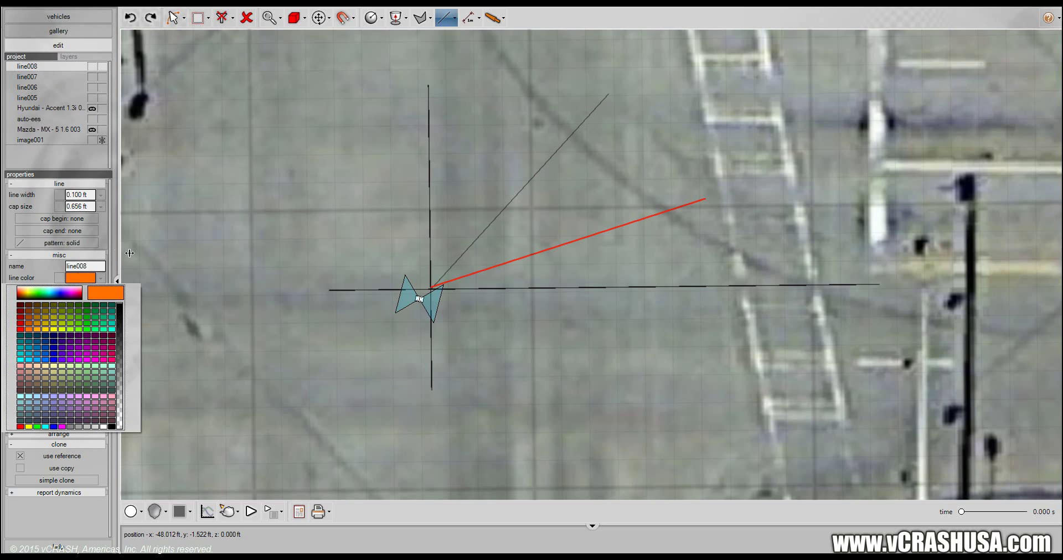
left_click(111, 242)
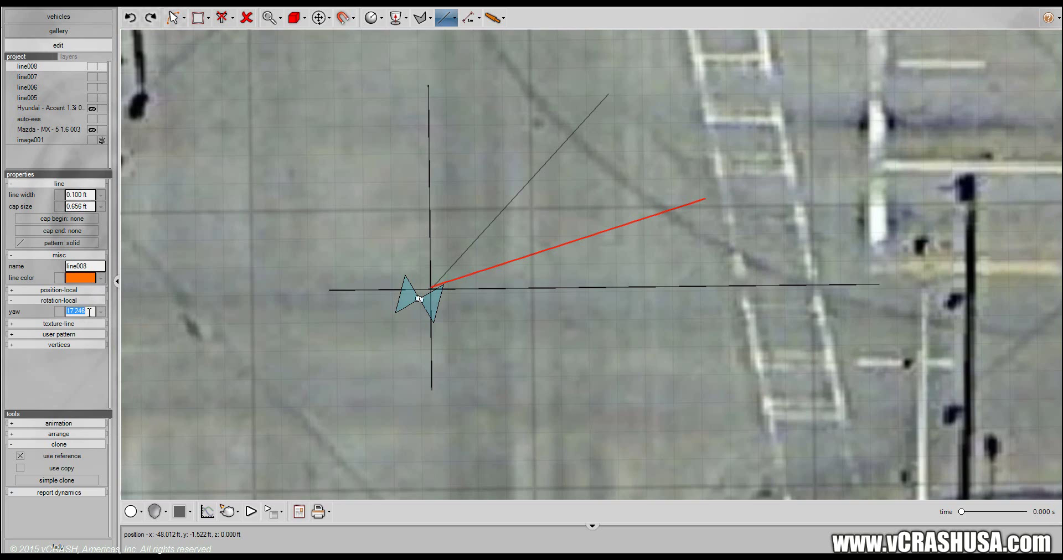
Step: Set the orange line's yaw to 30°
left_click(89, 312)
type("30")
key("Return")
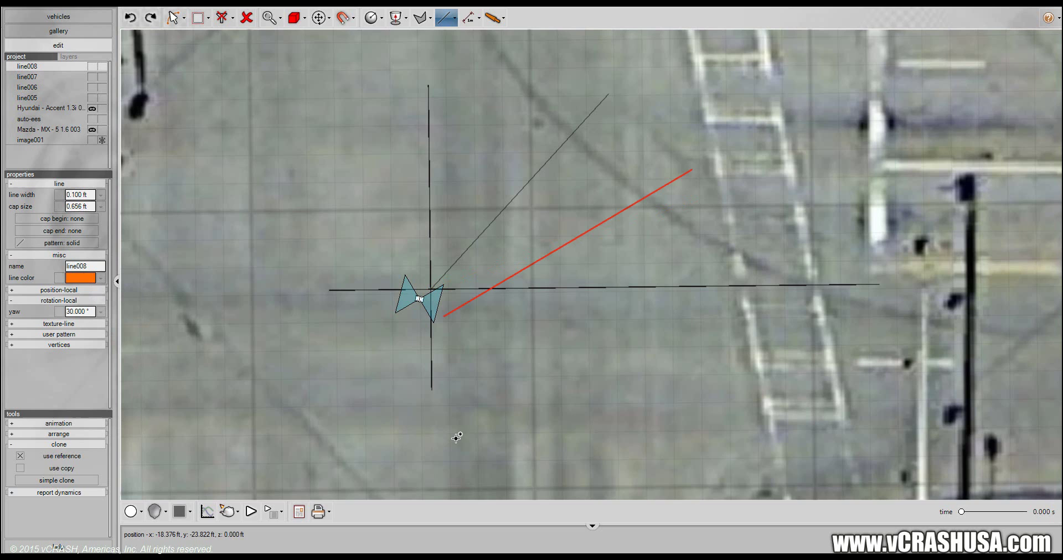
Step: Move the orange line northwest so it starts near the contact marker and passes through the reference-line crossing
left_click(208, 18)
left_click(184, 18)
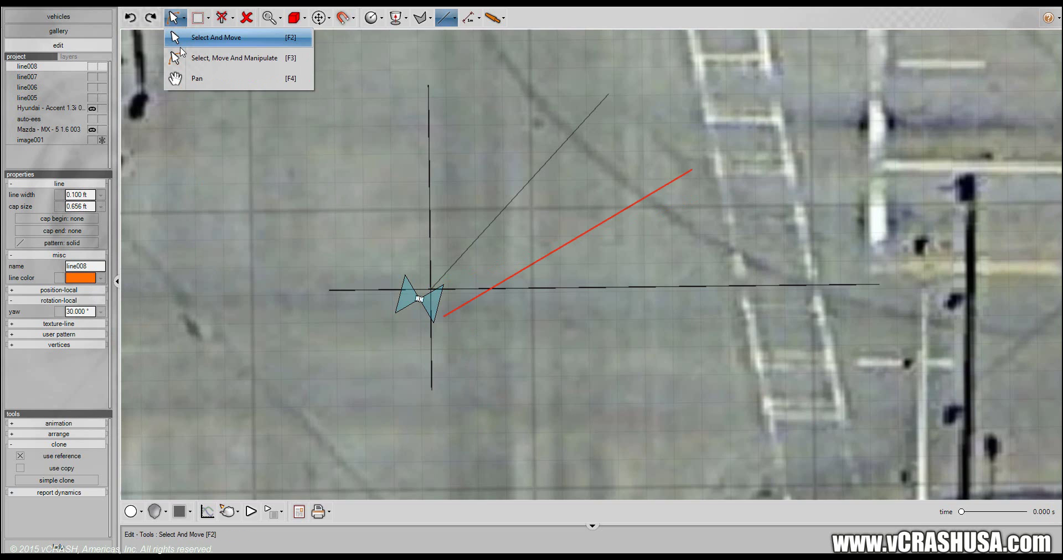
left_click(180, 38)
left_click(493, 339)
scroll(493, 360, "up", 3)
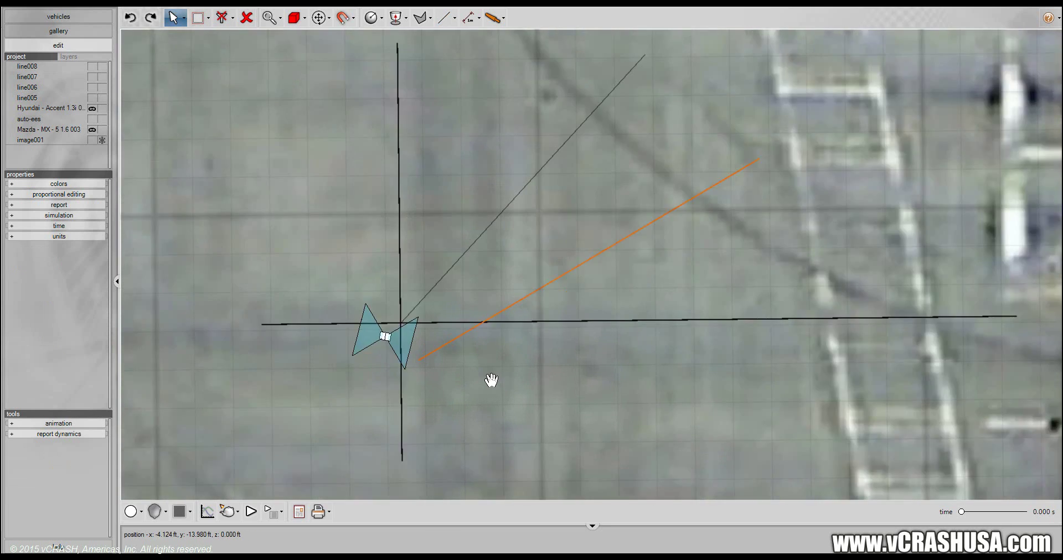
left_click_drag(510, 248, 444, 193)
Step: Set the upper diagonal line's width to 0.1 ft and its colour to blue
left_click(405, 179)
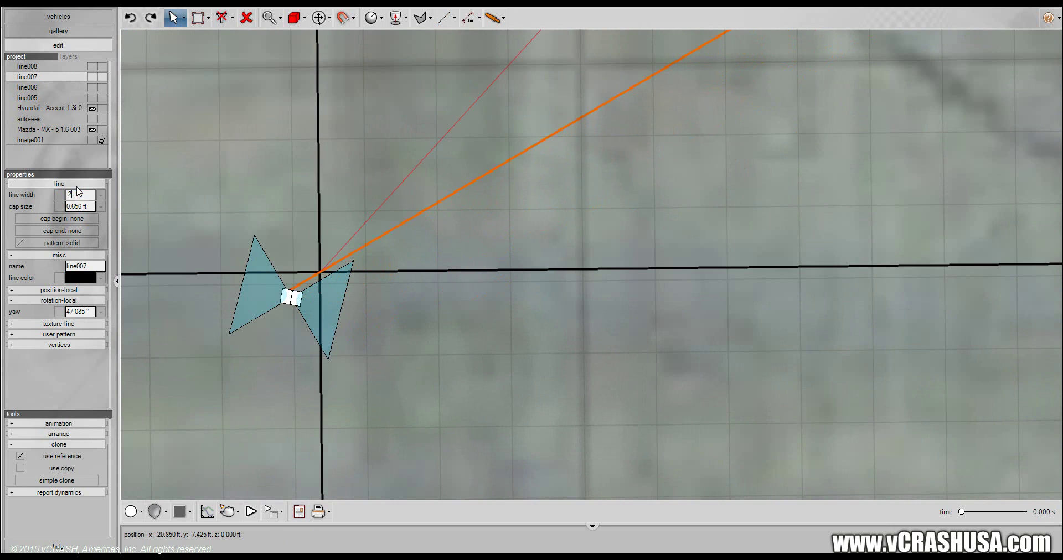
key("Return")
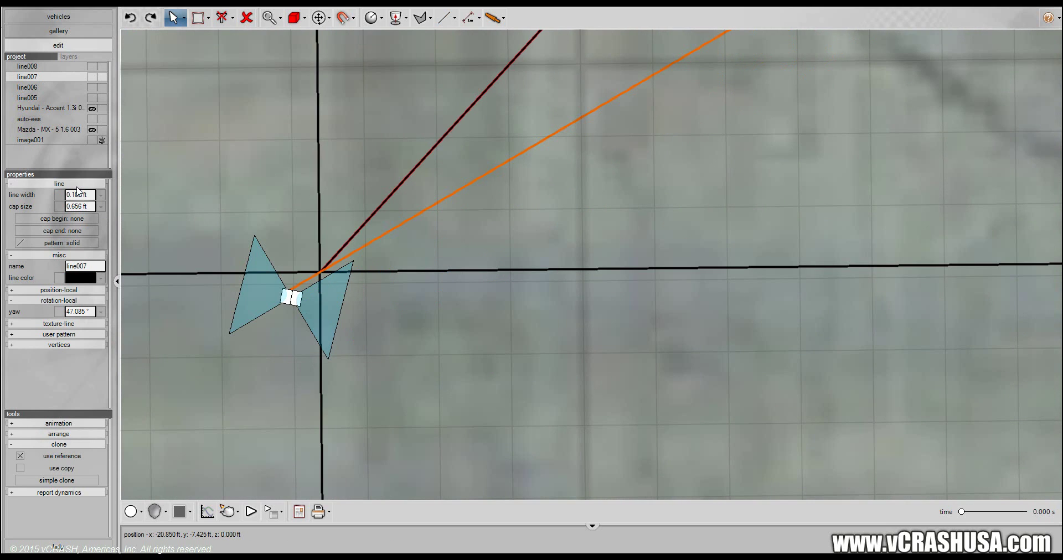
left_click(101, 279)
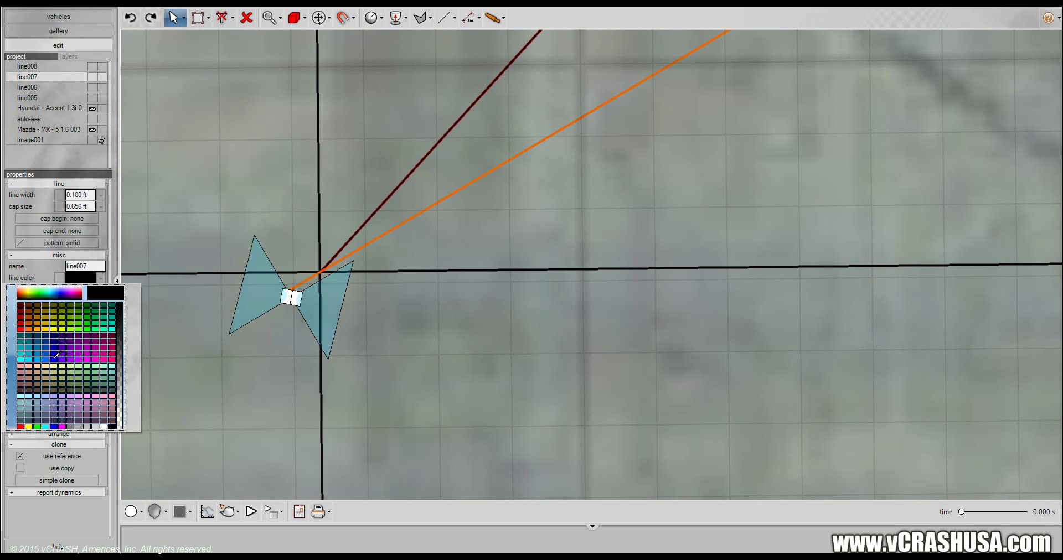
left_click(55, 354)
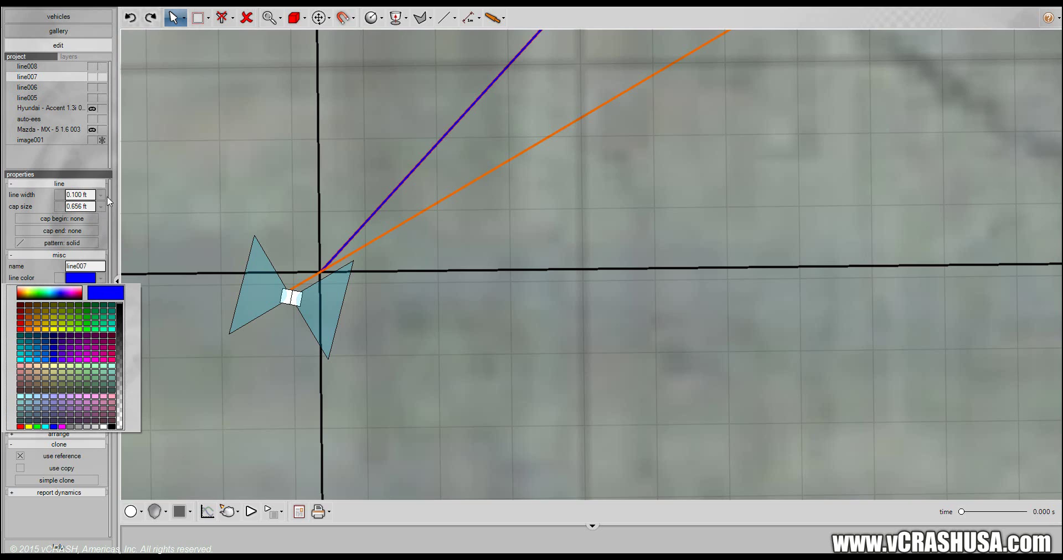
left_click(344, 246)
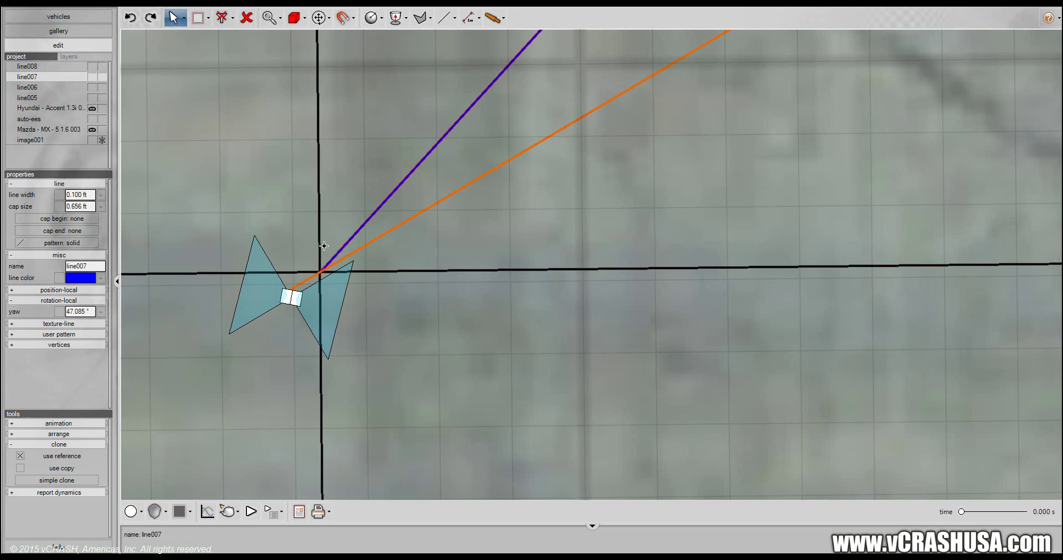
Step: Set the blue line's yaw to 35° and move it south onto the reference-line crossing
left_click(76, 312)
type("35")
key("Return")
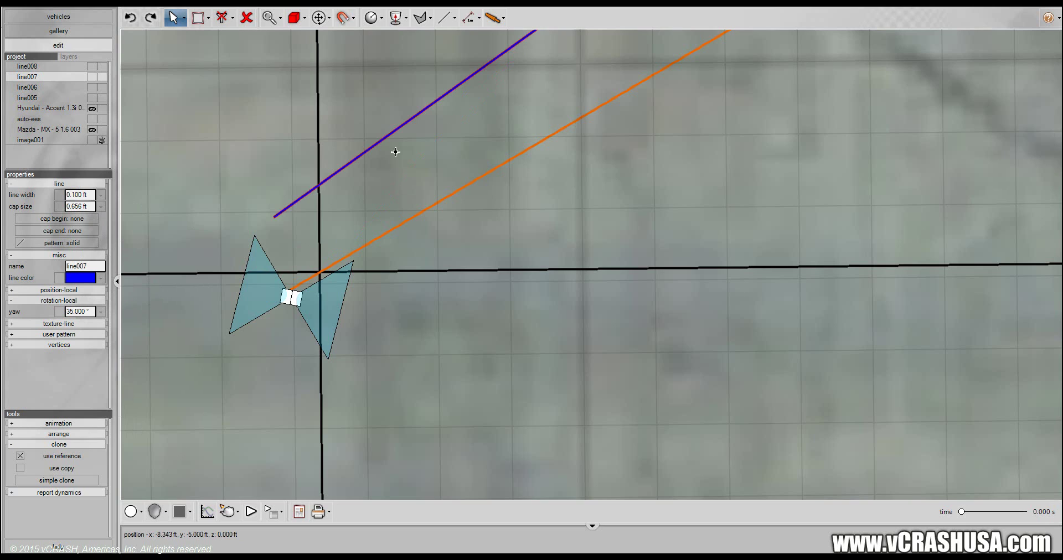
left_click_drag(383, 145, 383, 227)
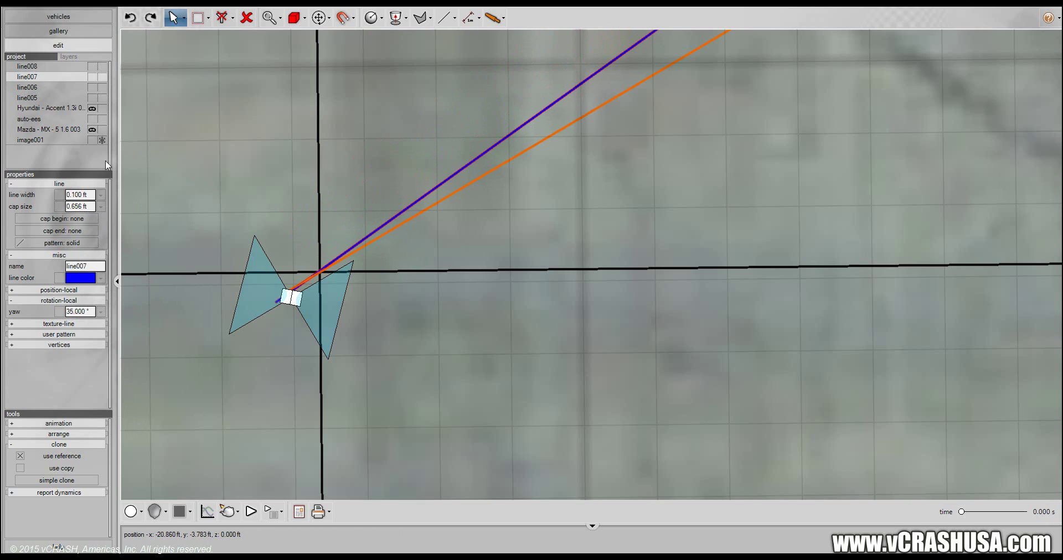
Step: Set the blue line's yaw to 45° and move it northwest so it passes through the reference-line crossing
type("45")
key("Return")
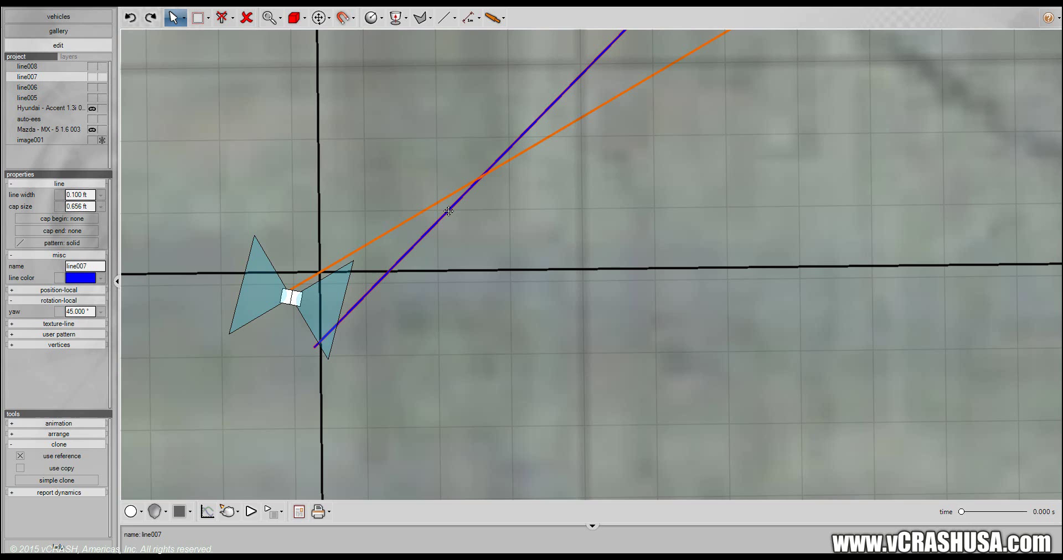
left_click_drag(448, 210, 420, 170)
left_click(546, 197)
Step: Unhide the Hyundai Accent and the Mazda MX-5 at the impact point
scroll(552, 199, "down", 5)
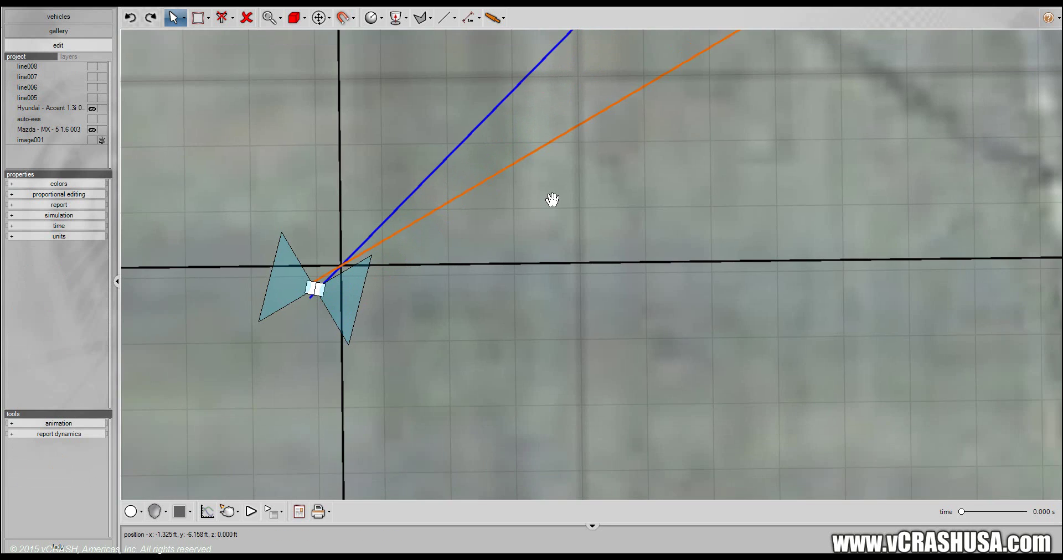
scroll(552, 200, "down", 1)
left_click_drag(629, 188, 539, 289)
scroll(571, 271, "up", 2)
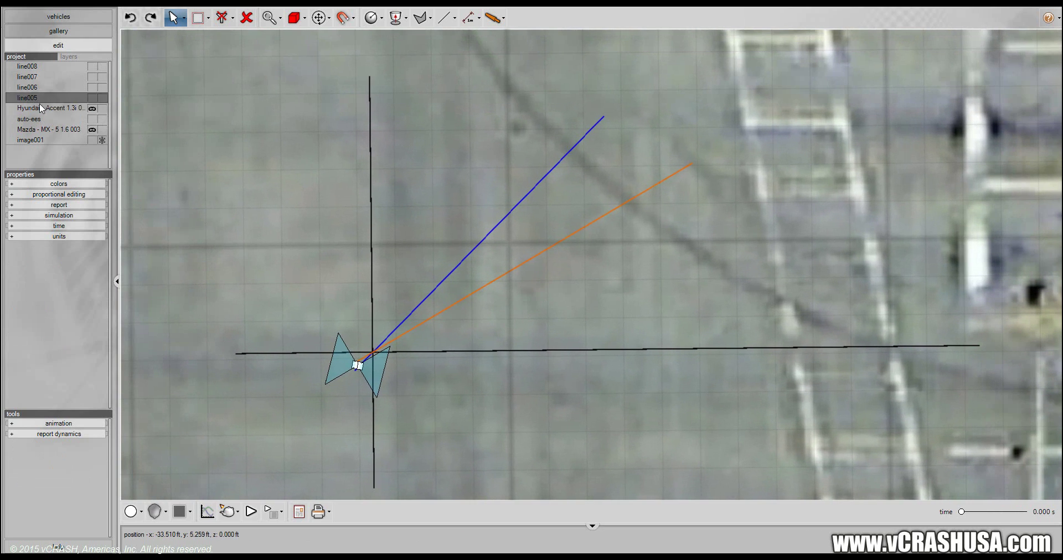
left_click(92, 108)
left_click(92, 130)
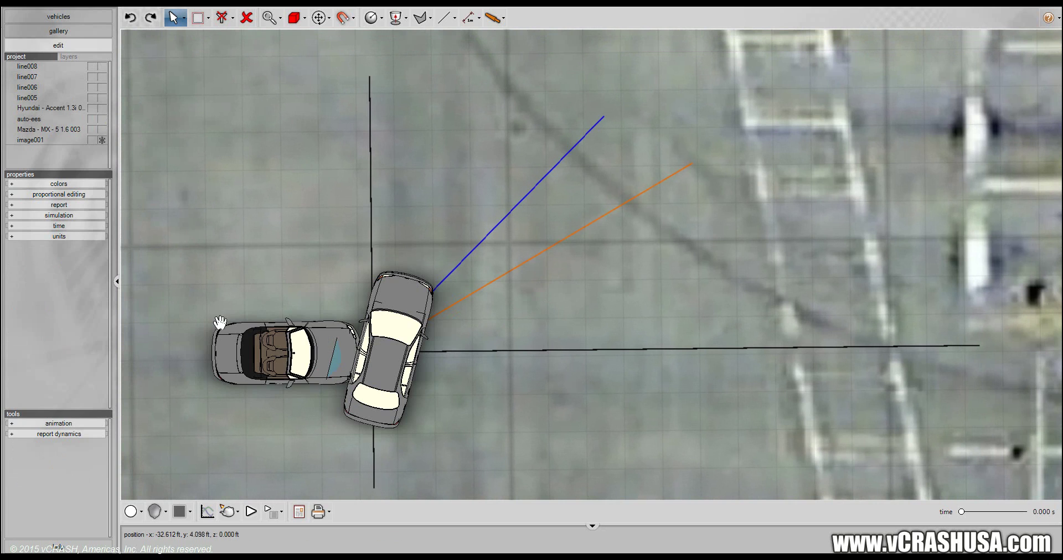
Step: Colour the Mazda MX-5 orange to match the orange direction line
left_click(312, 346)
right_click(312, 347)
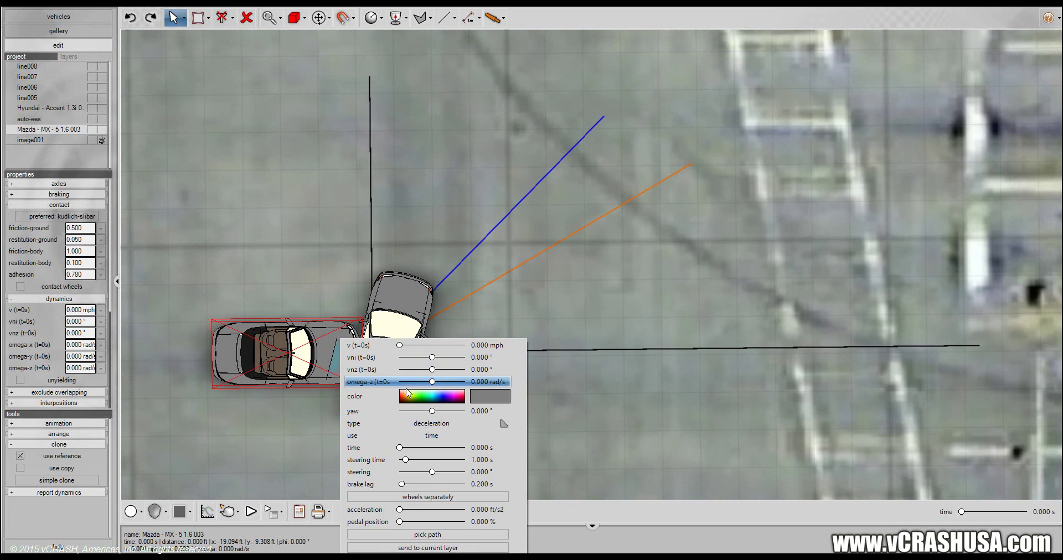
left_click(411, 397)
left_click(412, 395)
left_click(409, 393)
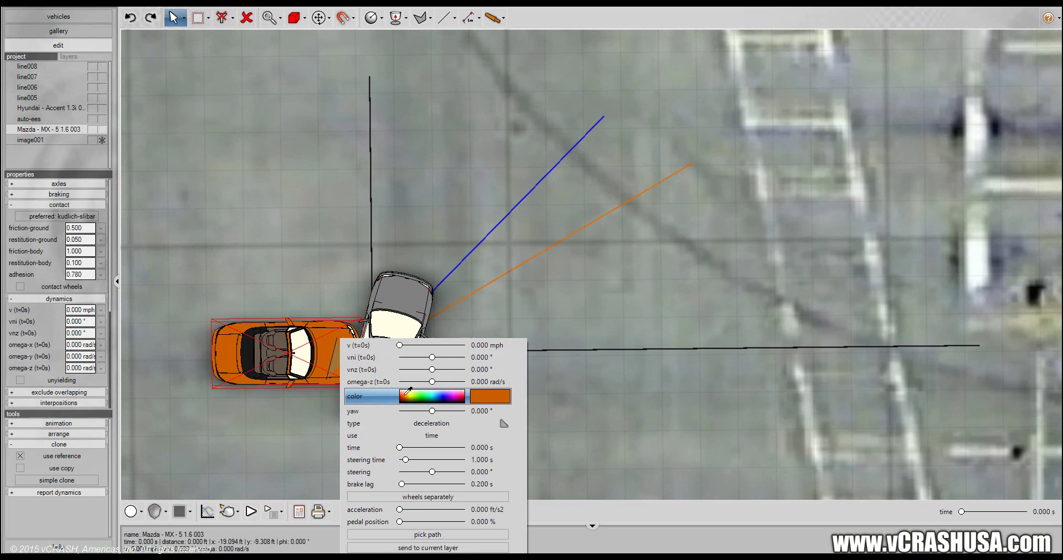
Step: Colour the Hyundai Accent bright blue to match the blue direction line
left_click(402, 295)
right_click(427, 321)
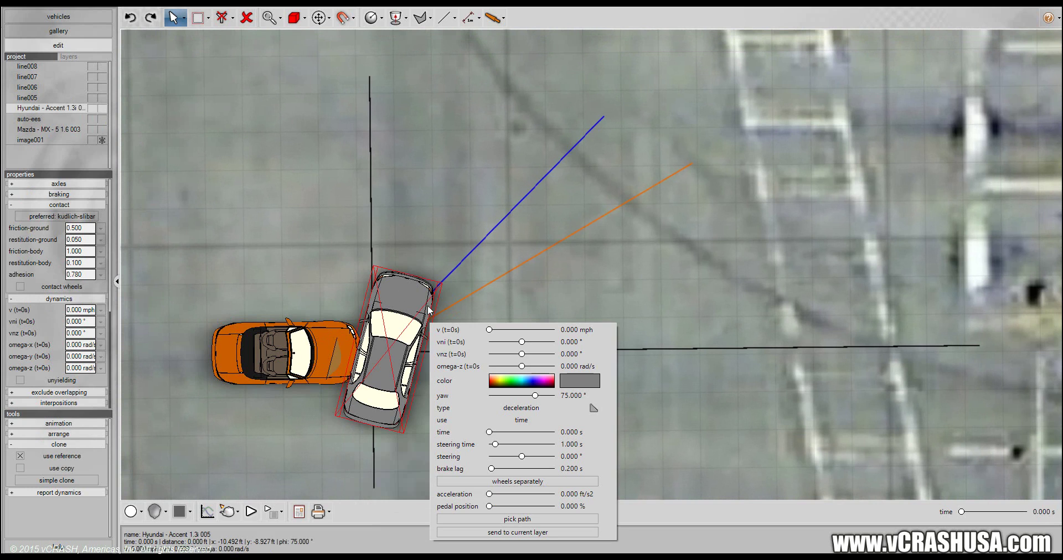
left_click(536, 379)
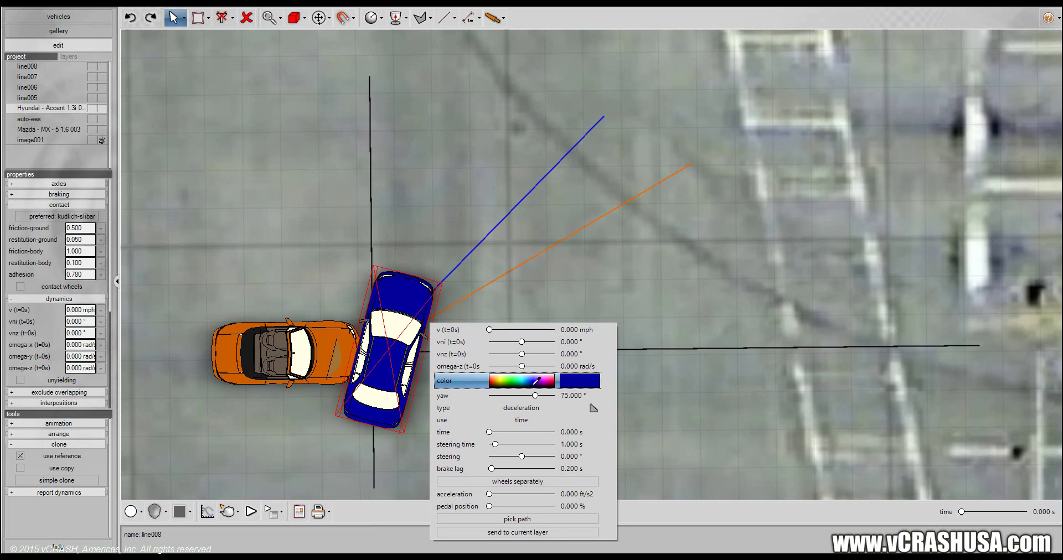
left_click(540, 378)
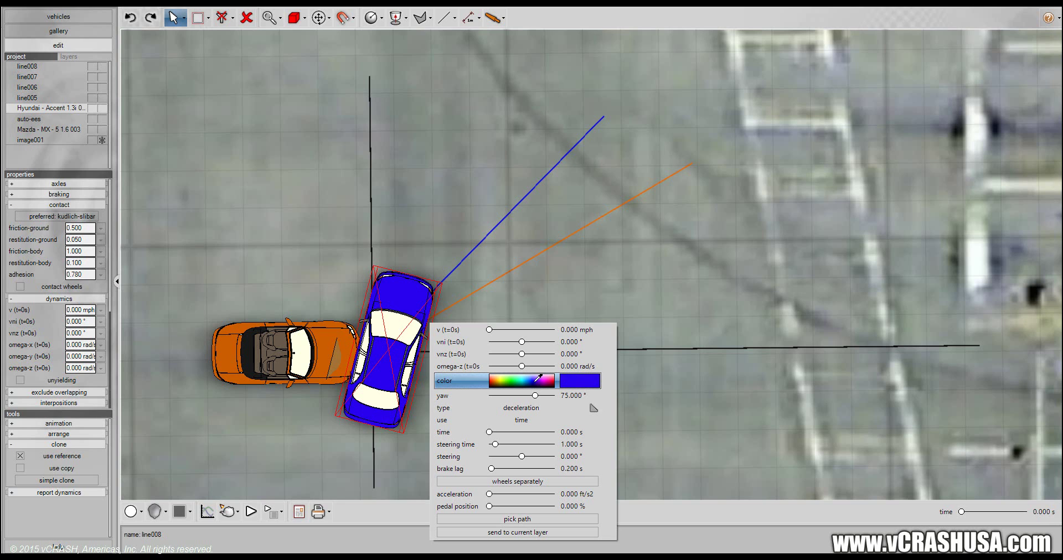
left_click(554, 296)
Step: Add kinematics to the orange Mazda MX-5 for its pre-impact approach
middle_click_drag(546, 304, 626, 254)
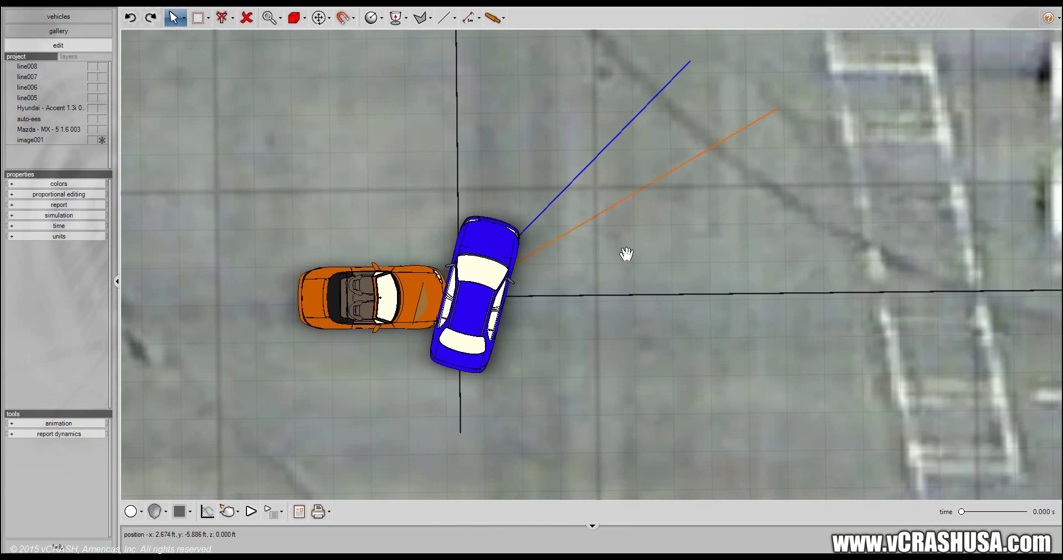
scroll(626, 254, "down", 2)
middle_click_drag(615, 339, 597, 301)
scroll(601, 379, "down", 1)
scroll(577, 387, "down", 1)
left_click(460, 259)
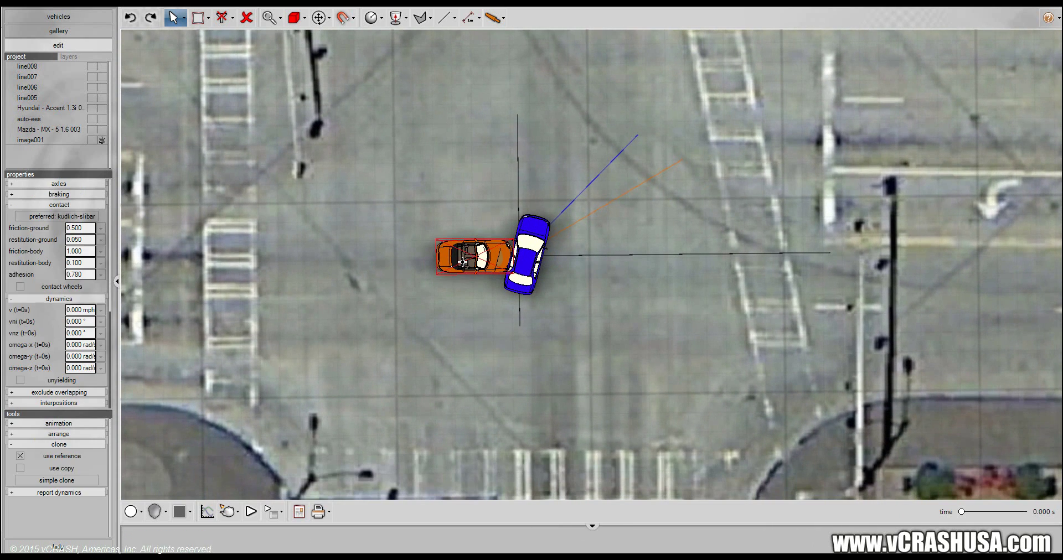
left_click(125, 3)
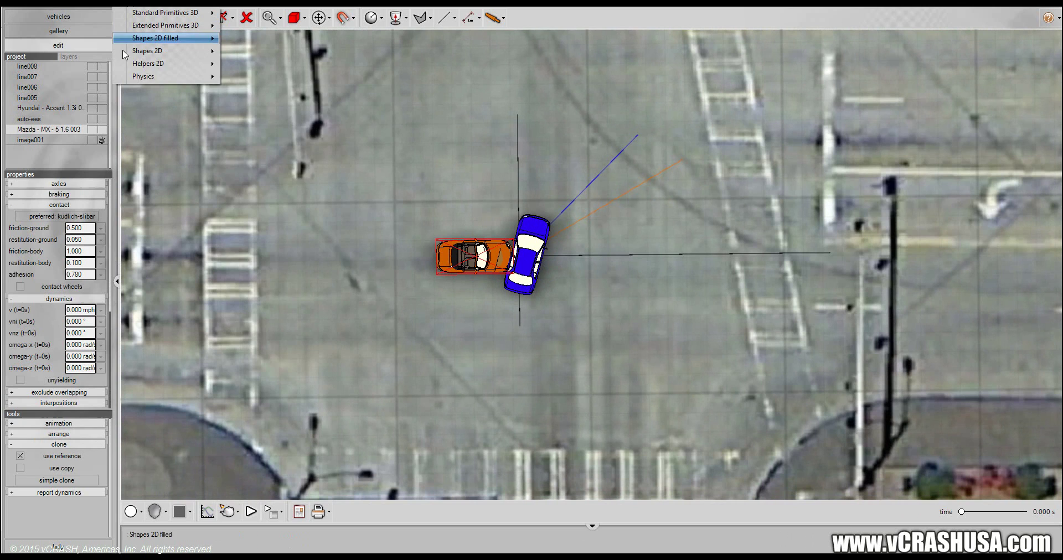
mouse_move(128, 73)
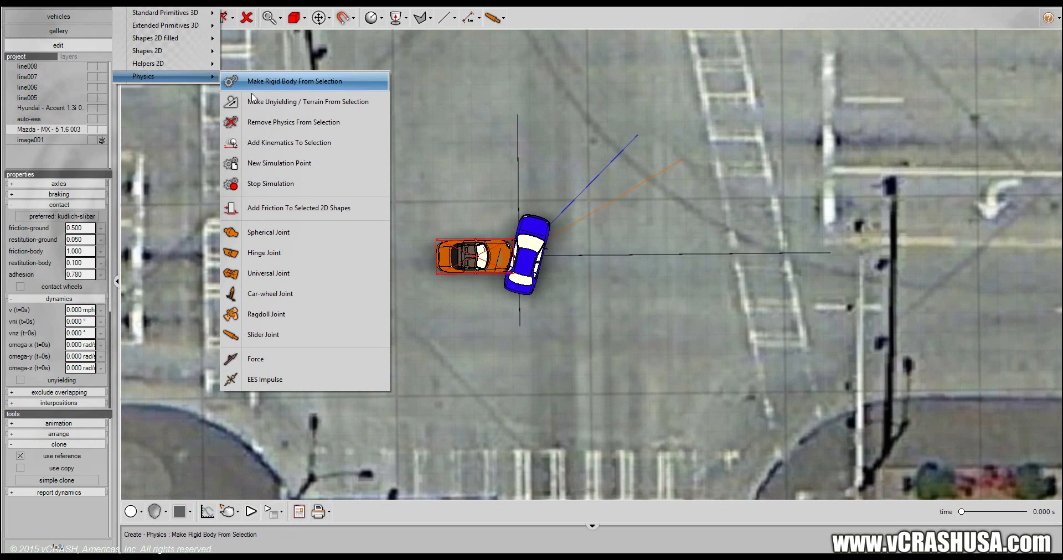
left_click(266, 143)
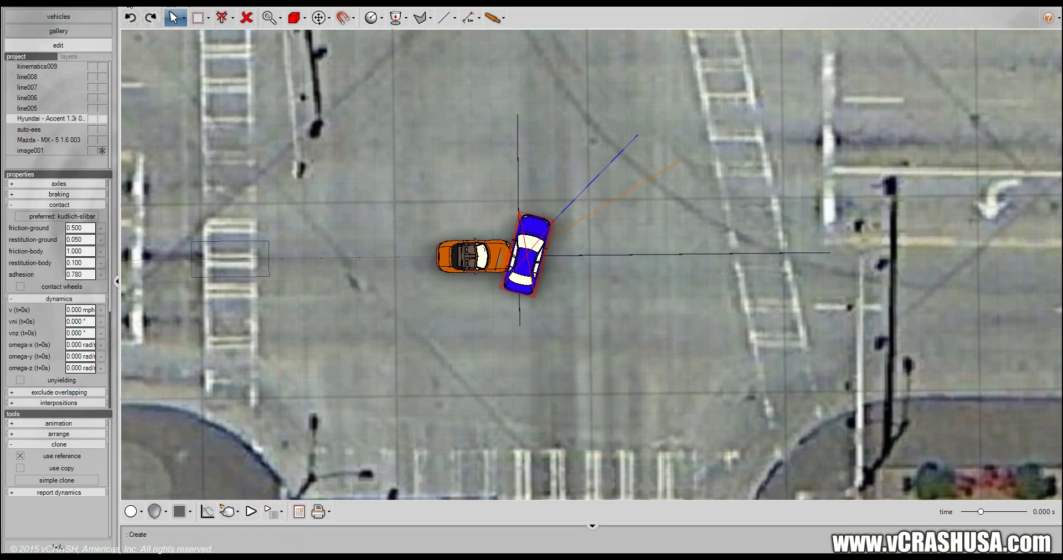
Step: Add kinematics to the blue Hyundai Accent for its pre-impact approach
left_click(130, 4)
mouse_move(159, 73)
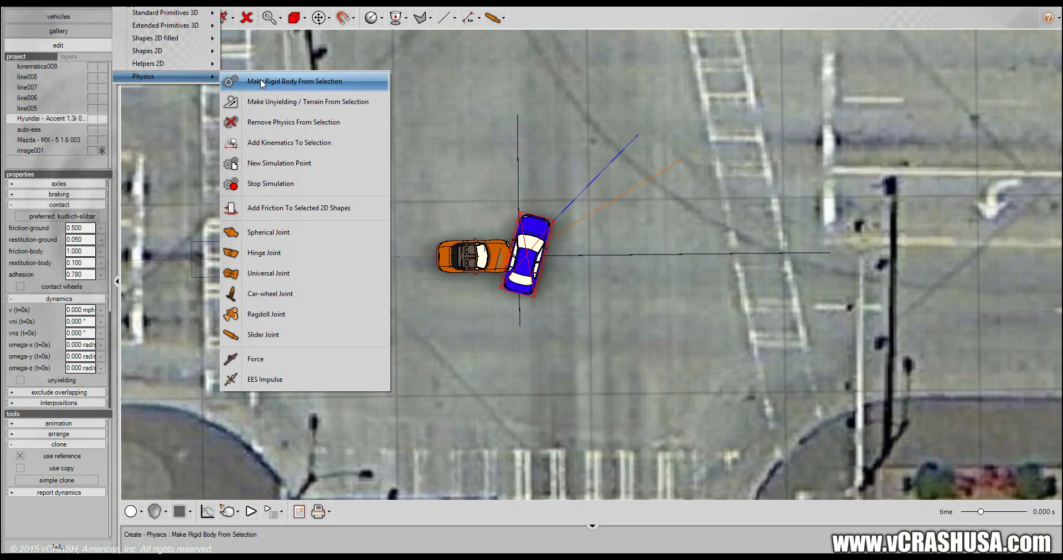
left_click(268, 139)
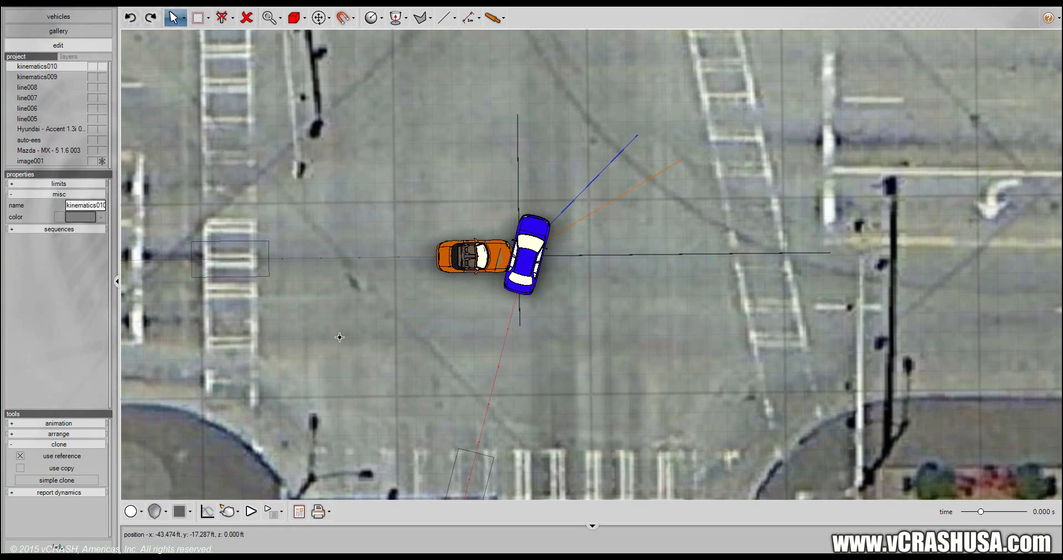
Step: Reposition the Hyundai's two pre-impact kinematics positions so its path comes up the lane from the south through the crosswalk
left_click_drag(345, 360, 377, 206)
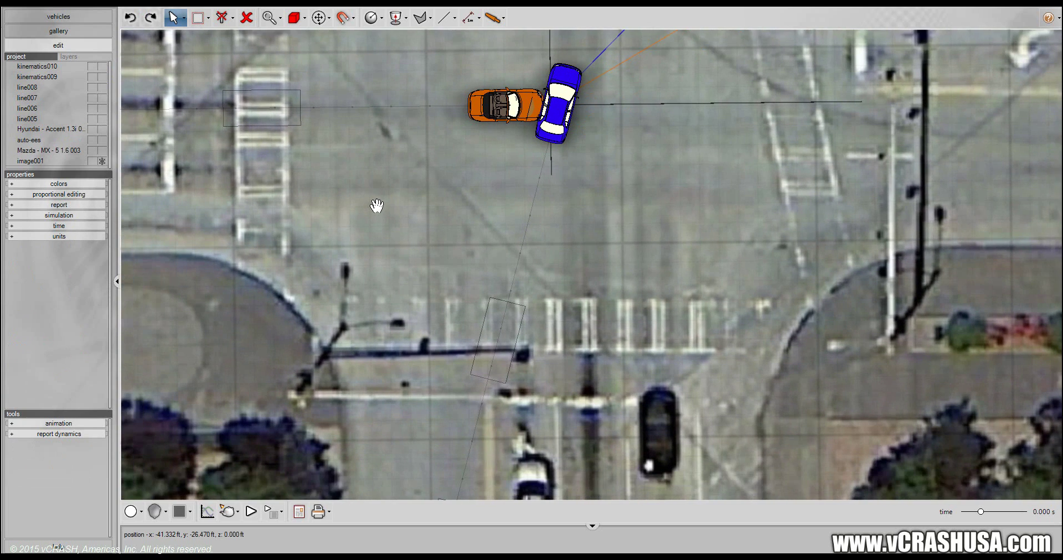
scroll(377, 207, "down", 3)
middle_click_drag(377, 206, 372, 162)
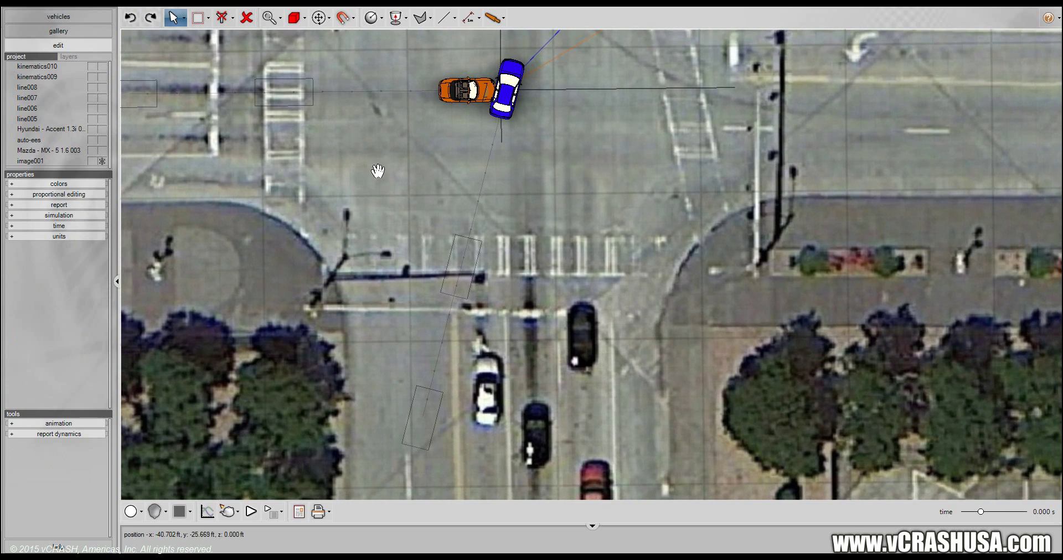
middle_click_drag(440, 159, 437, 175)
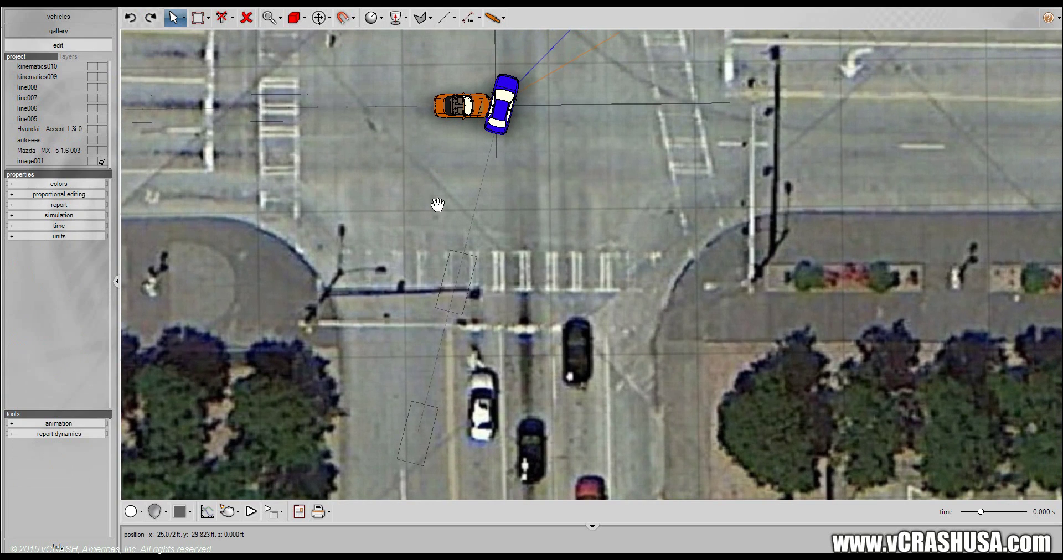
left_click(444, 253)
left_click(453, 269)
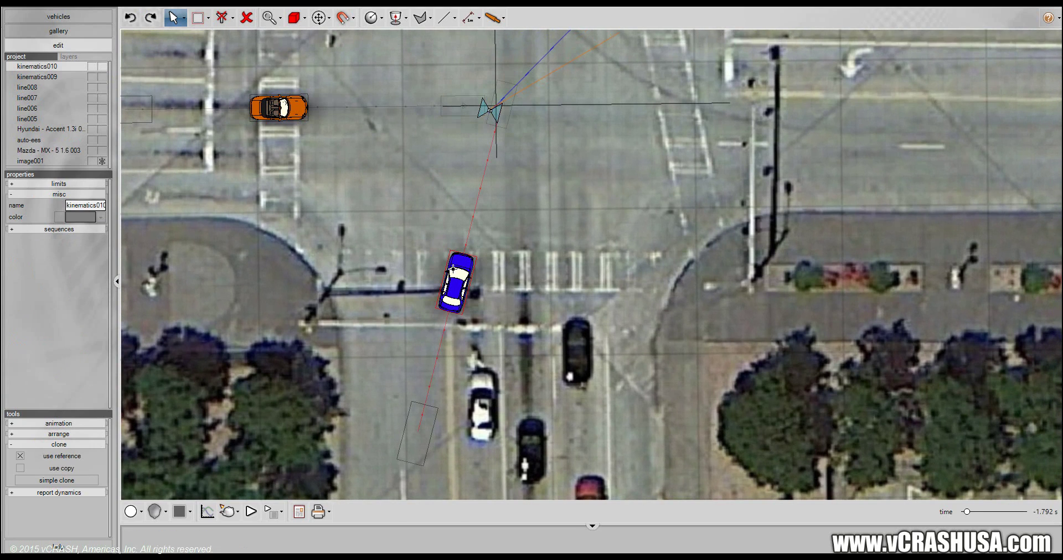
left_click(429, 423)
left_click_drag(424, 418, 451, 422)
left_click_drag(456, 310, 476, 238)
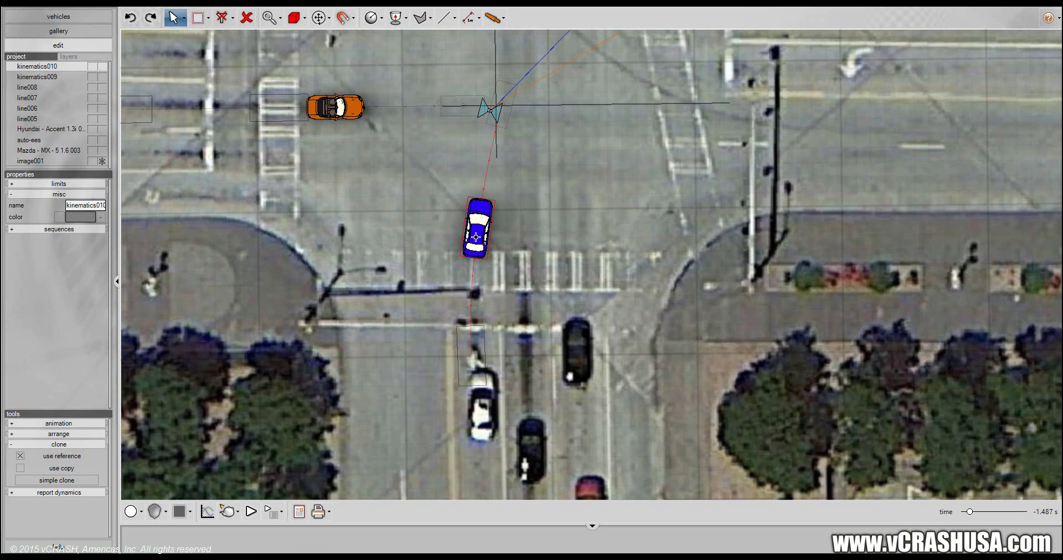
Step: Set the Mazda MX-5's initial velocity at impact to 43.12 mph
left_click(281, 201)
left_click_drag(299, 201, 357, 271)
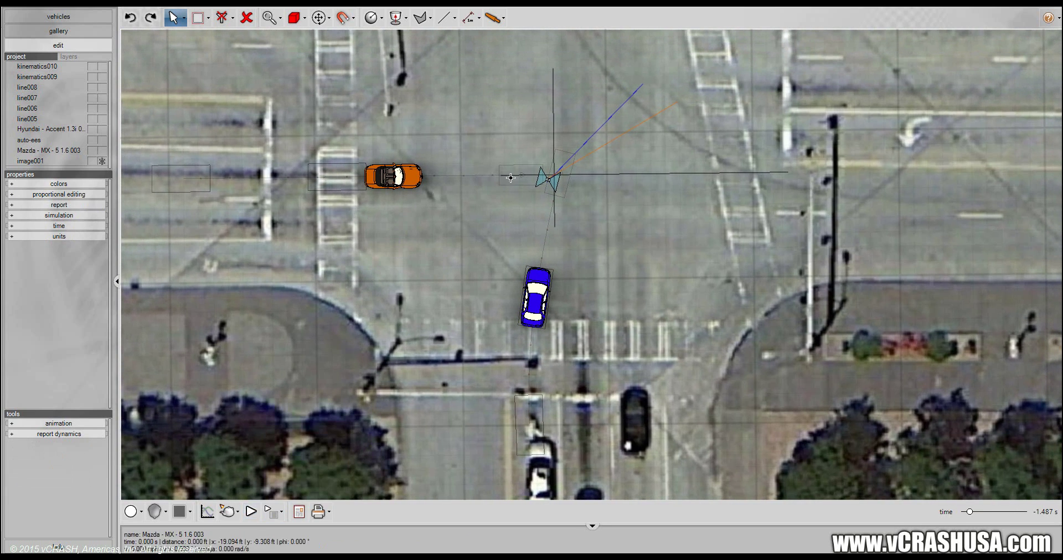
left_click(513, 177)
left_click(513, 177)
right_click(513, 177)
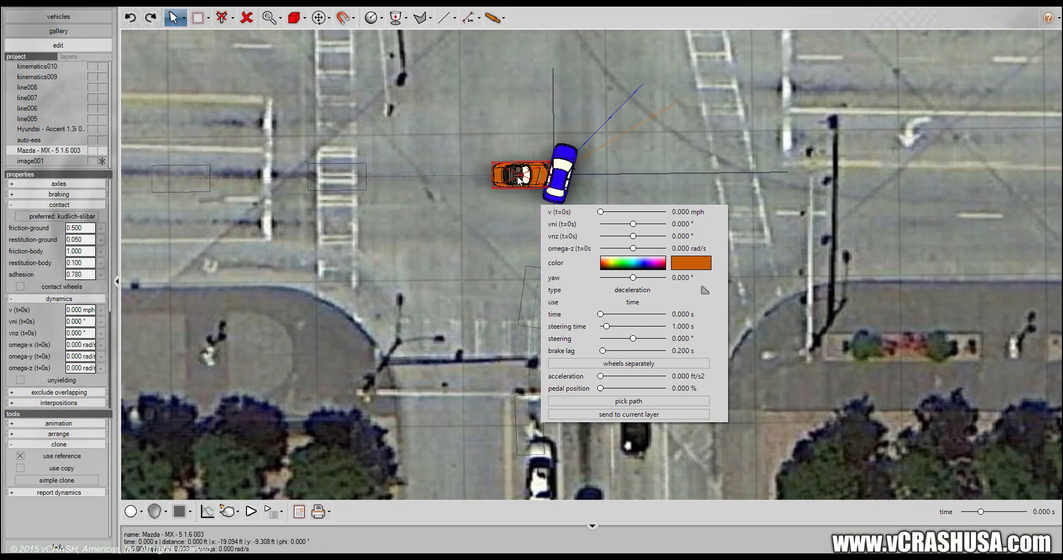
left_click(675, 214)
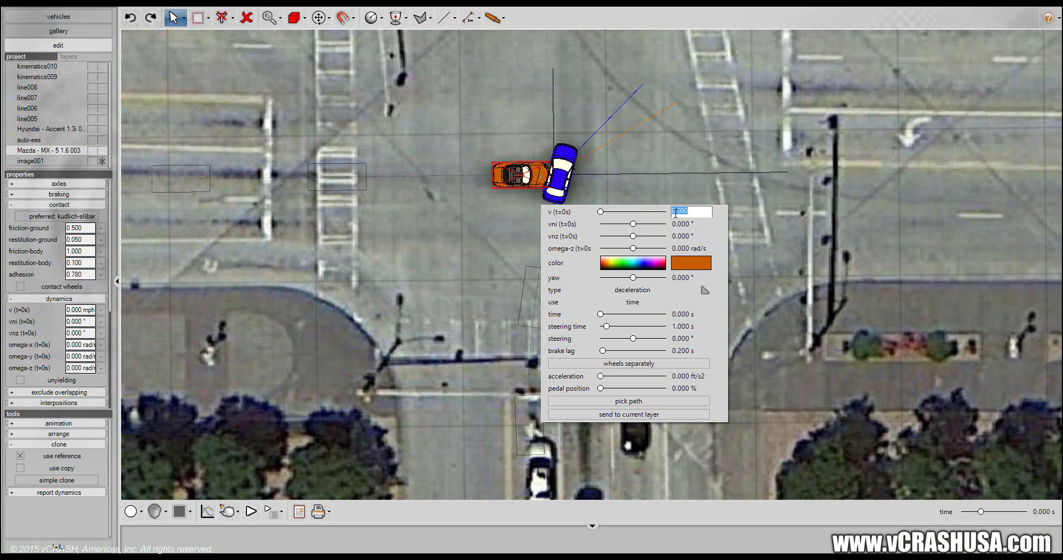
key("Return")
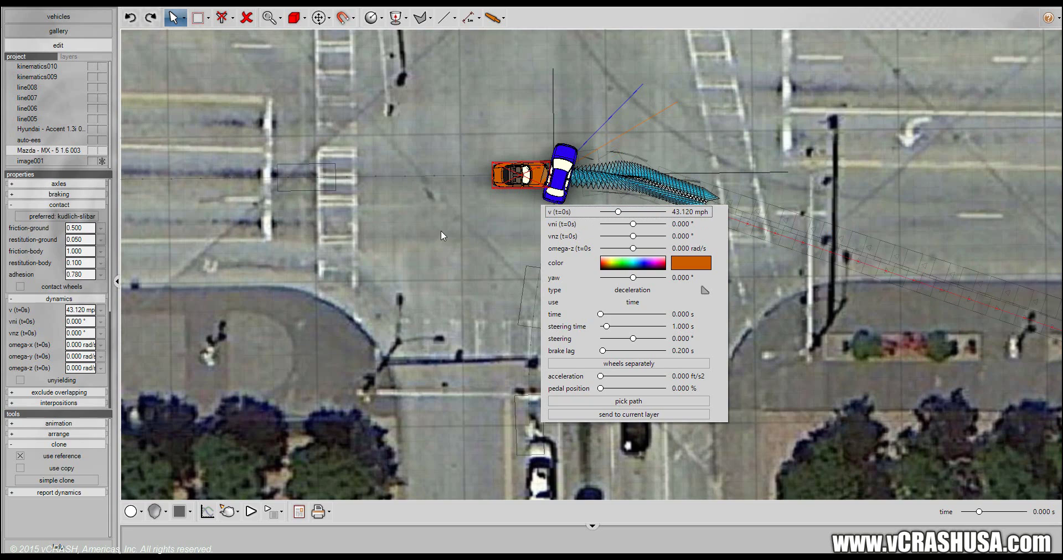
Step: Set the Hyundai Accent's initial velocity at impact to 38.96 mph
left_click(556, 175)
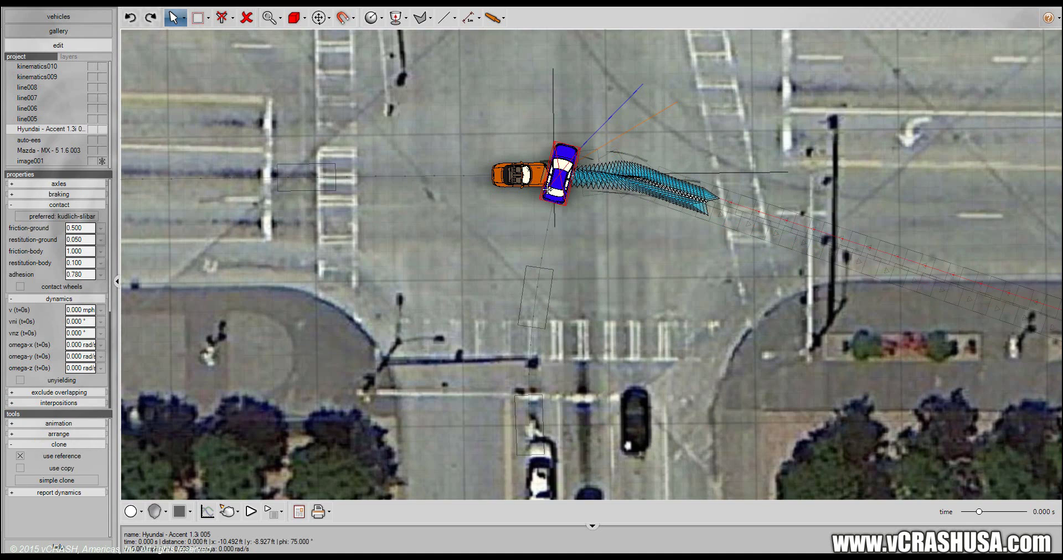
right_click(549, 190)
left_click(722, 224)
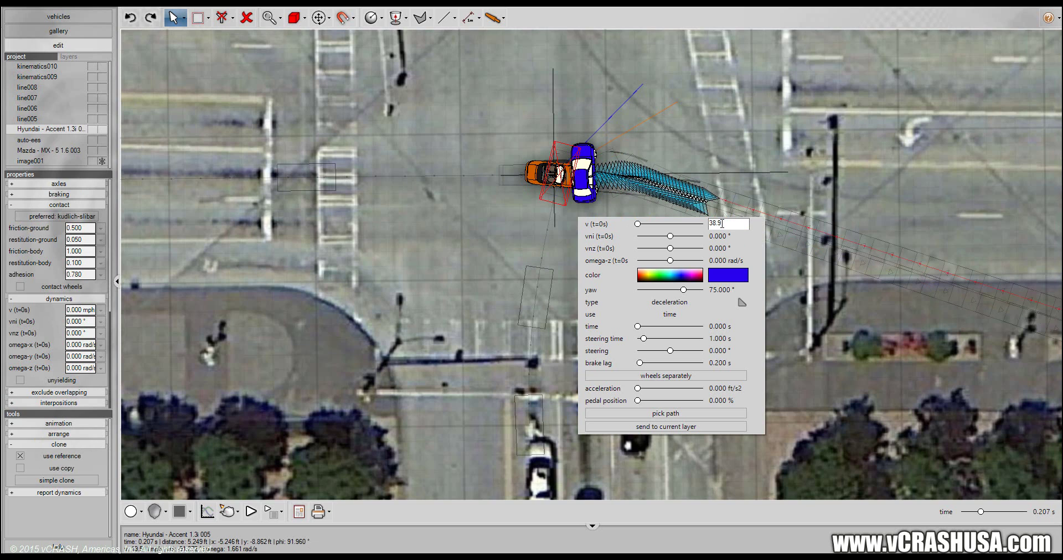
type("38.96")
key("Return")
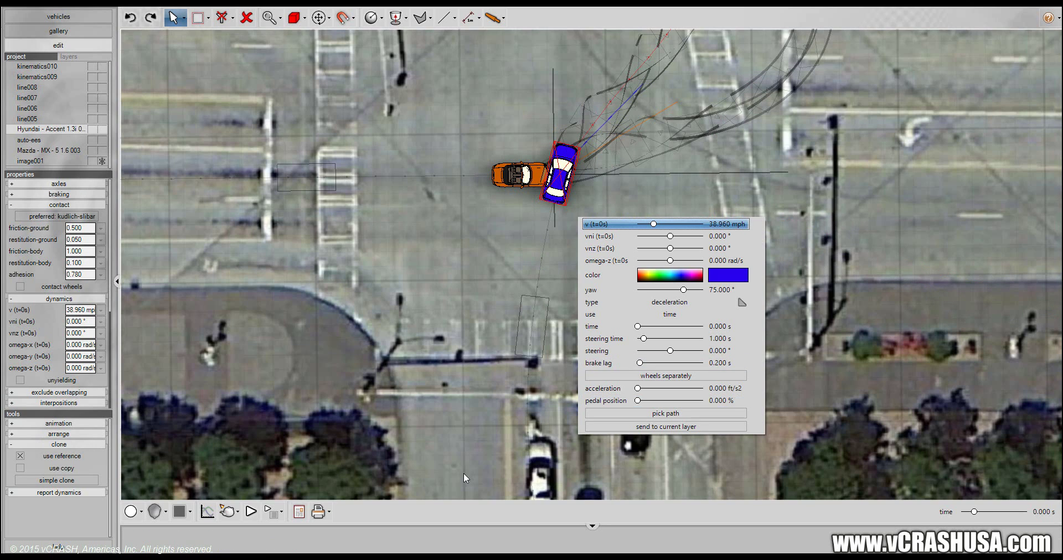
Step: Play the simulation to examine both vehicles' motion through the impact
left_click(464, 361)
left_click_drag(467, 320, 439, 378)
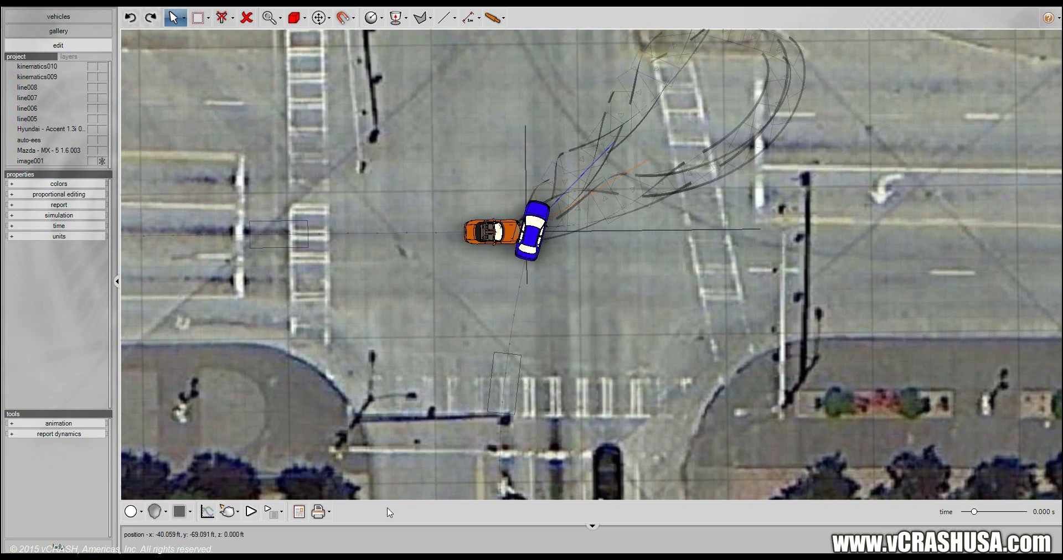
left_click(251, 511)
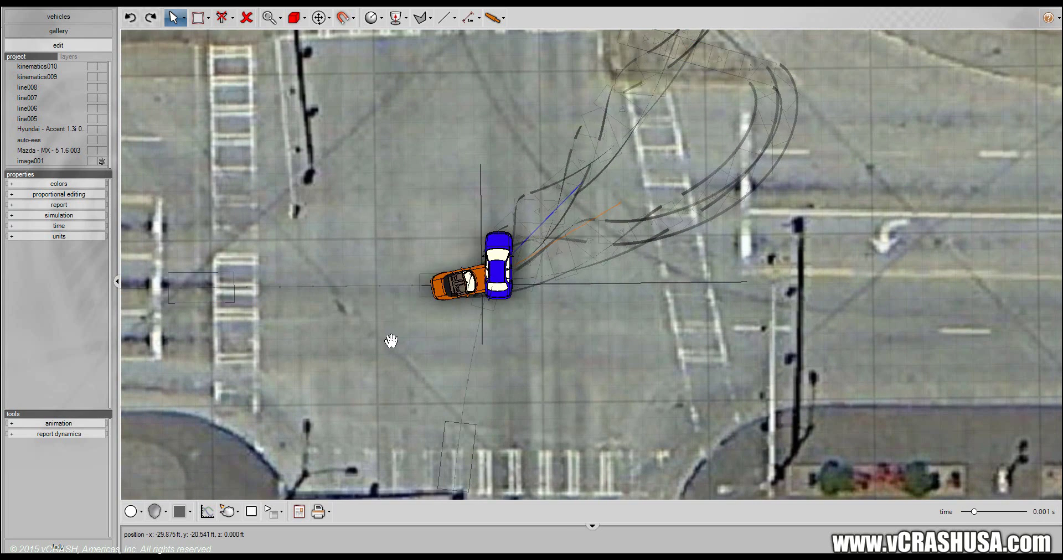
Step: Set the auto-ees contact's default restitution to -0.99
left_click(56, 139)
left_click(40, 141)
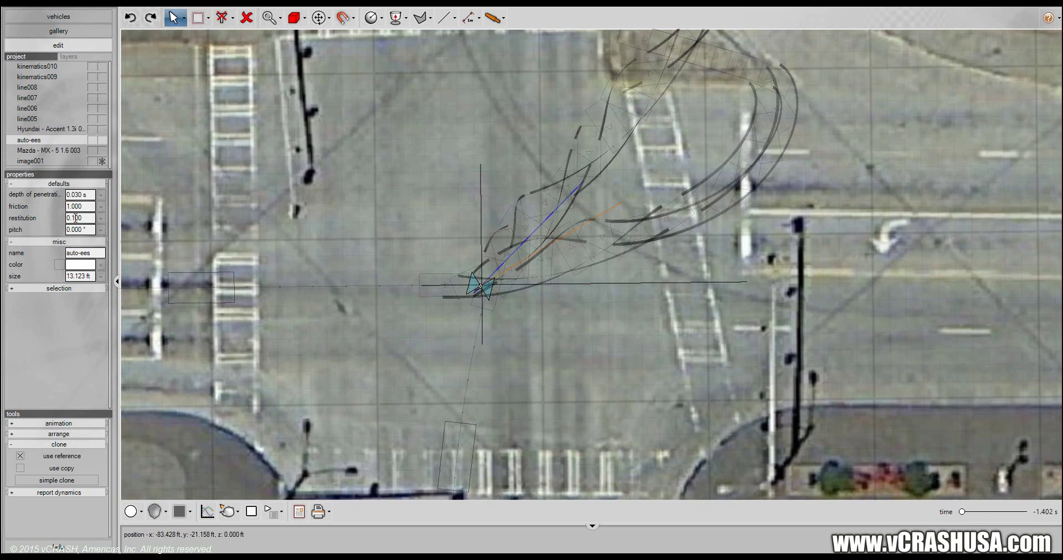
double_click(78, 218)
type("-0.9")
key("Return")
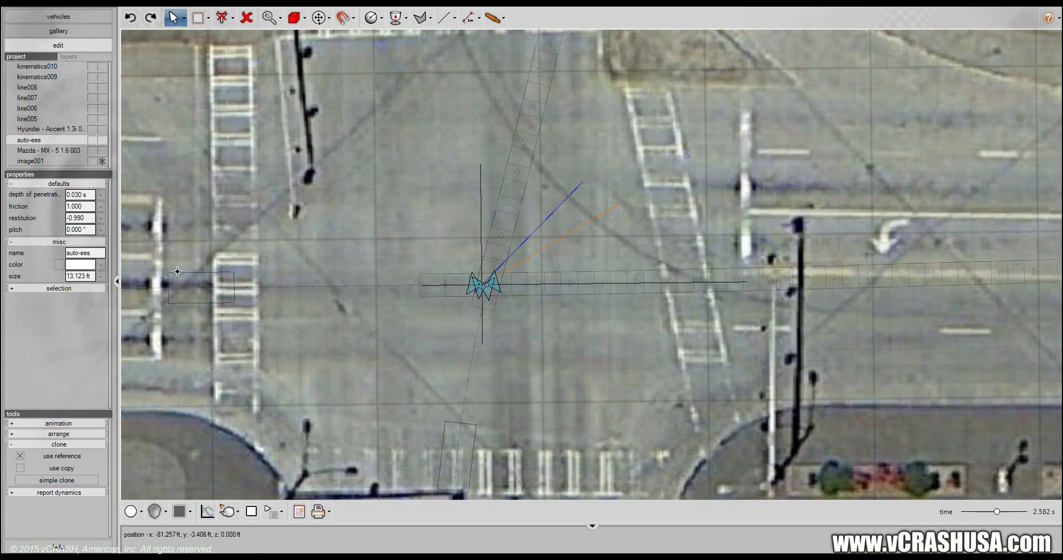
Step: Play the simulation to examine how the vehicles travel past each other, and set the time to about -0.08 s
left_click_drag(280, 393, 340, 346)
scroll(343, 342, "down", 1)
middle_click_drag(373, 319, 356, 354)
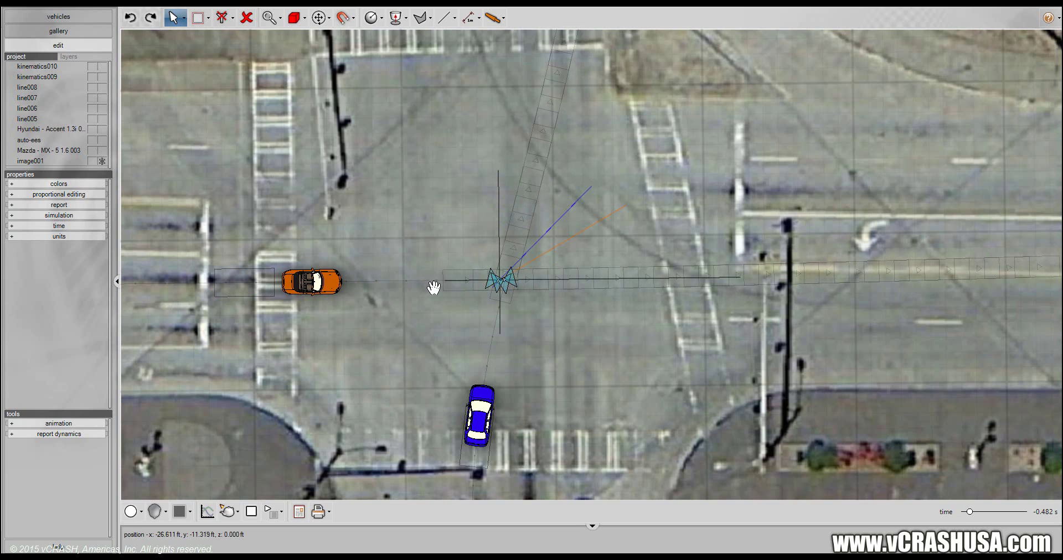
left_click(237, 513)
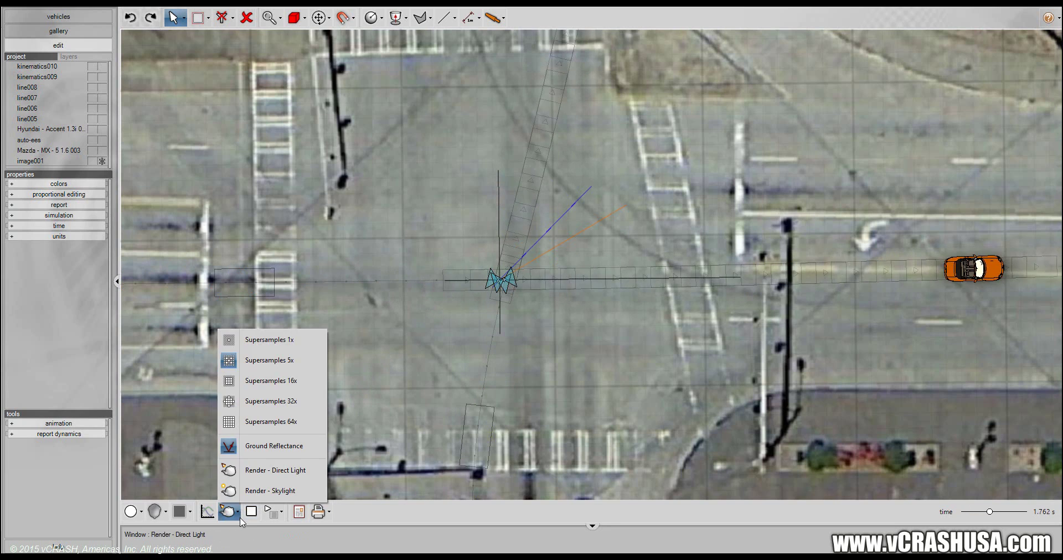
left_click(251, 512)
left_click_drag(974, 513, 975, 513)
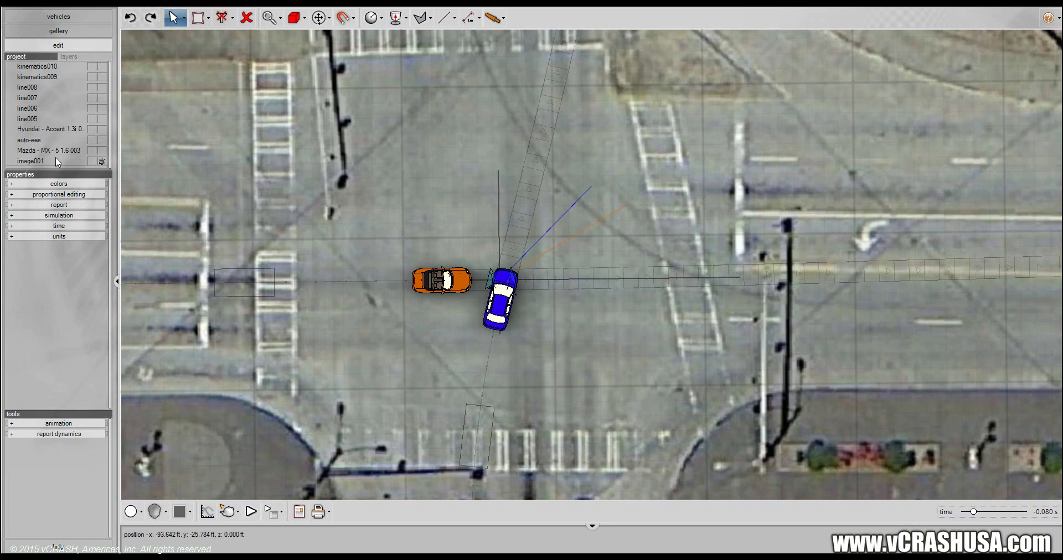
Step: Clone the Hyundai Accent and Mazda MX-5 together as independent copies at impact and hide the two originals
left_click(53, 131)
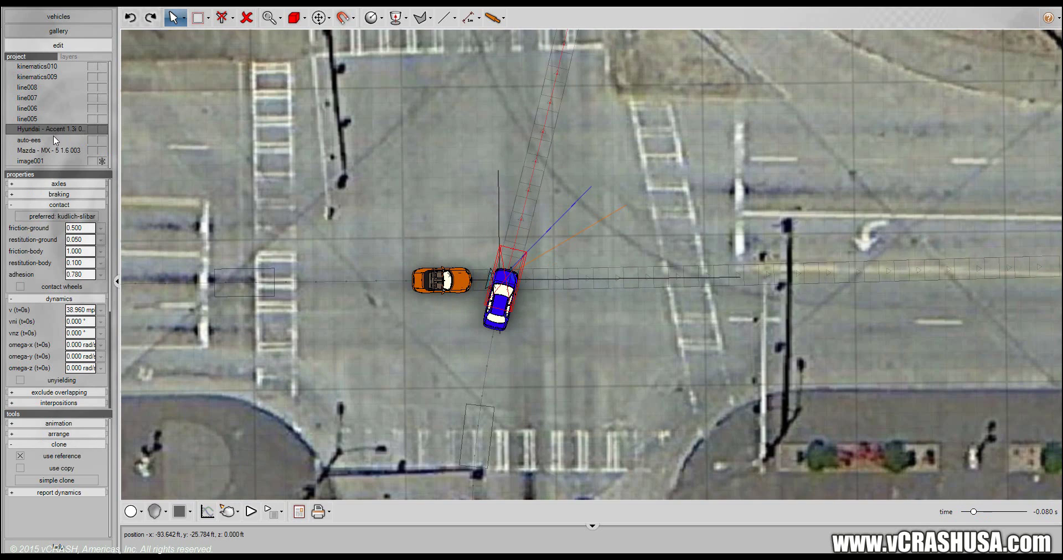
left_click(55, 148, "ctrl")
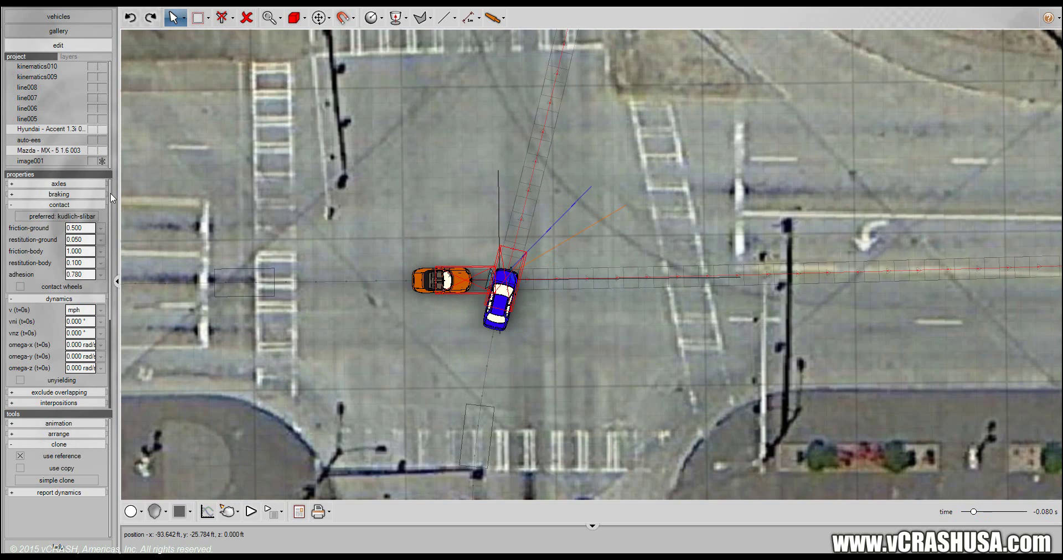
left_click_drag(113, 199, 109, 241)
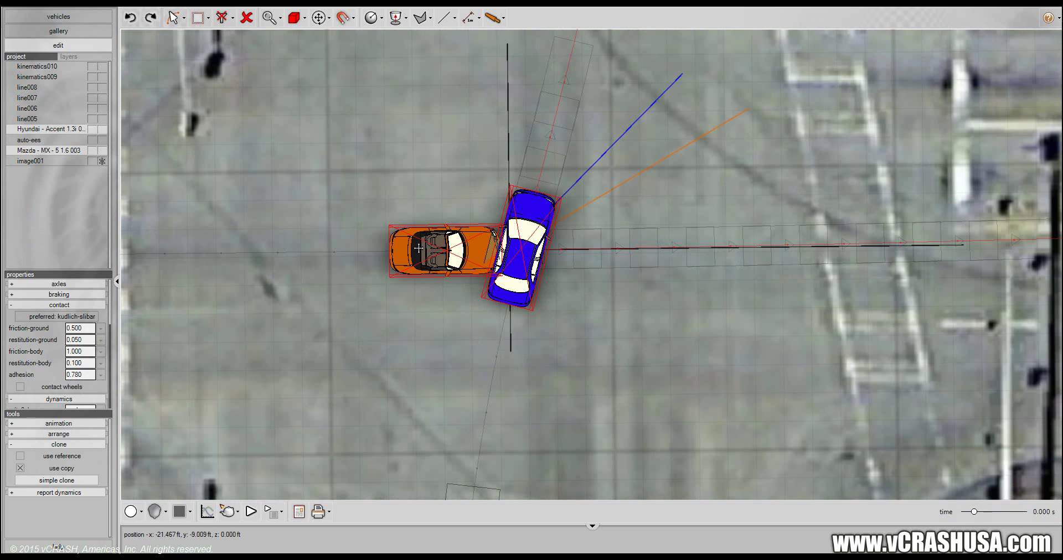
left_click(418, 248)
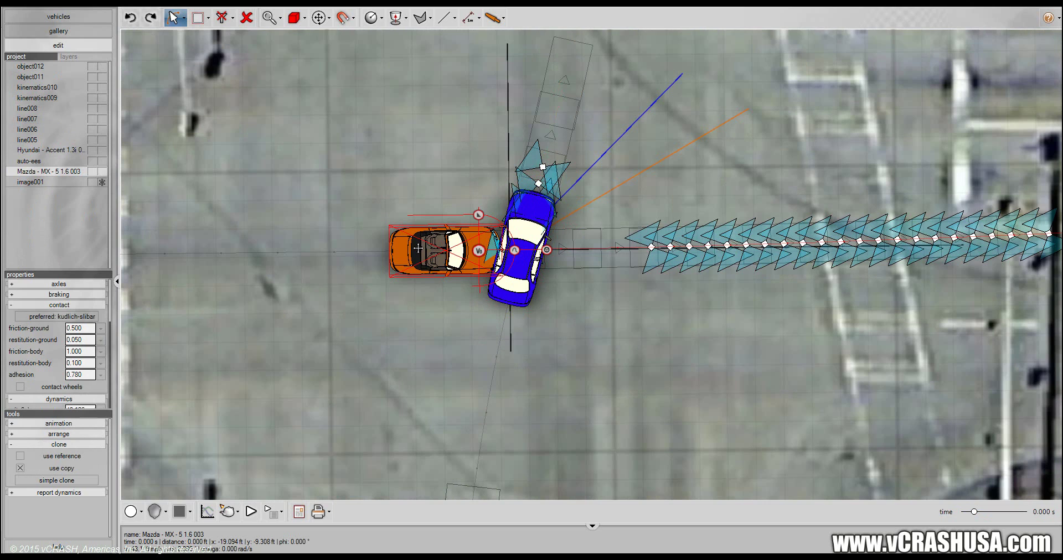
left_click(91, 149)
left_click(92, 171)
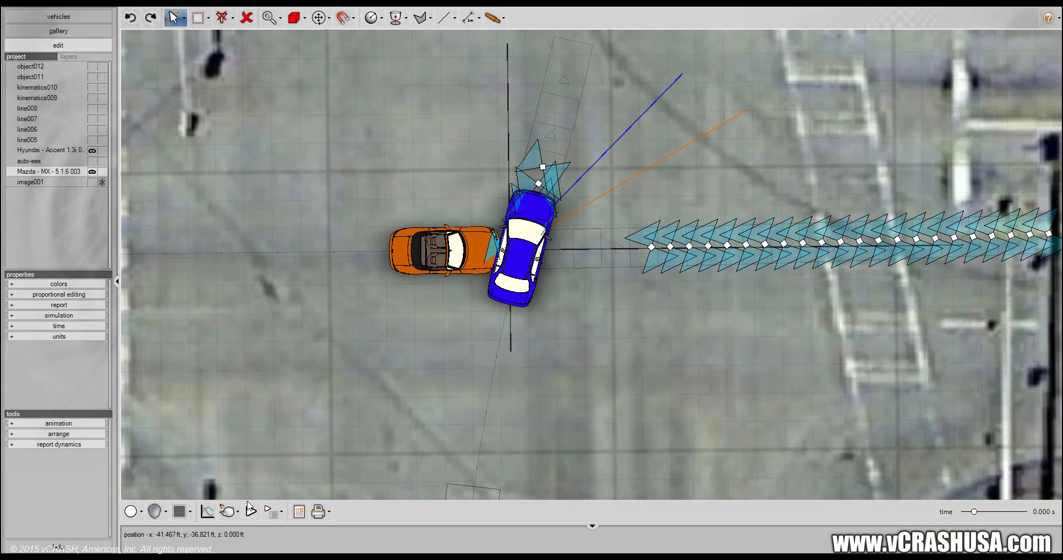
Step: Play the simulation with the cloned vehicles and scrub the time back to about -0.52 s to examine the approach
left_click(251, 512)
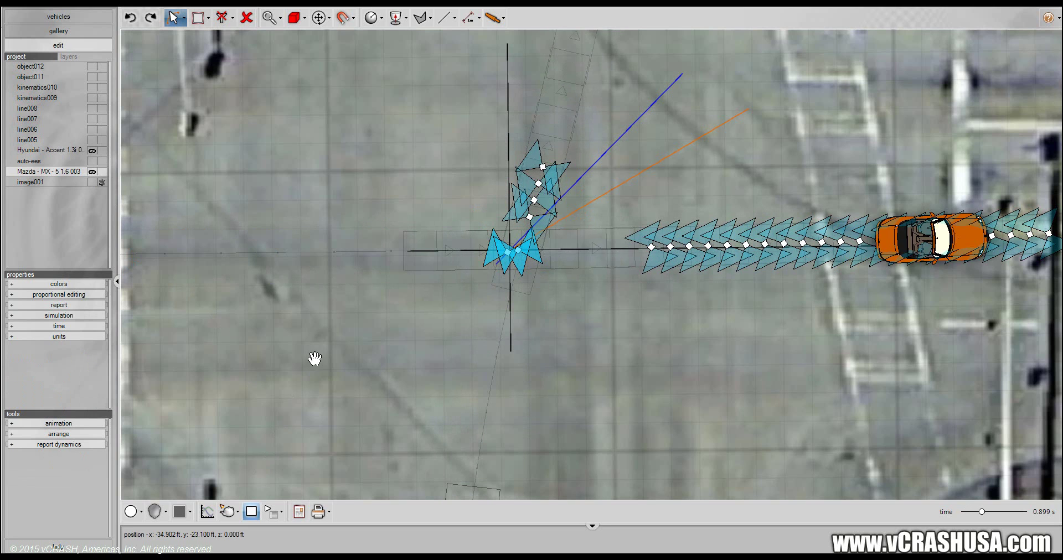
left_click_drag(314, 358, 396, 339)
scroll(302, 422, "down", 5)
scroll(438, 309, "down", 2)
scroll(439, 311, "up", 1)
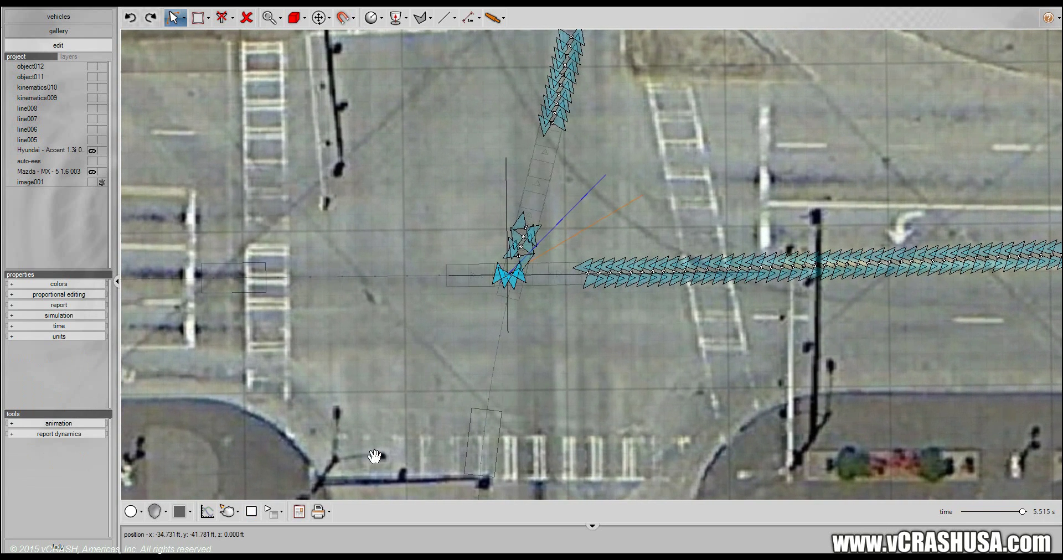
left_click(251, 512)
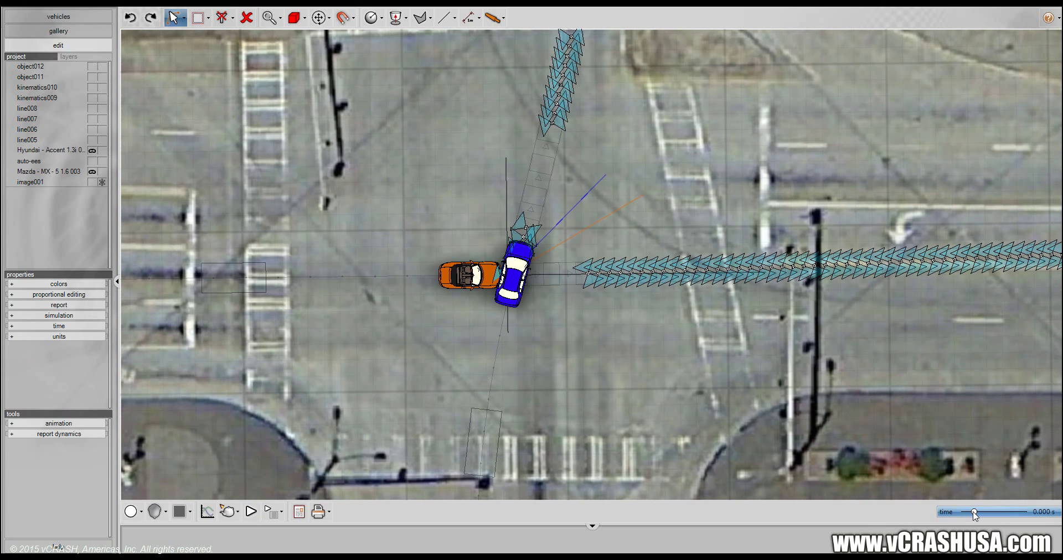
left_click_drag(972, 512, 968, 514)
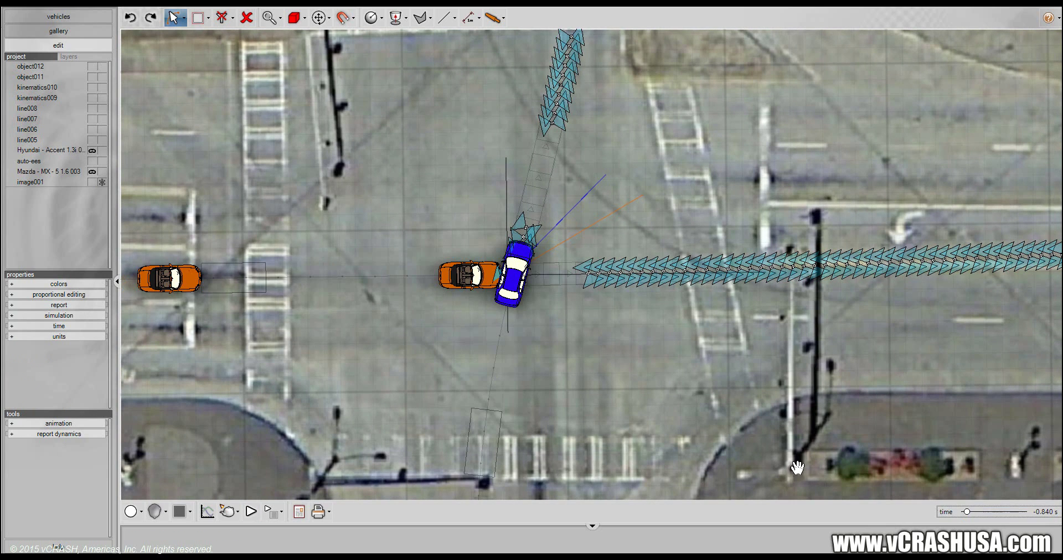
left_click_drag(636, 427, 709, 347)
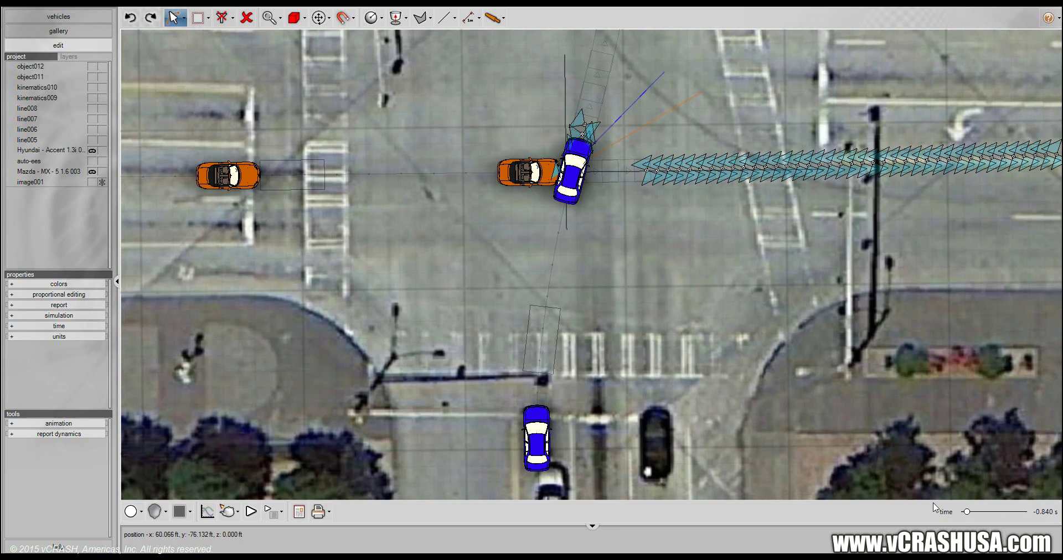
mouse_move(968, 514)
left_mouse_down()
mouse_move(980, 515)
mouse_move(970, 513)
left_mouse_up()
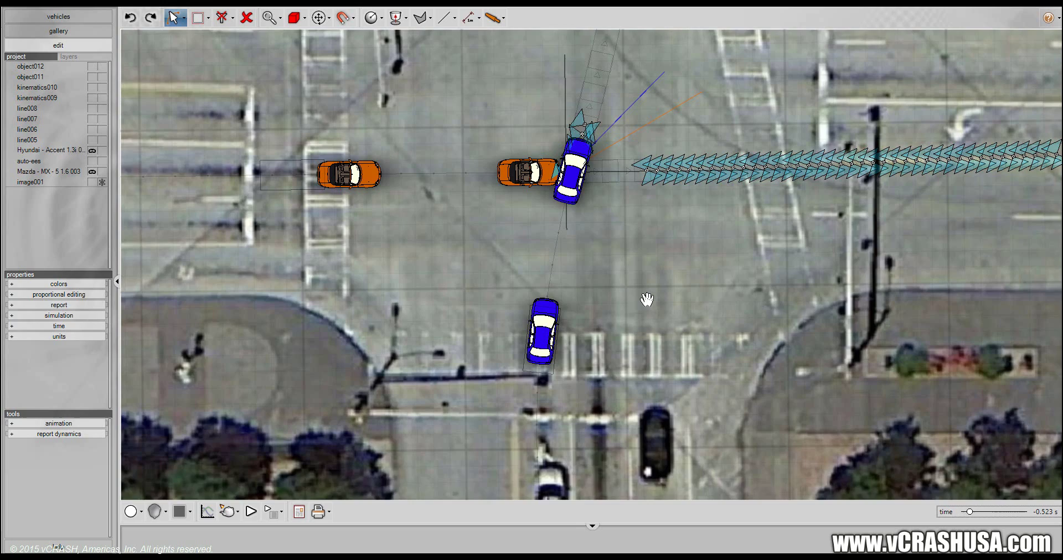
Step: Freeze the original Hyundai Accent and Mazda MX-5 so only the clones at the impact point can be selected
middle_click_drag(654, 290, 681, 28)
scroll(571, 375, "up", 3)
scroll(534, 432, "up", 4)
left_click_drag(569, 111, 295, 330)
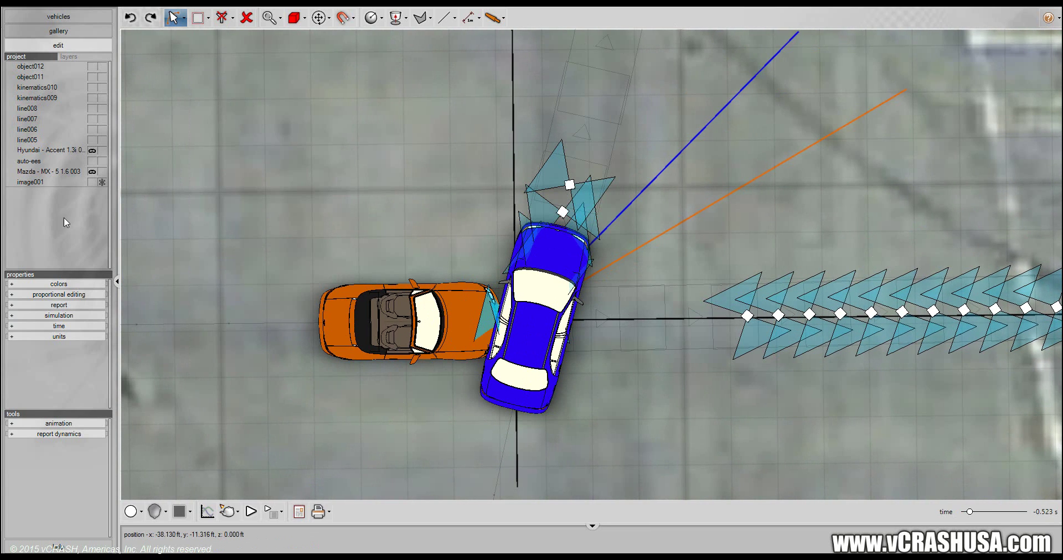
left_click(102, 152)
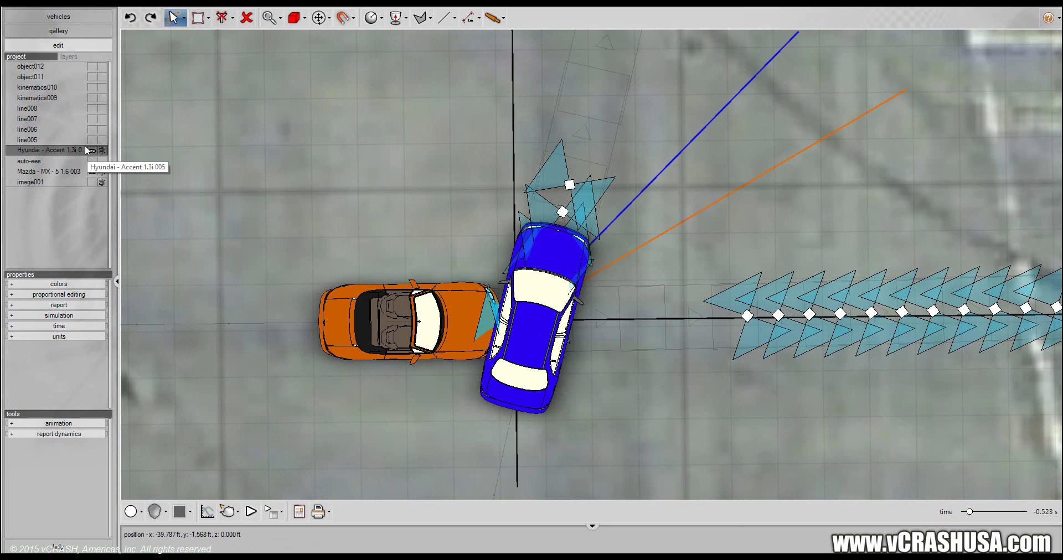
left_click(102, 171)
Step: Set the cloned Mazda's velocity at time zero to 30 mph and its velocity direction (vni) to 30°
left_click(329, 359)
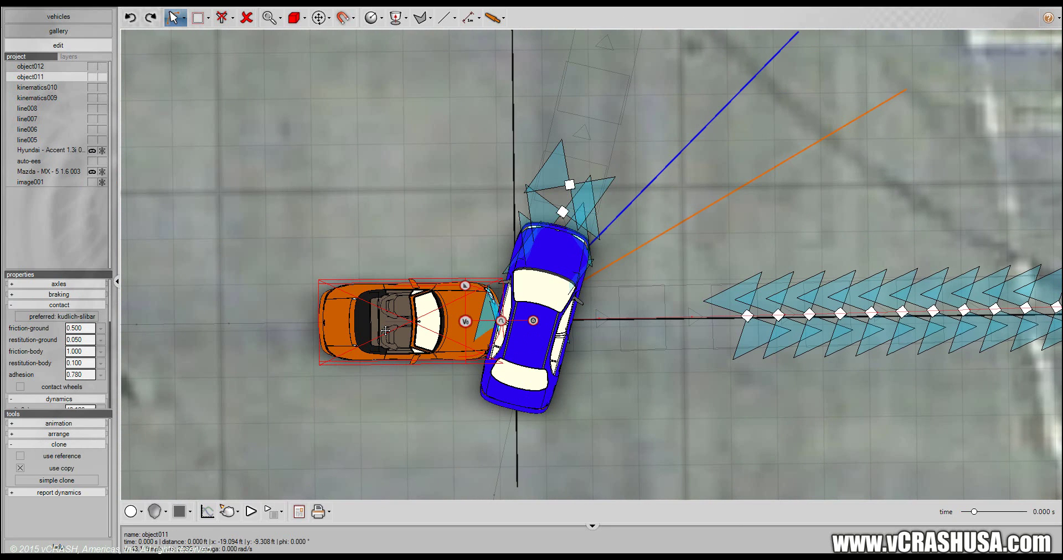
right_click(413, 339)
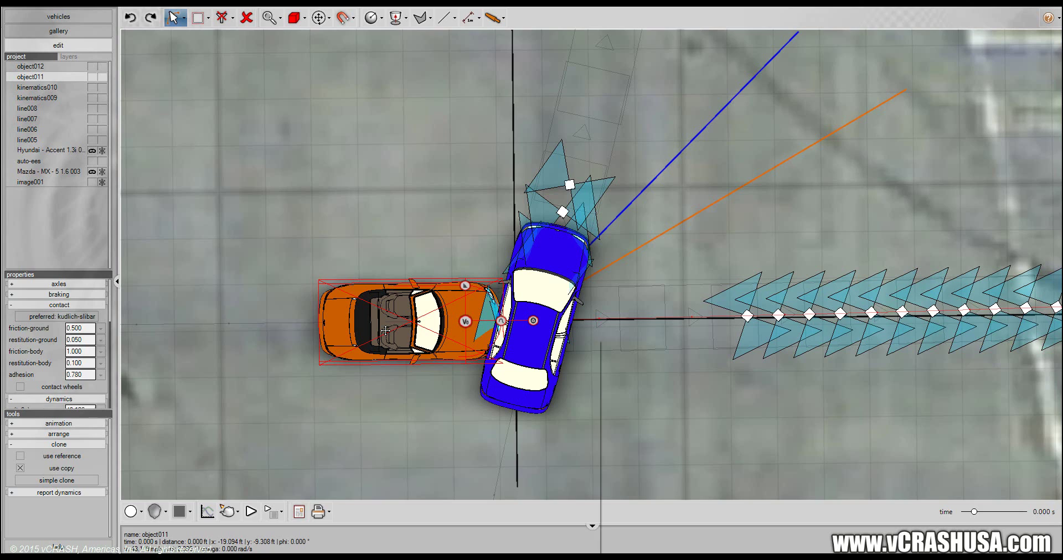
left_click(557, 346)
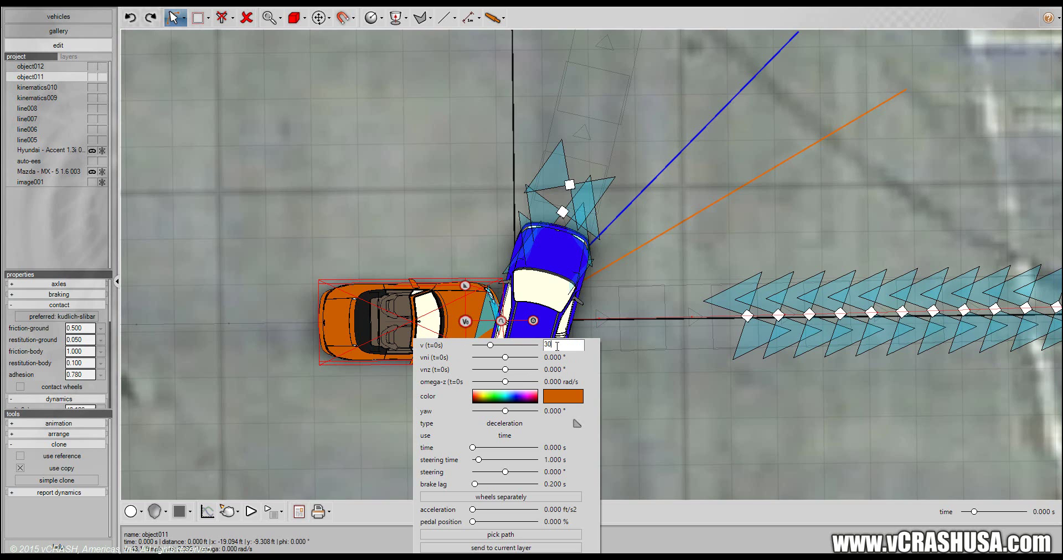
key("Return")
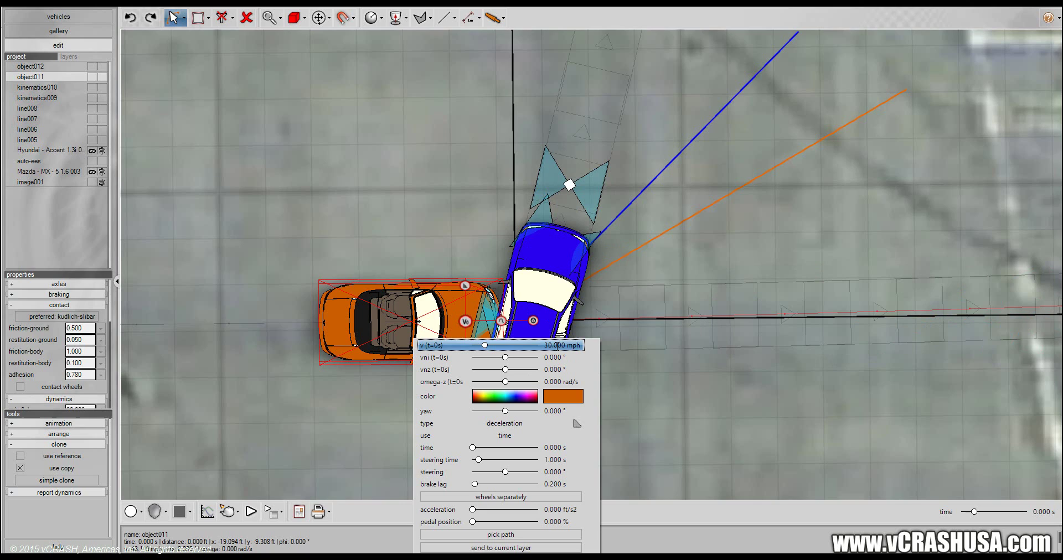
left_click(547, 359)
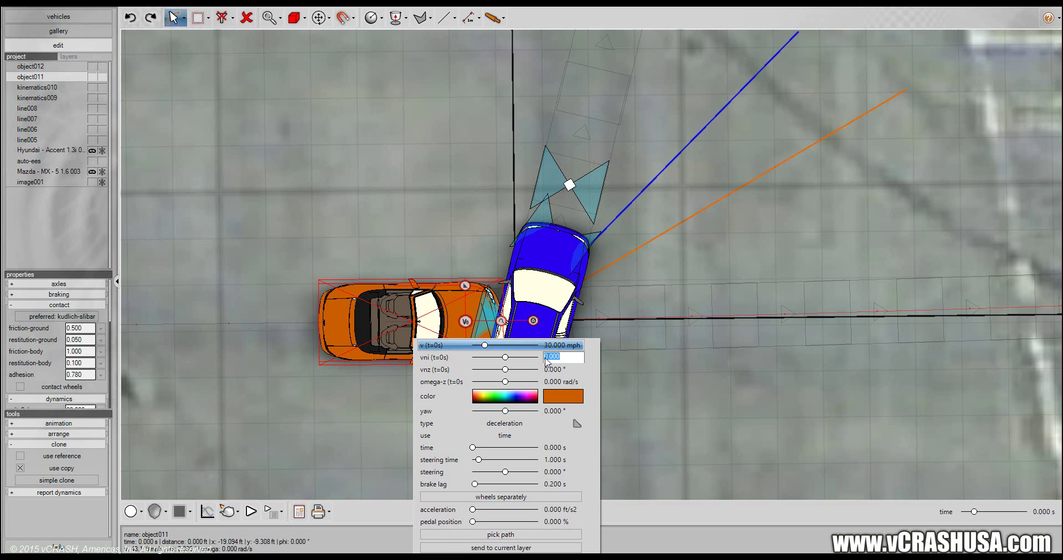
key("Return")
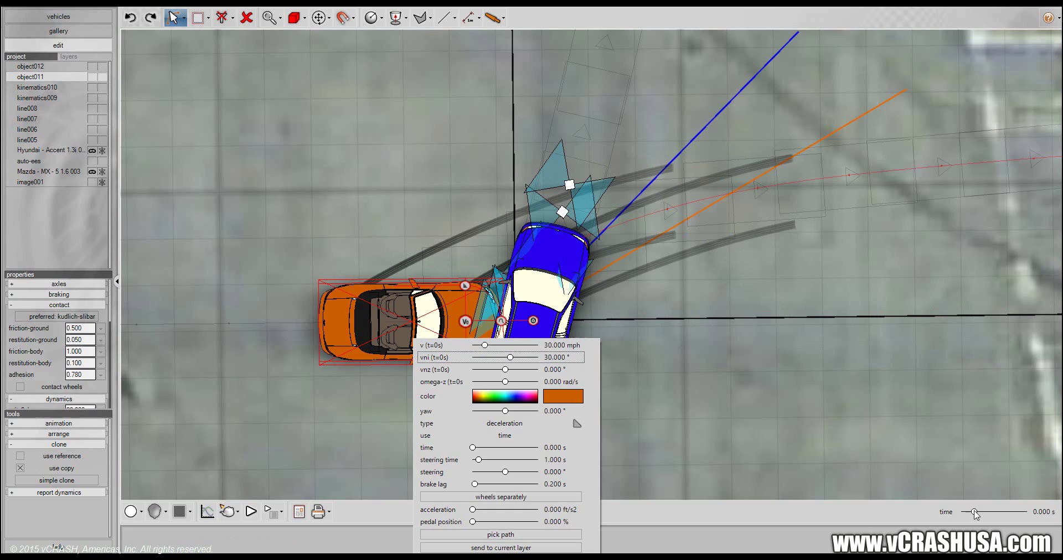
left_click_drag(975, 515, 820, 515)
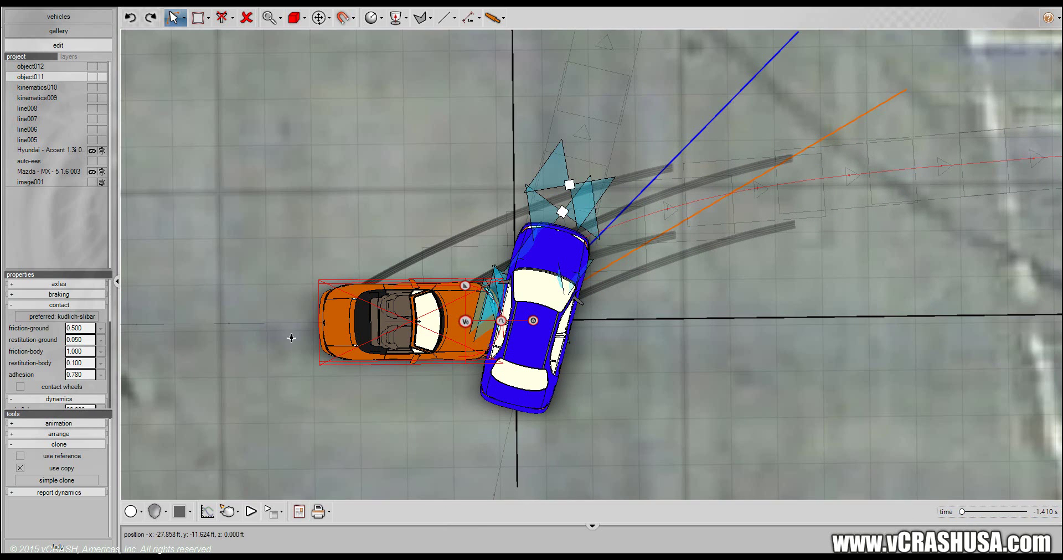
Step: Give the cloned Mazda a yaw rotation rate (omega-z) of about 7.5 rad/s at time zero
right_click(361, 321)
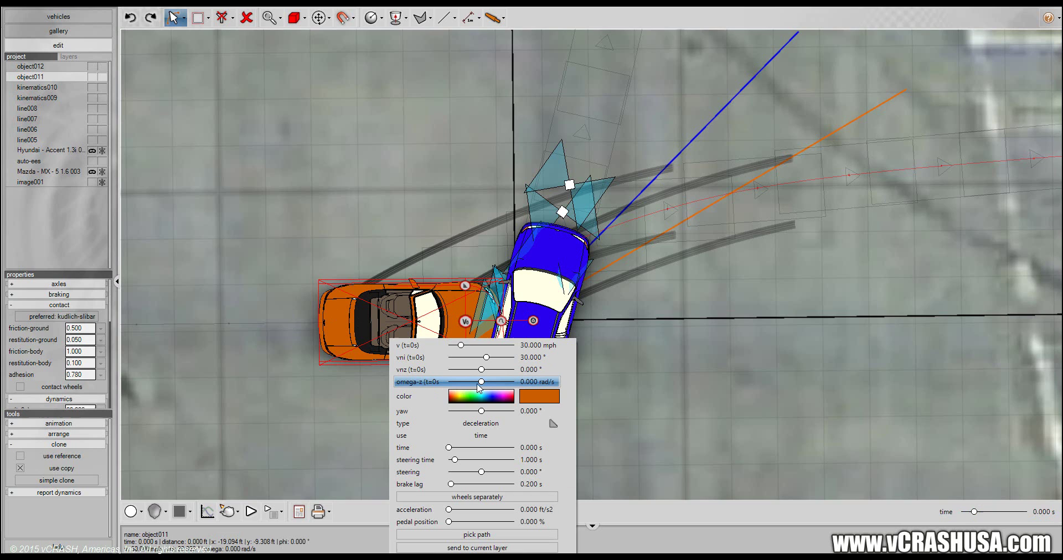
left_click_drag(482, 383, 507, 385)
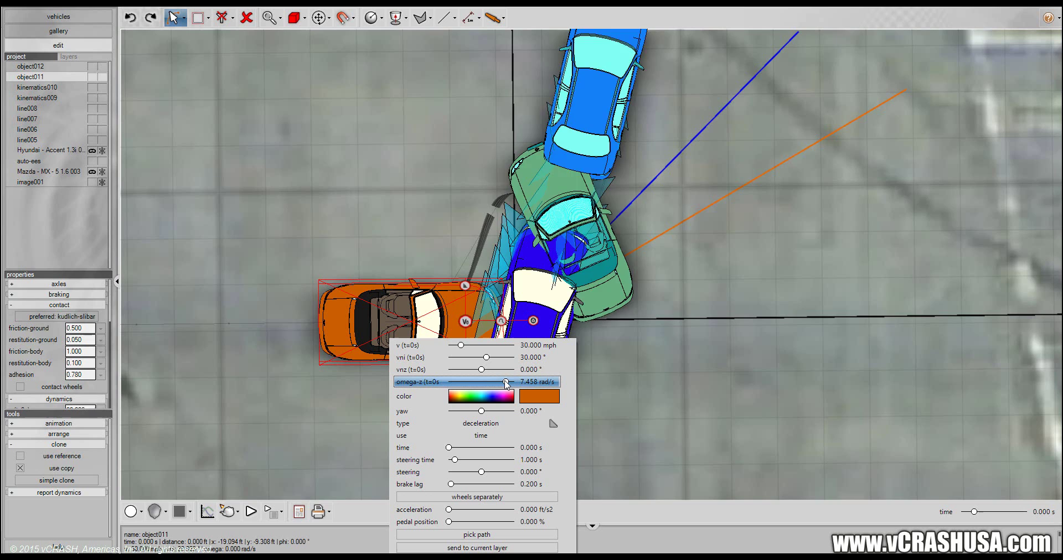
left_click(642, 389)
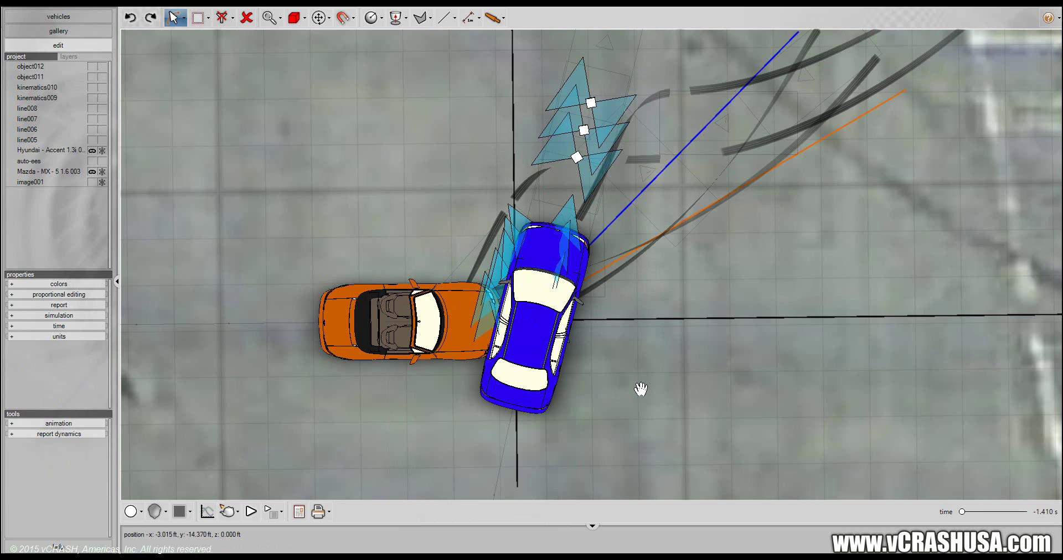
left_click_drag(638, 391, 618, 420)
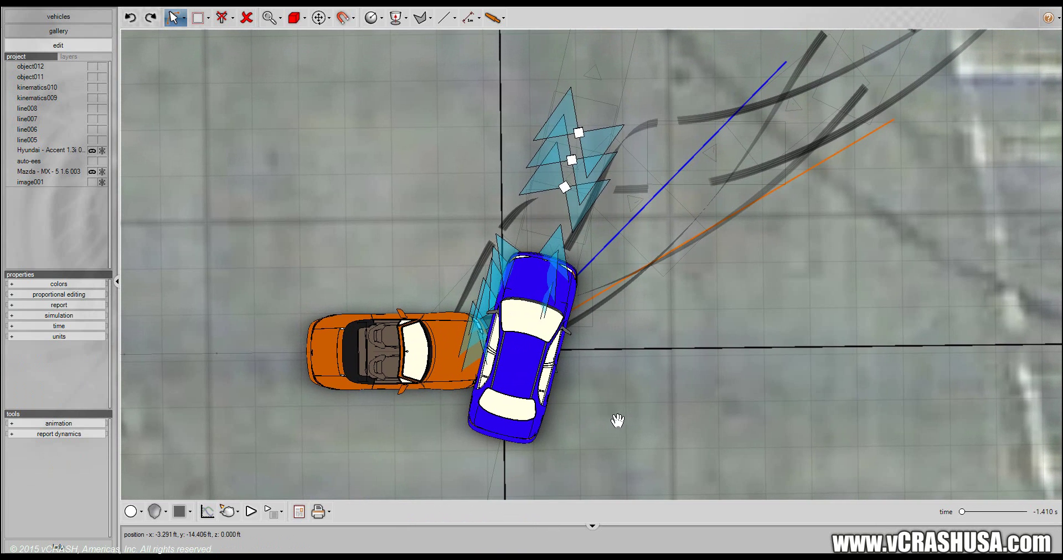
Step: Set the cloned Hyundai's velocity at time zero to 35 mph
mouse_move(962, 511)
left_mouse_down()
mouse_move(986, 513)
mouse_move(962, 516)
left_mouse_up()
left_click(552, 394)
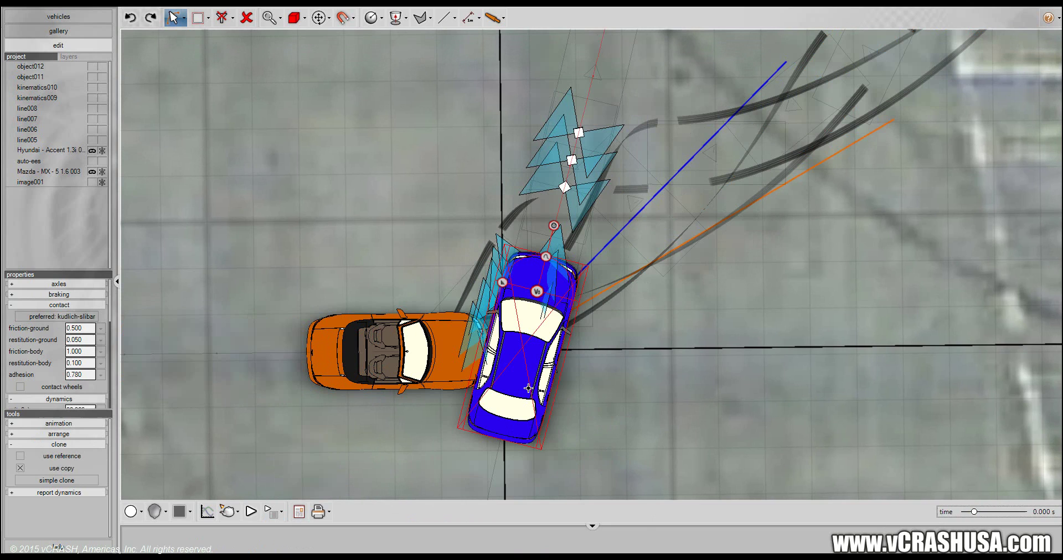
right_click(554, 390)
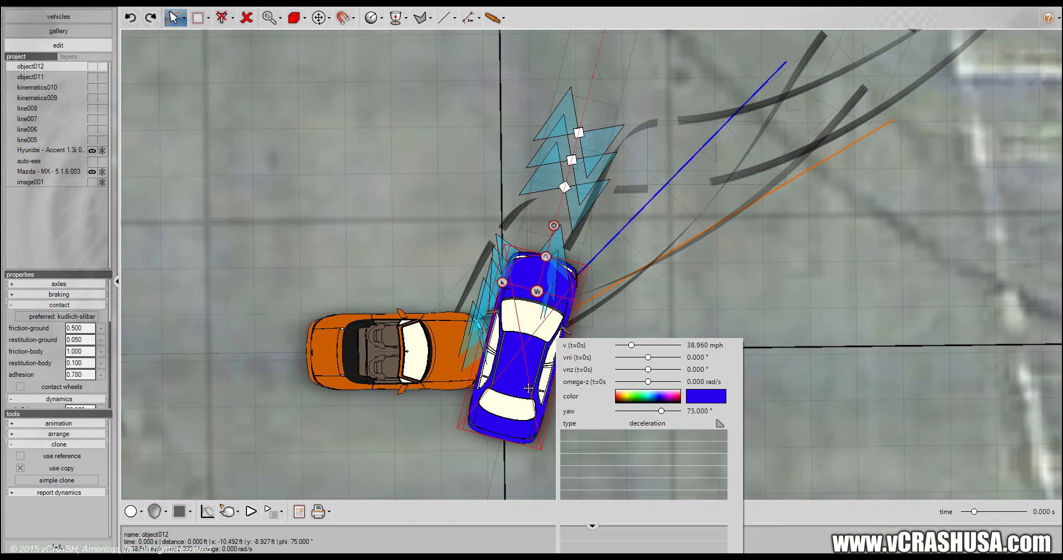
left_click(697, 346)
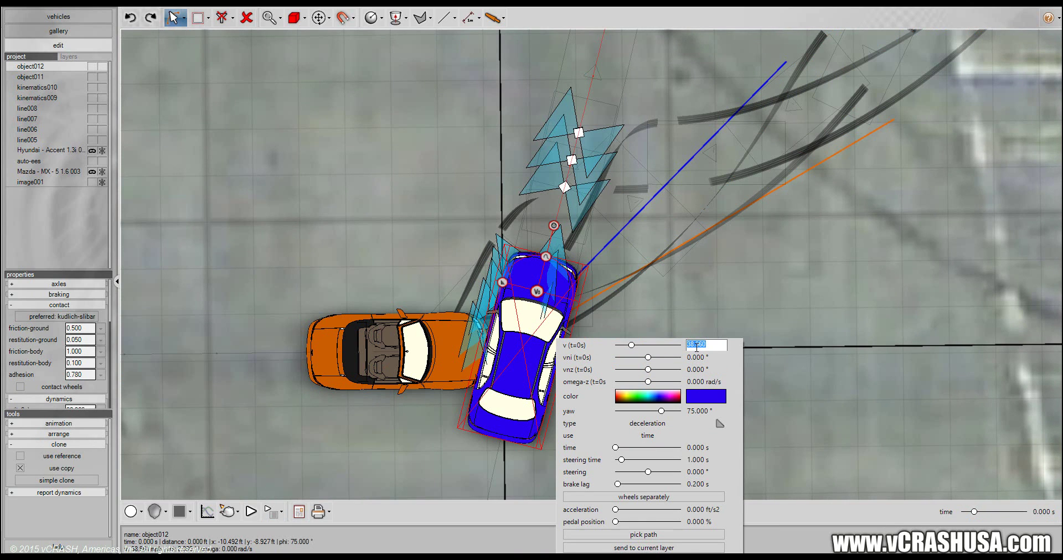
type("35")
key("Return")
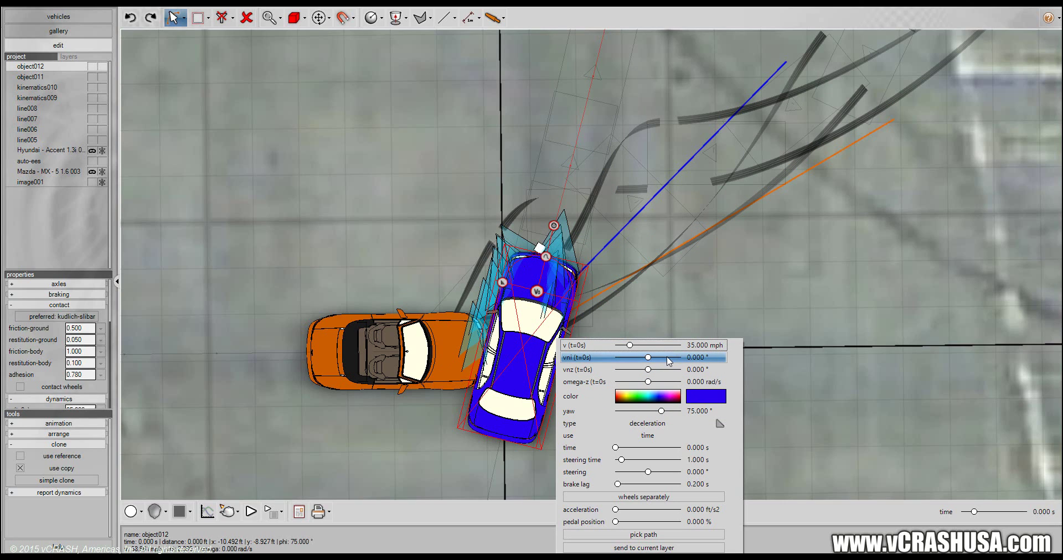
Step: Set the cloned Hyundai's velocity direction (vni) to -30° and scrub the simulation through the first moments after impact
left_click(691, 357)
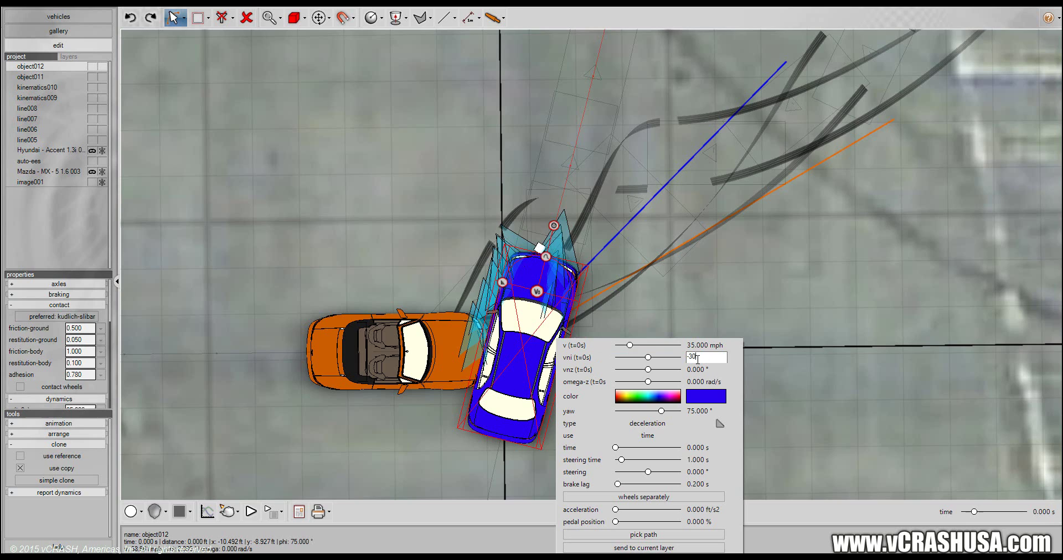
type("-30")
key("Return")
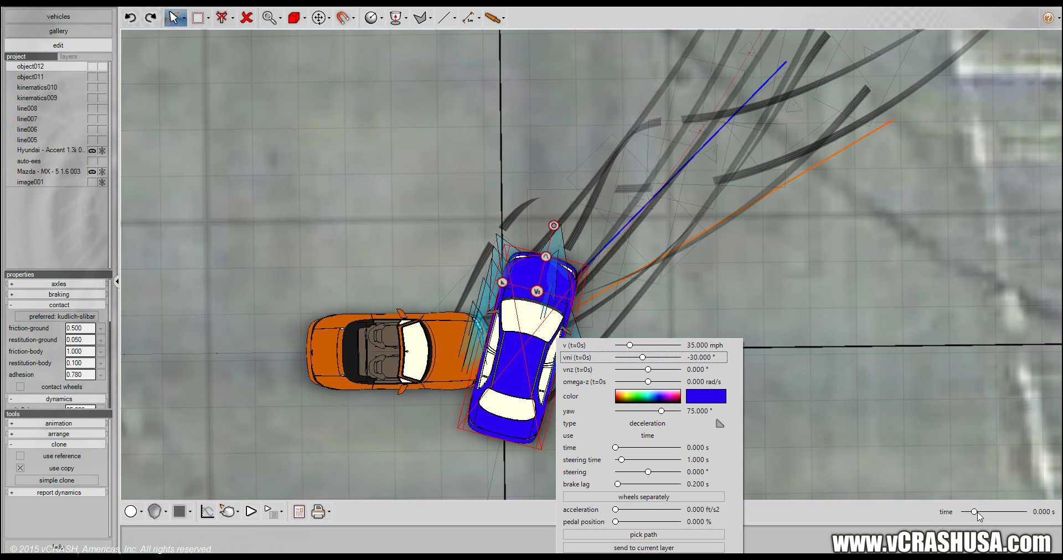
left_click_drag(978, 514, 976, 522)
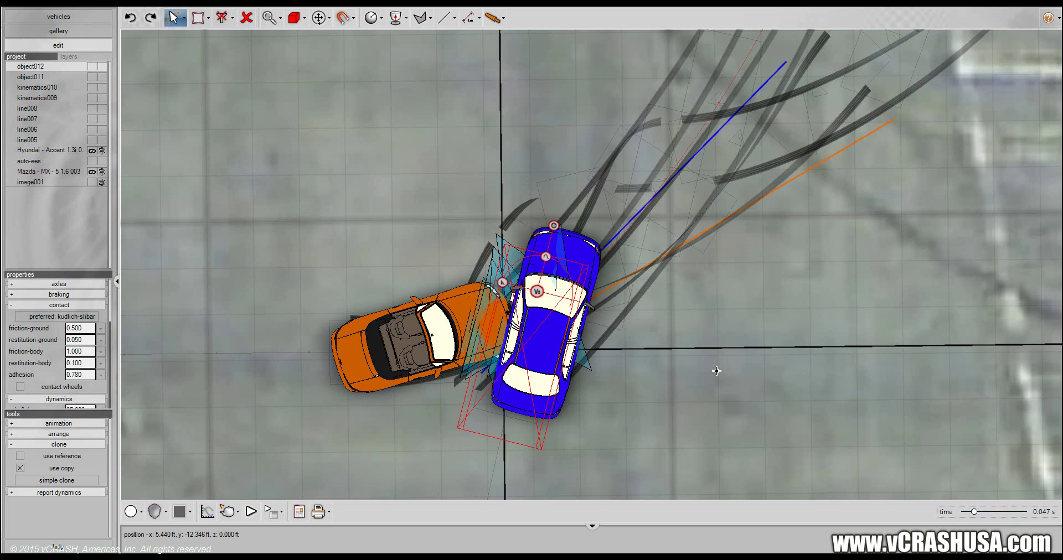
left_click_drag(579, 246, 554, 270)
left_click(550, 276)
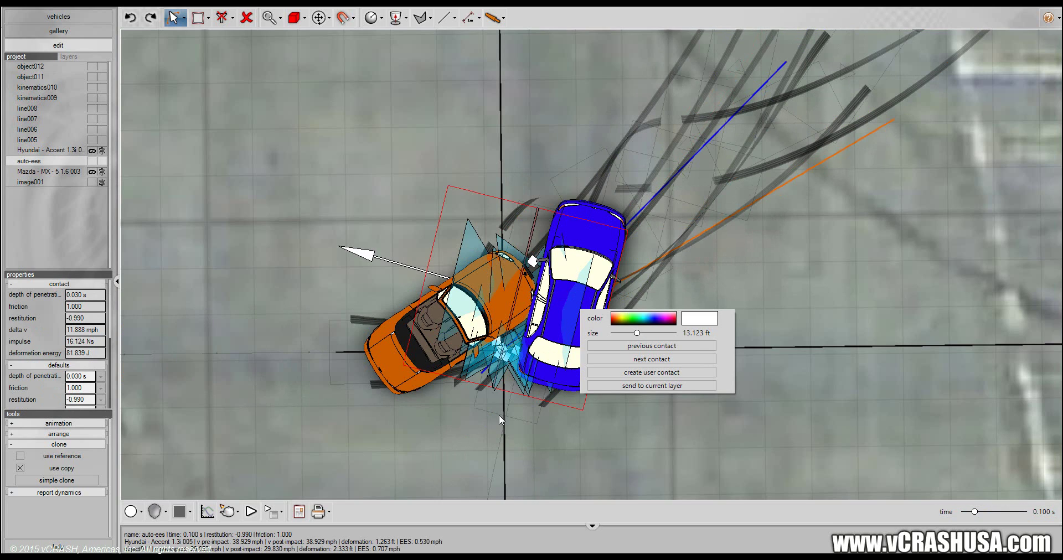
left_click(501, 414)
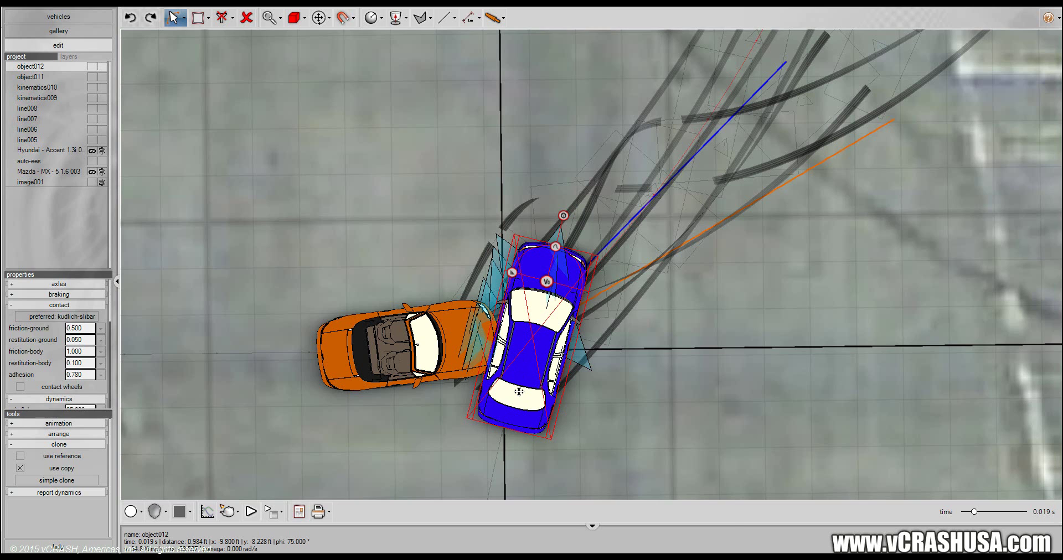
Step: Give the cloned Hyundai a yaw rotation rate (omega-z) of about 3.9 rad/s and scrub the simulation back to before impact
right_click(548, 339)
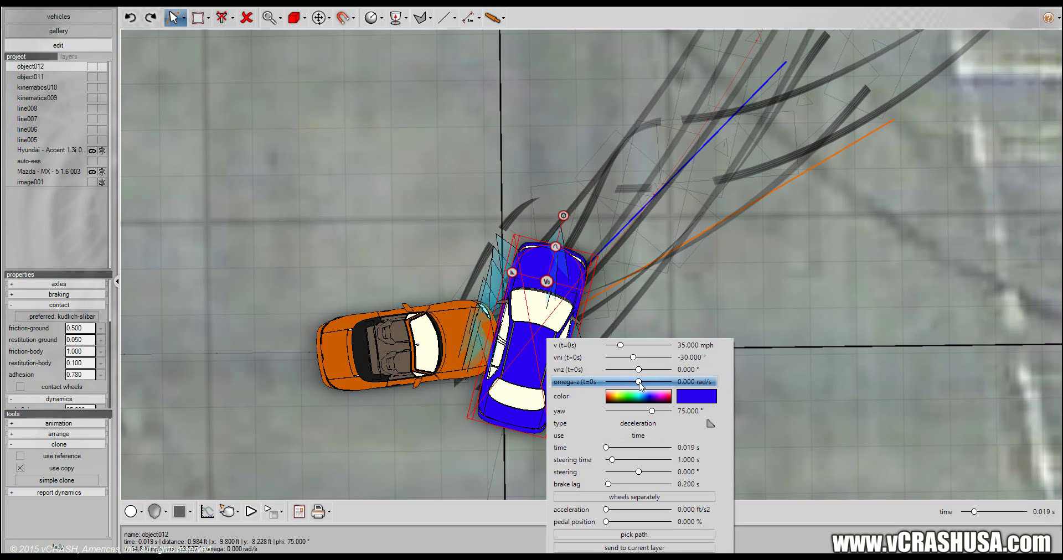
left_click_drag(640, 382, 651, 382)
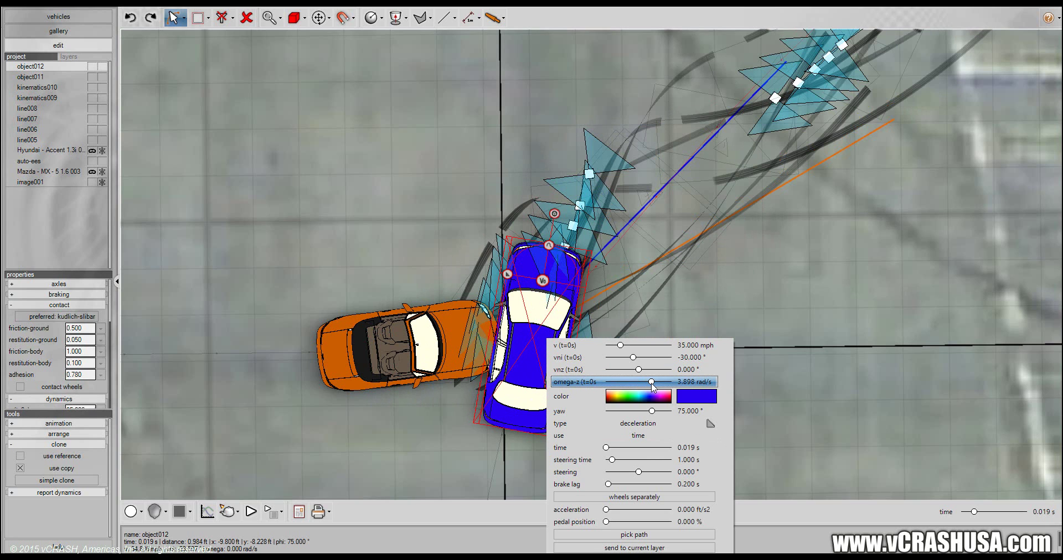
left_click(753, 400)
left_click_drag(752, 392, 604, 401)
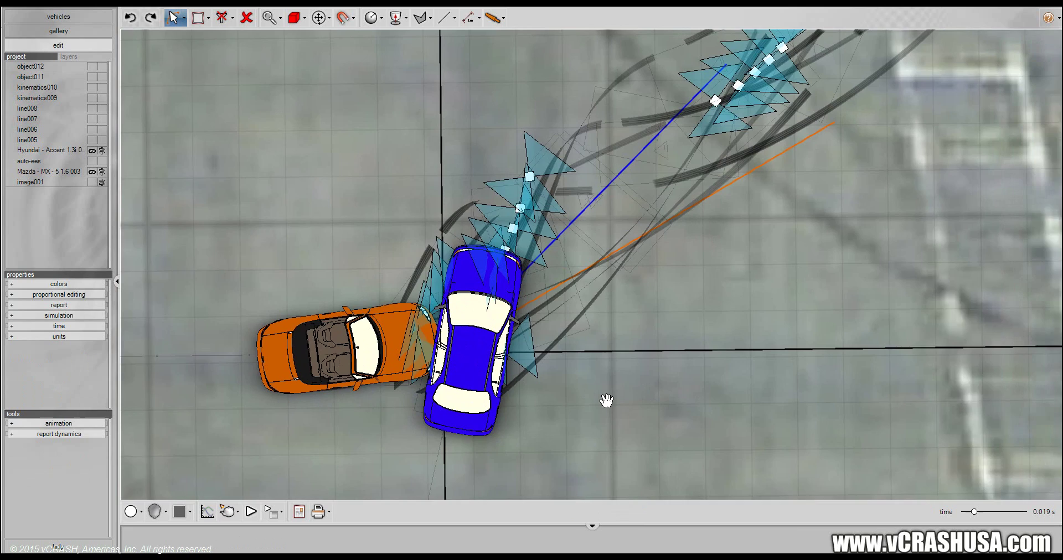
scroll(601, 400, "down", 2)
scroll(600, 399, "down", 1)
scroll(634, 403, "down", 1)
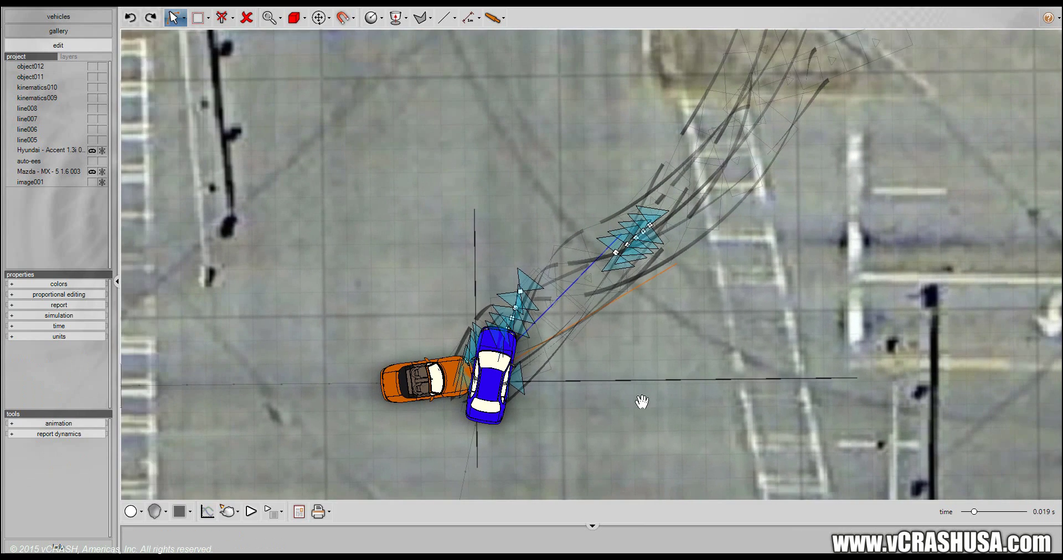
scroll(617, 399, "up", 1)
scroll(617, 399, "down", 1)
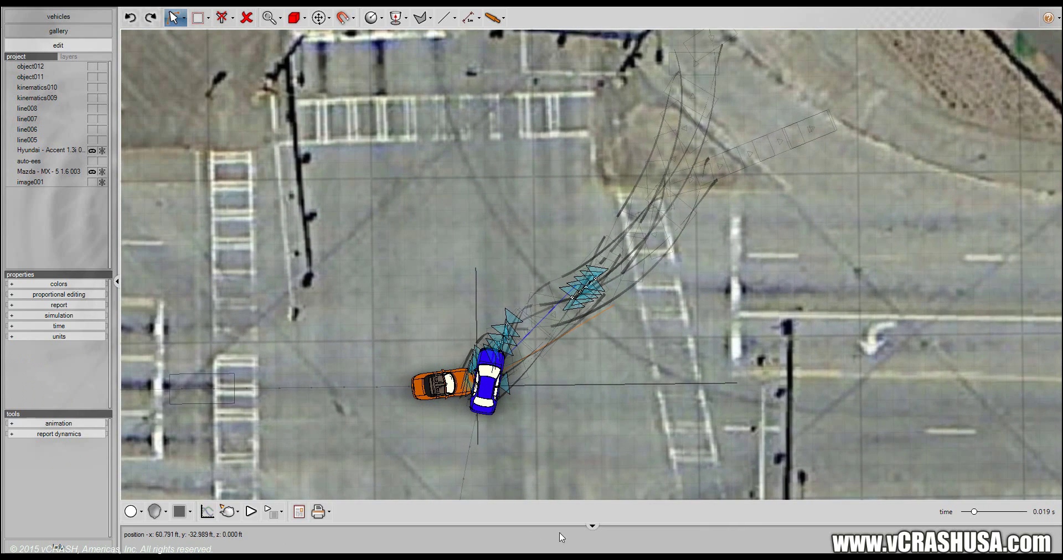
mouse_move(974, 512)
left_mouse_down()
mouse_move(999, 512)
mouse_move(969, 515)
left_mouse_up()
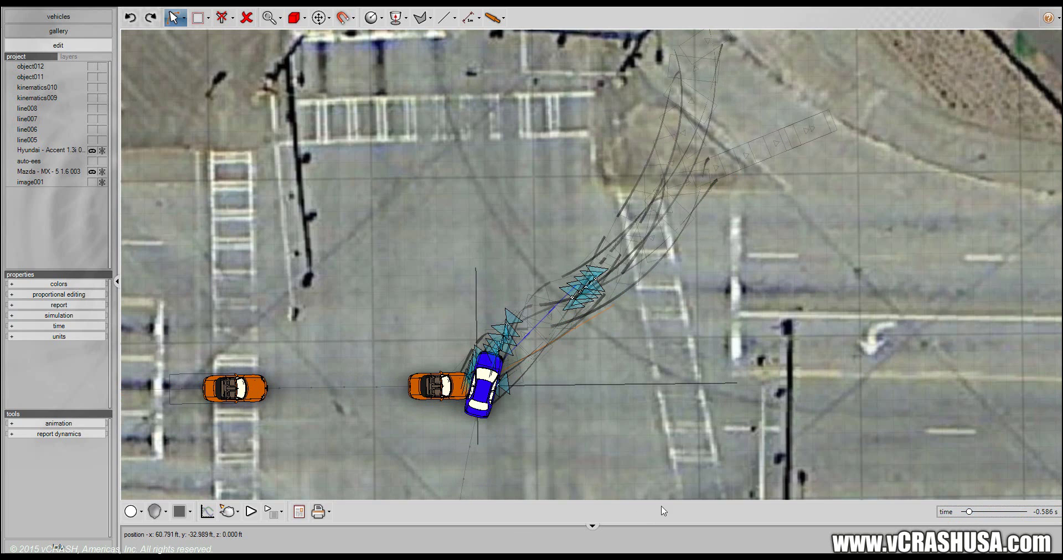
Step: Apply braking to the cloned Mazda and the cloned Hyundai with their on-vehicle control handles to shorten both post-impact paths
left_click(435, 393)
right_click(435, 393)
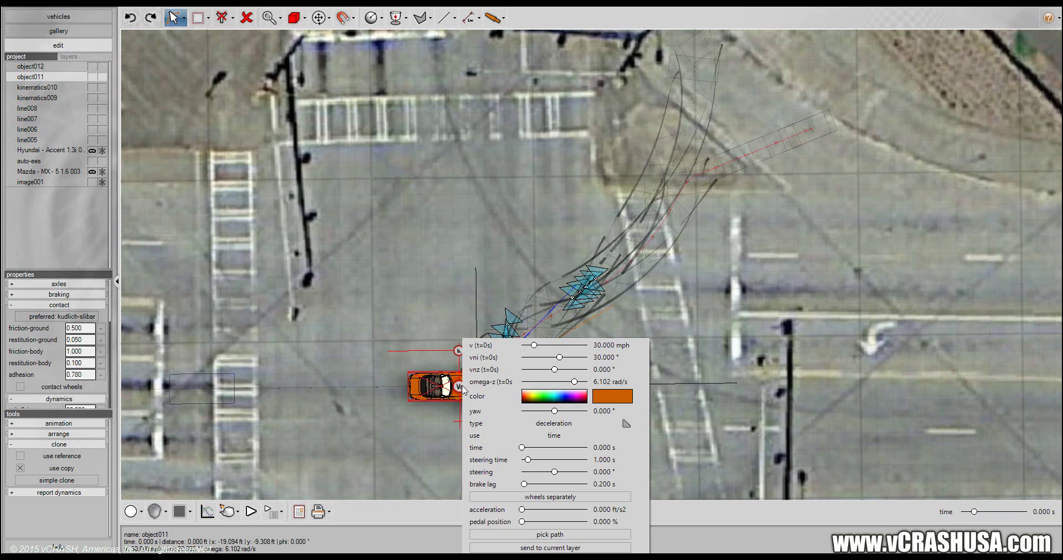
left_click(637, 317)
left_click(487, 367)
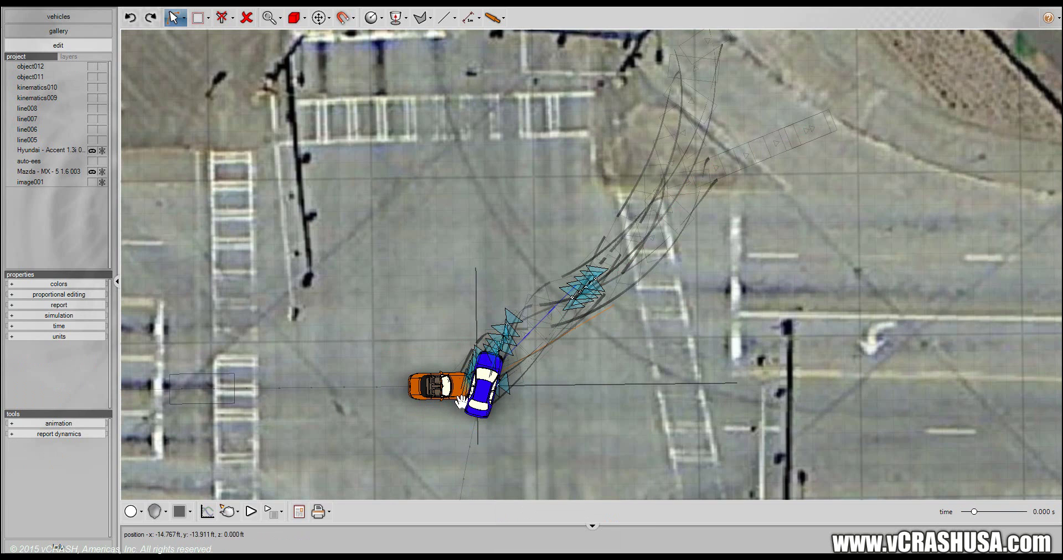
left_click(452, 384)
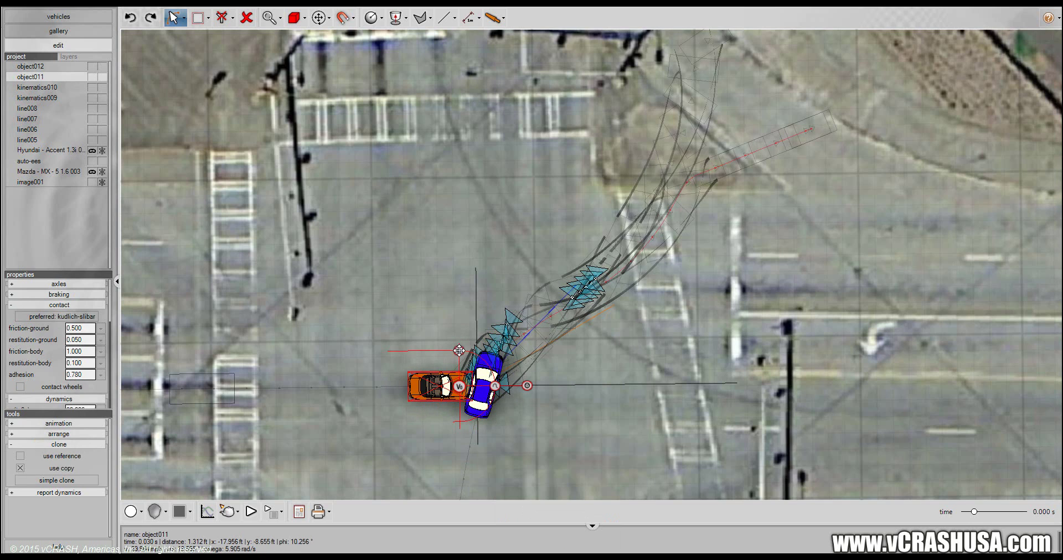
left_click_drag(458, 351, 428, 351)
left_click(474, 412)
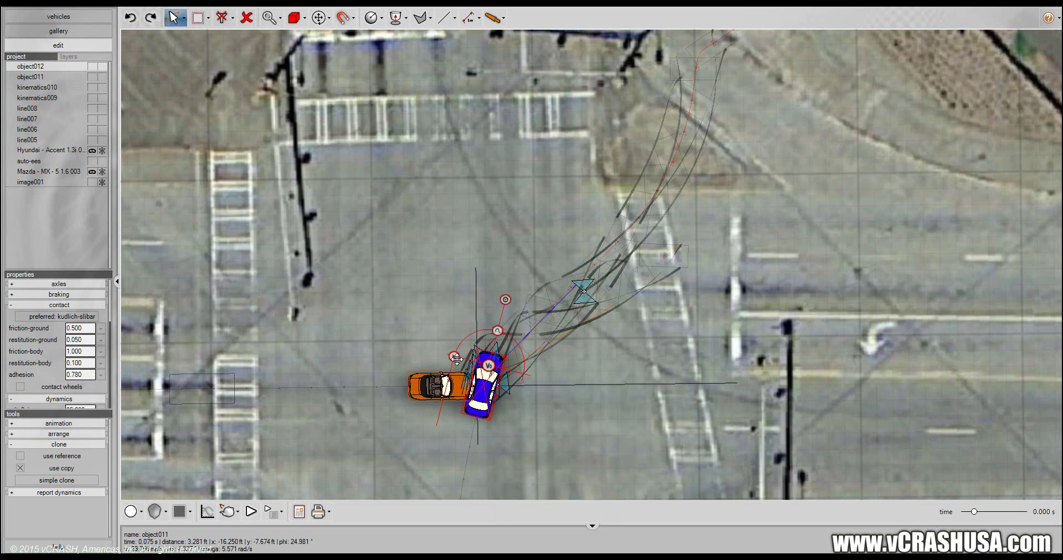
left_click_drag(454, 357, 449, 369)
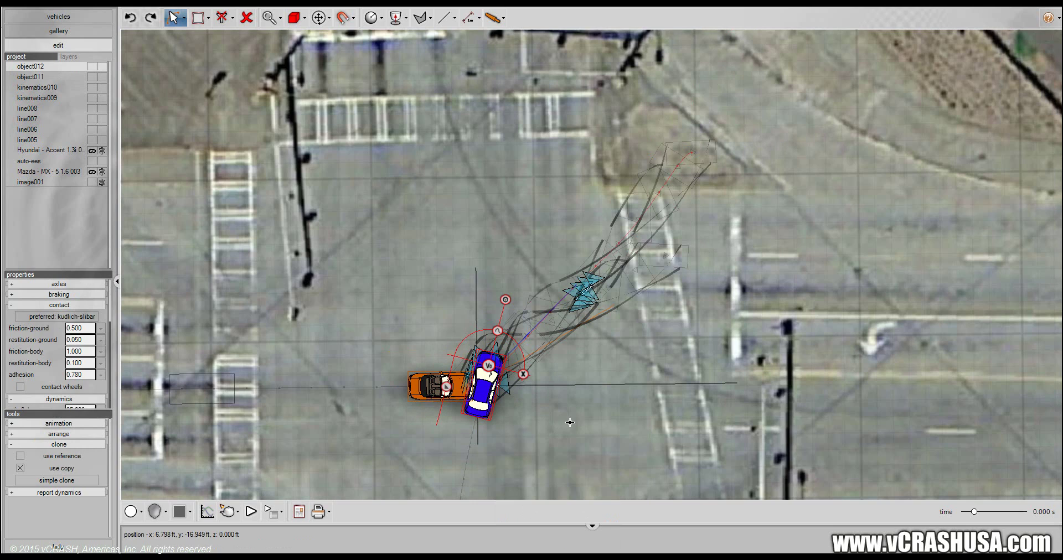
left_click(567, 420)
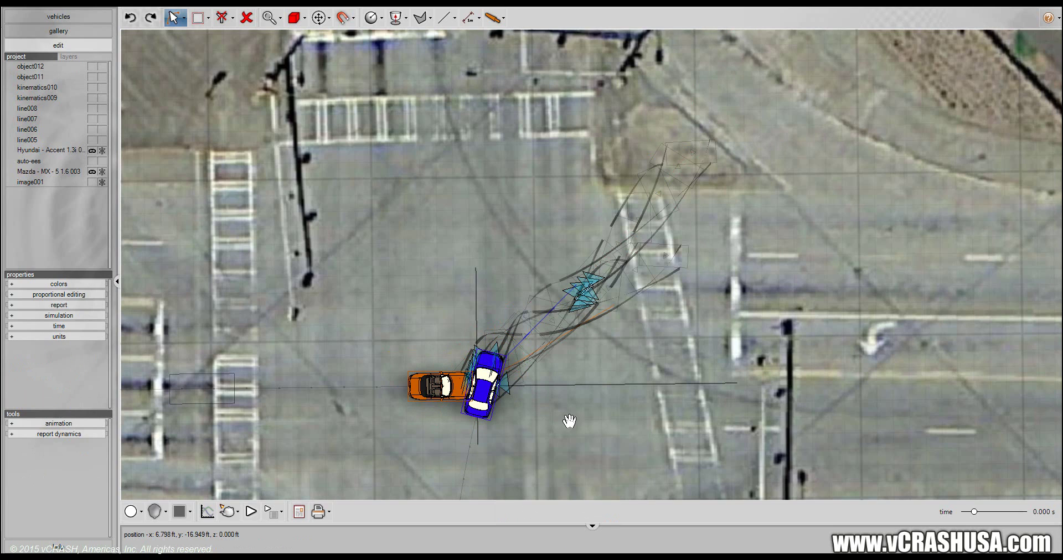
Step: Play the collision simulation and watch where the vehicles travel near the corner traffic island
left_click(250, 511)
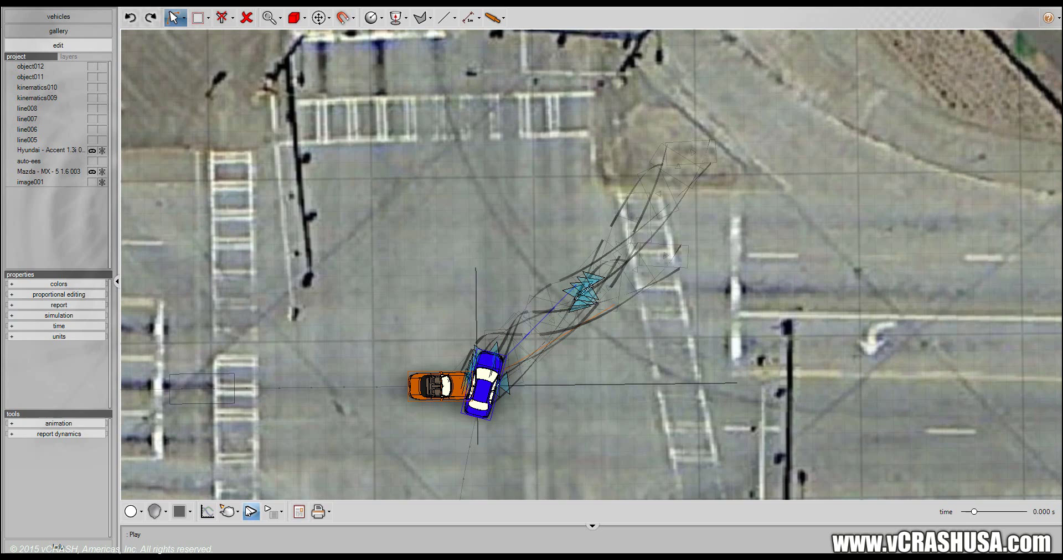
left_click(251, 512)
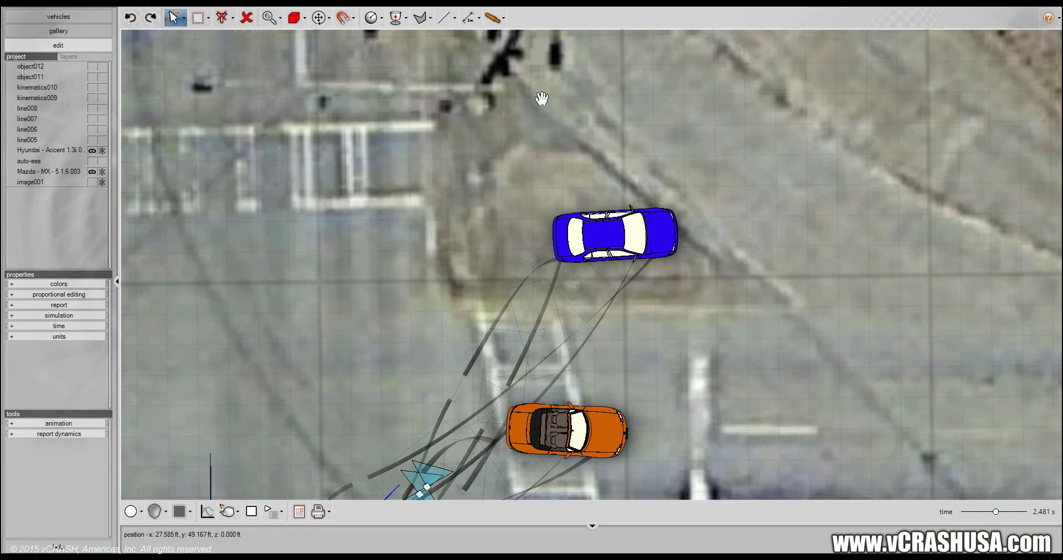
left_click_drag(444, 199, 408, 273)
scroll(442, 275, "up", 1)
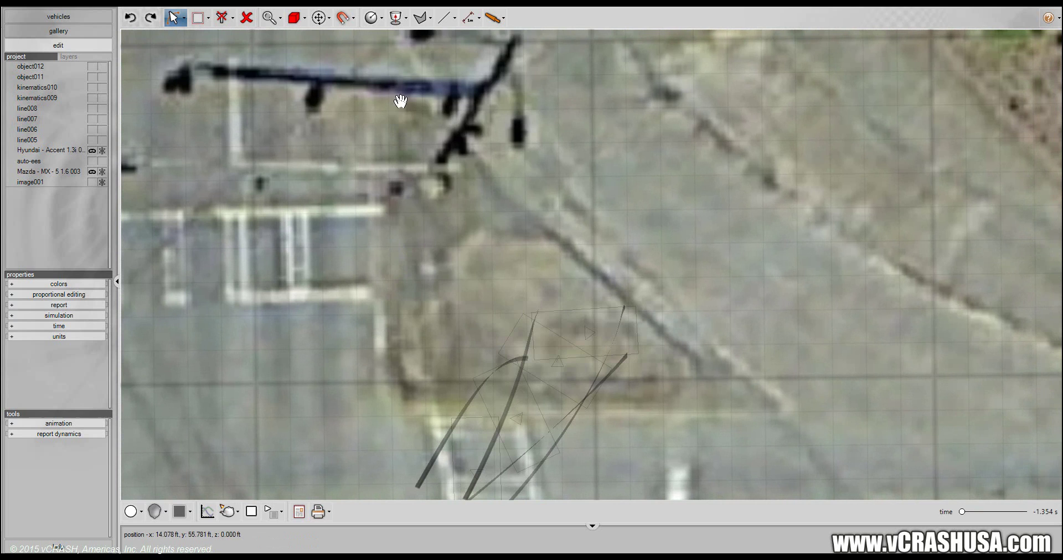
Step: Draw a filled polyline tracing the roughly triangular corner traffic island that the Hyundai's post-impact path crosses
left_click(430, 17)
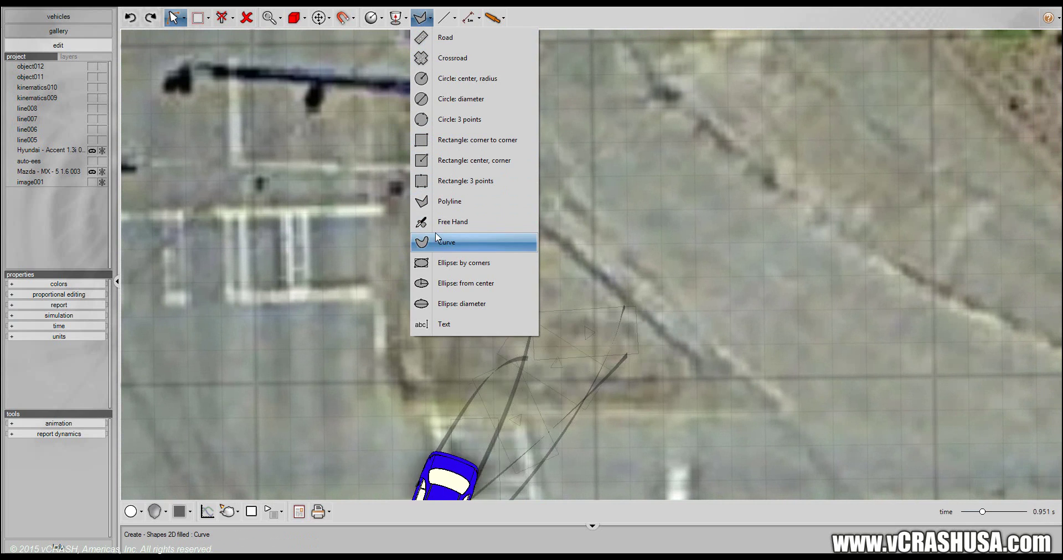
left_click(437, 202)
left_click(406, 377)
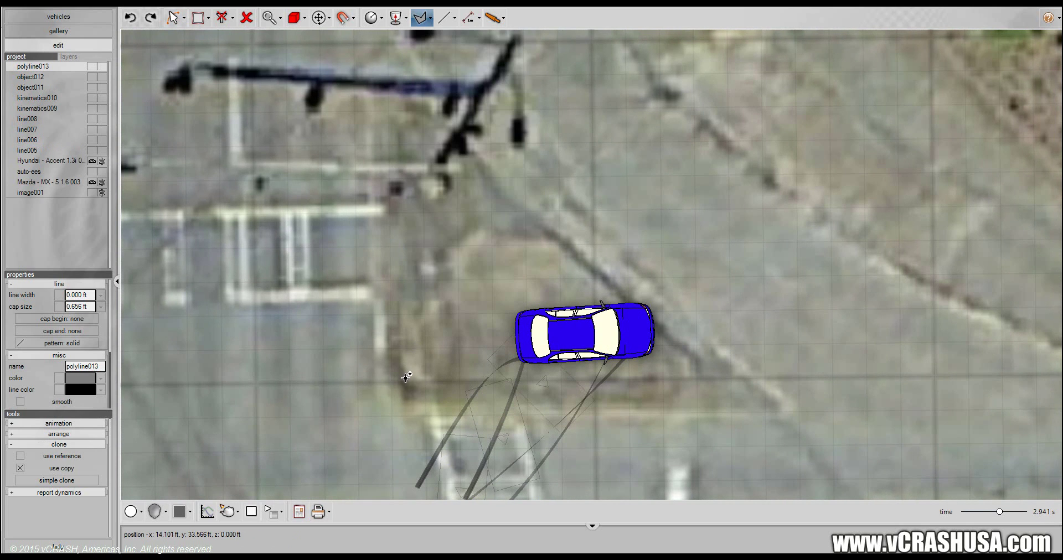
left_click(705, 389)
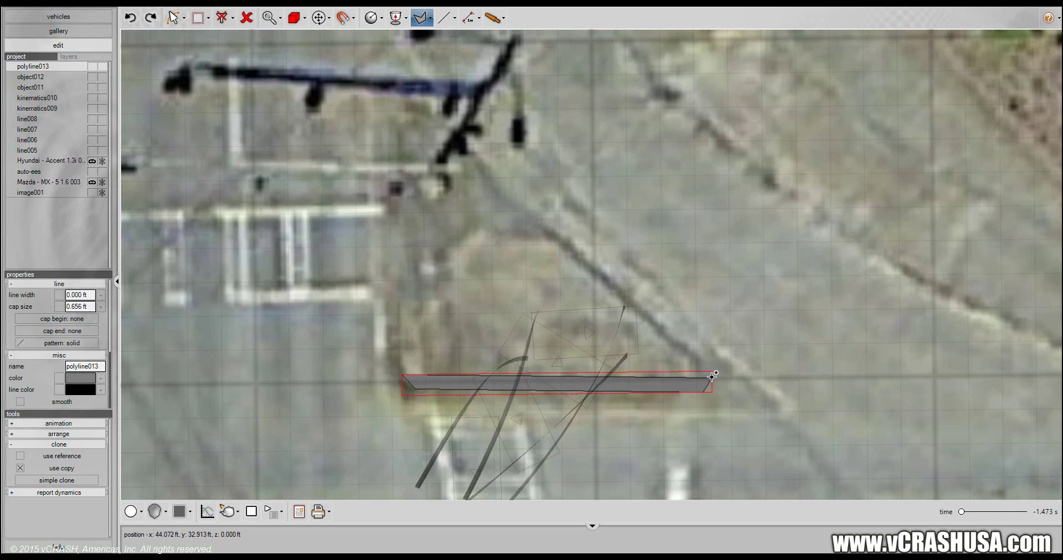
left_click(564, 239)
left_click(504, 177)
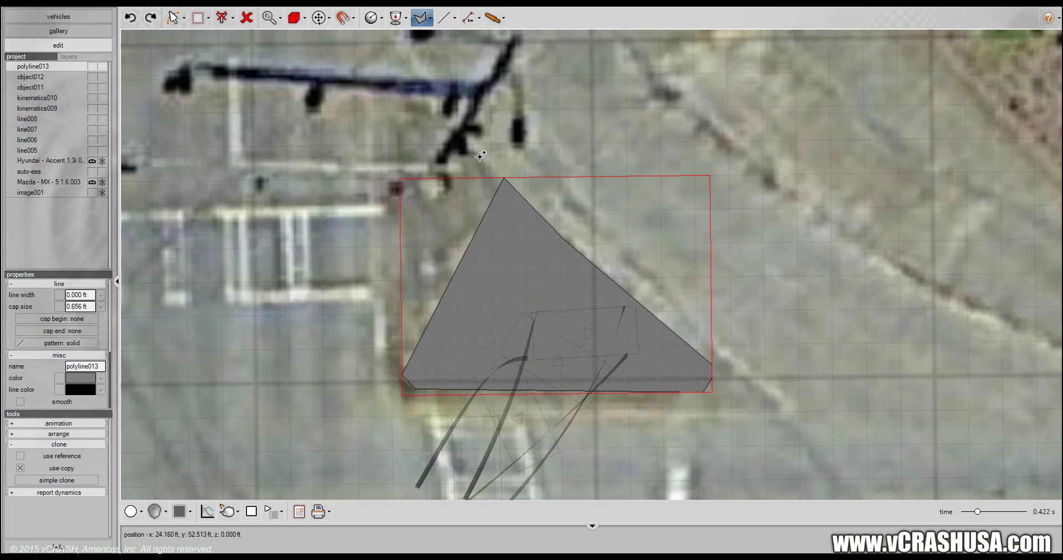
left_click(444, 101)
left_click(415, 51)
left_click(398, 49)
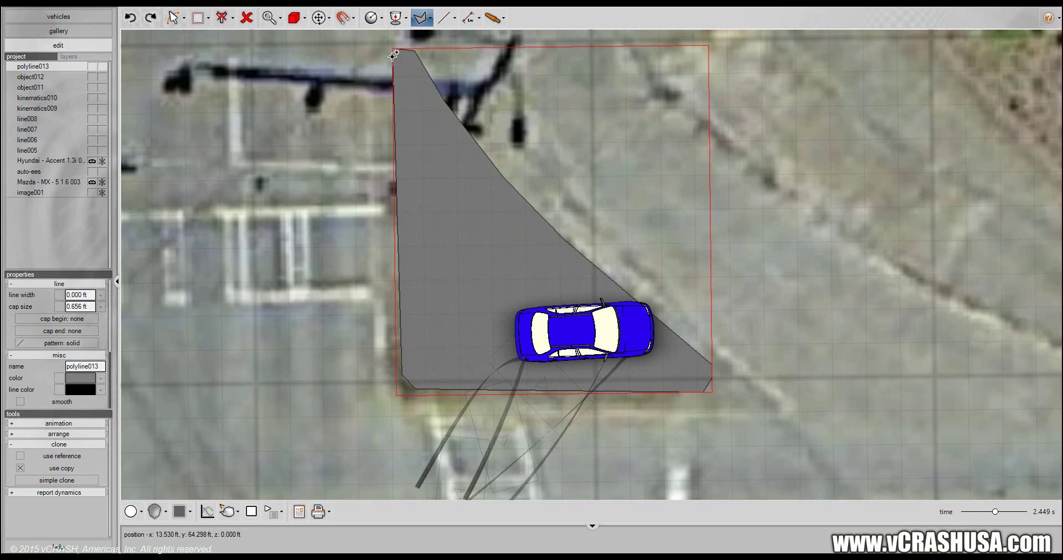
left_click(392, 57)
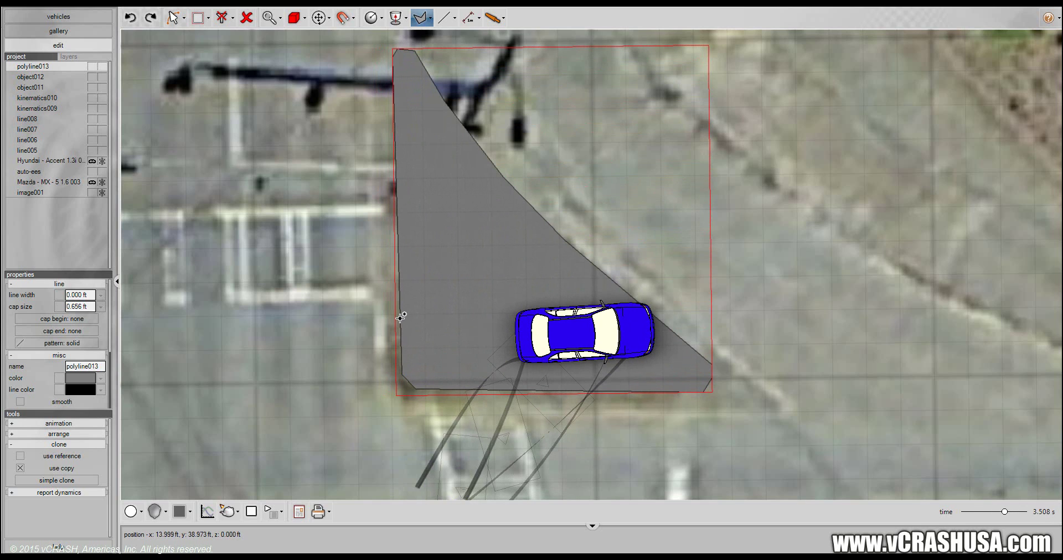
Step: Change the island polygon's fill color to white and make it semi-transparent
left_click(100, 380)
left_click(105, 526)
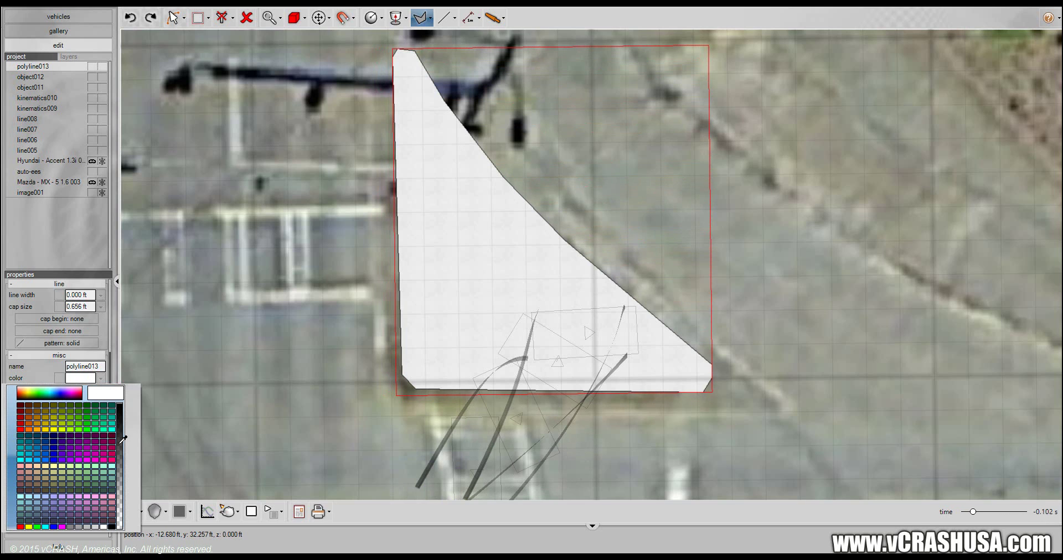
left_click_drag(120, 444, 124, 489)
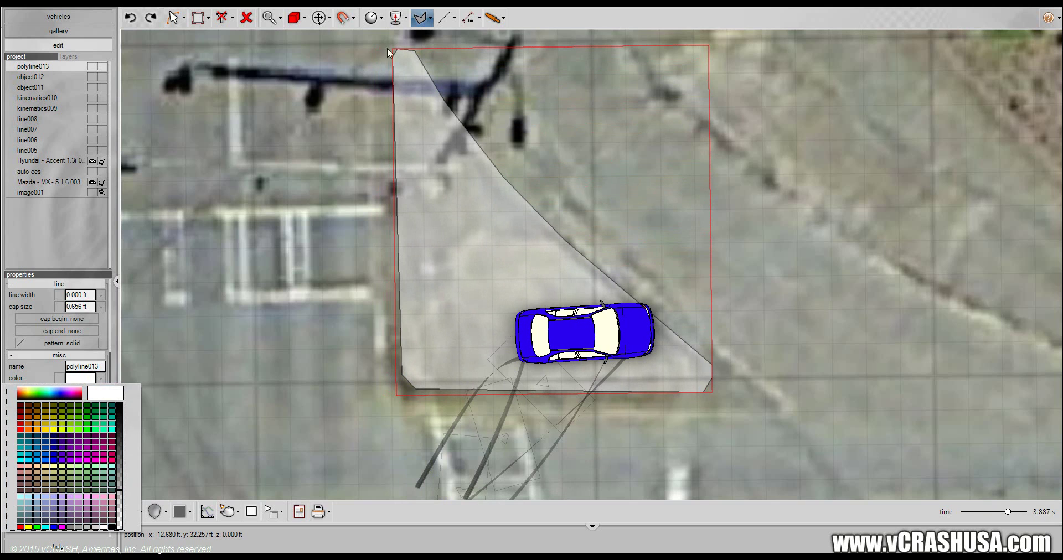
Step: Switch the scene to the perspective 3D view and activate the Pan tool
left_click(474, 19)
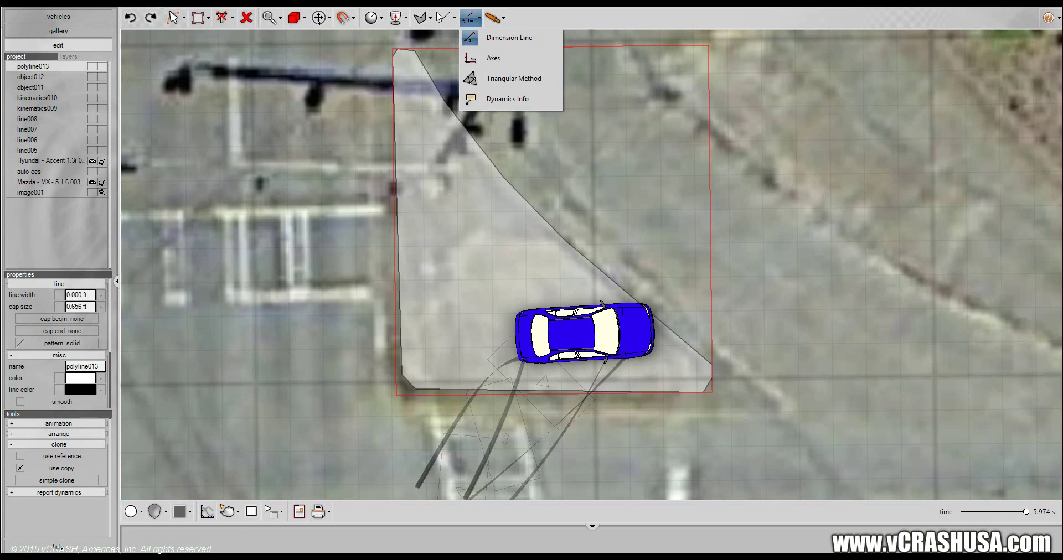
left_click(493, 35)
left_click(158, 511)
left_click(190, 368)
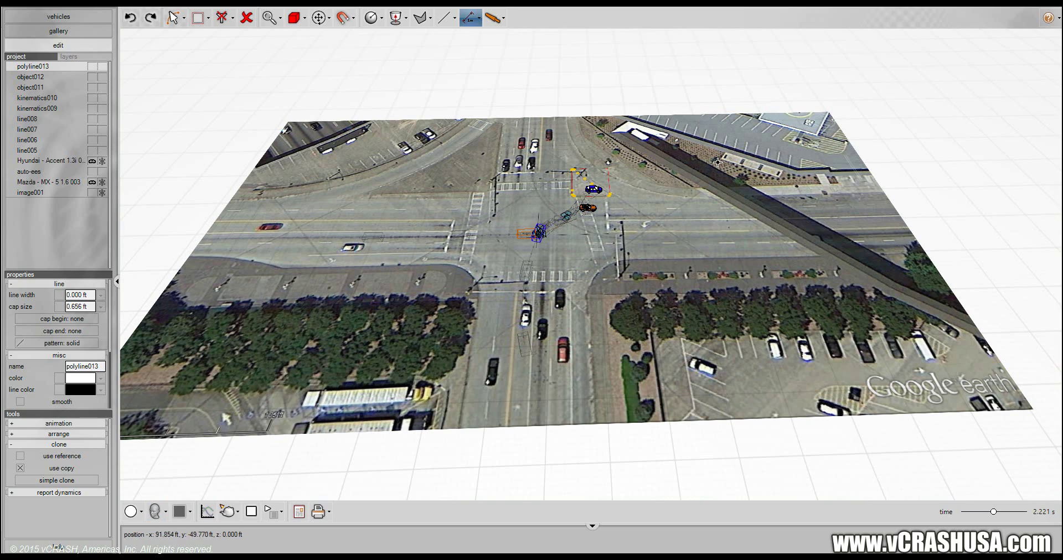
left_click(184, 18)
left_click(194, 78)
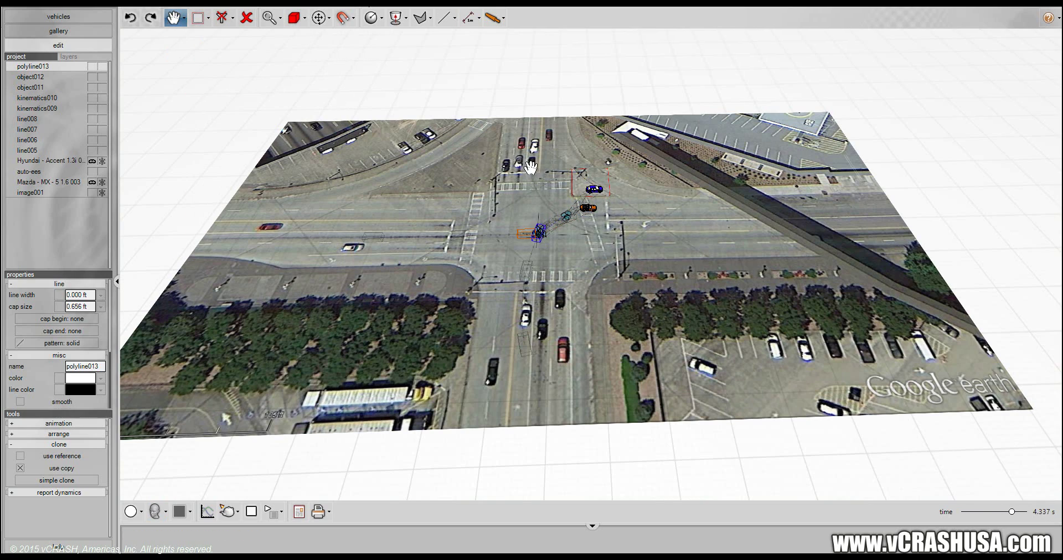
Step: Examine the corner island polygon and the vehicles' post-impact motion around it up close in 3D
scroll(571, 185, "up", 10)
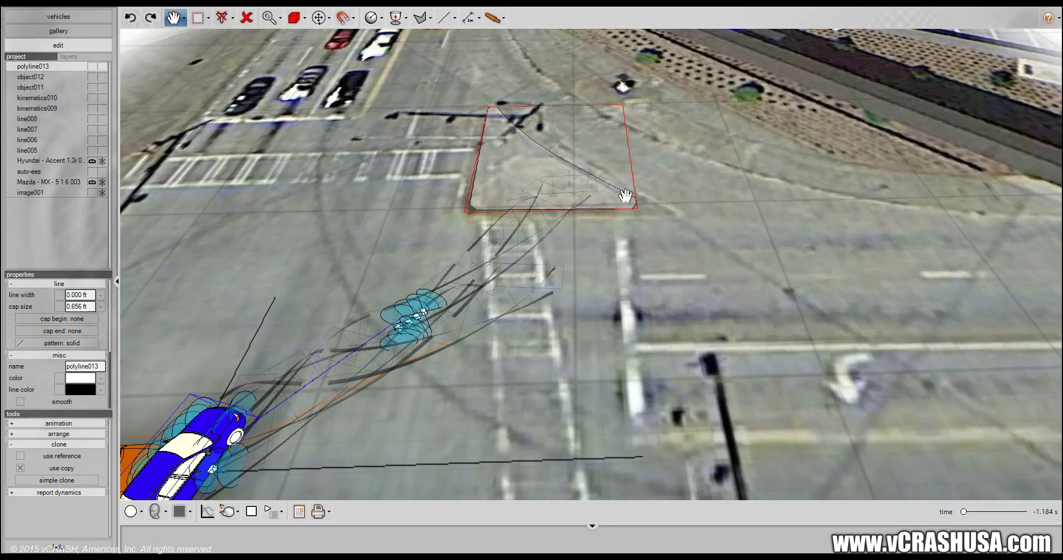
scroll(625, 196, "up", 6)
right_click_drag(554, 265, 503, 296)
left_click_drag(502, 296, 468, 449)
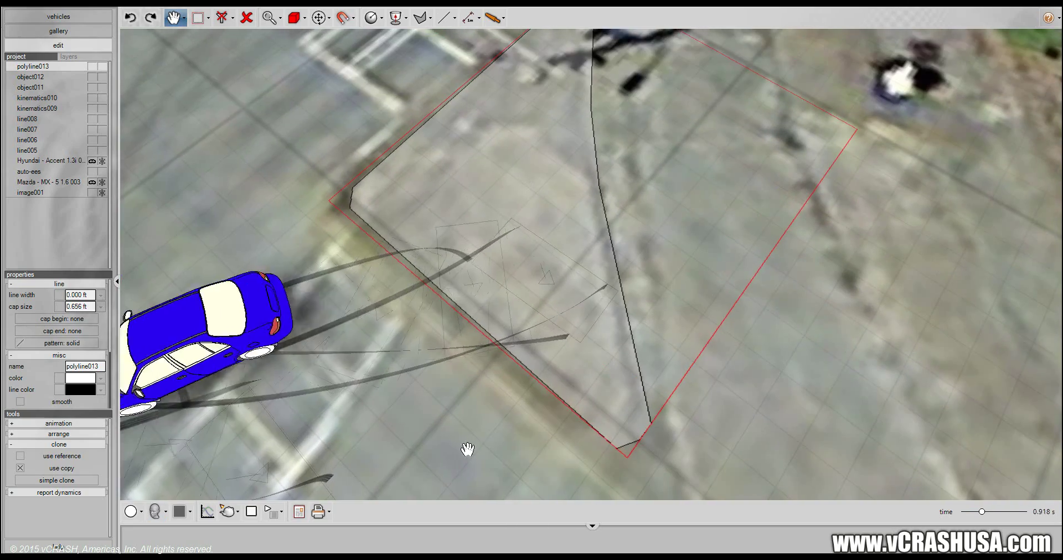
scroll(480, 407, "down", 2)
right_click_drag(484, 397, 557, 387)
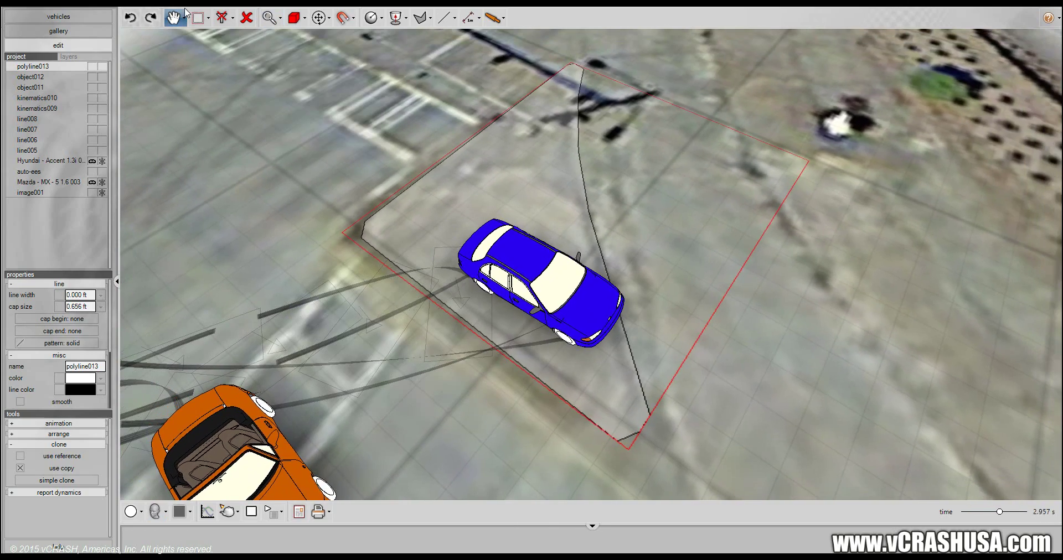
left_click(184, 18)
left_click(222, 38)
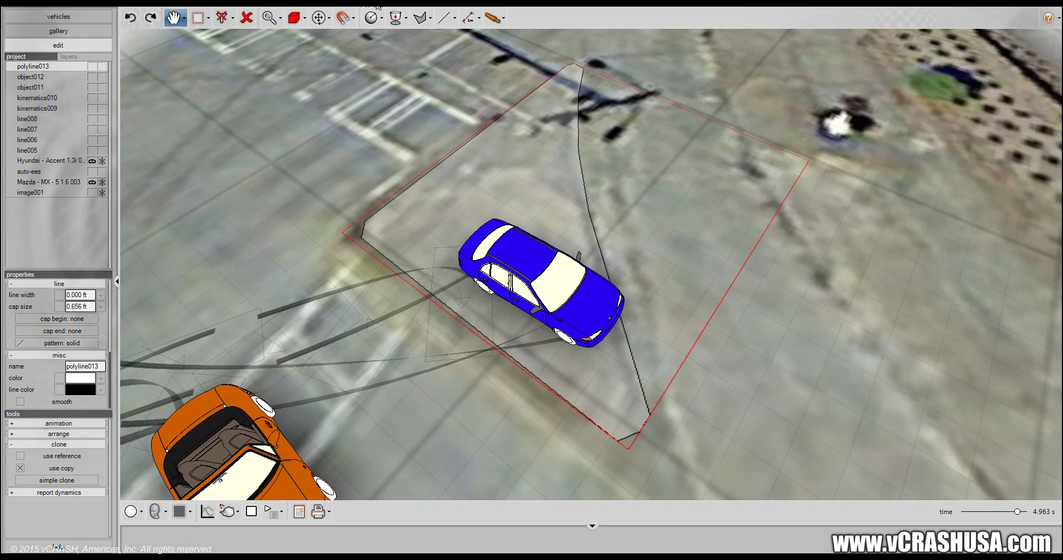
Step: Create an extrusion from the corner traffic island polygon and set its height to 0.500 ft
left_click(184, 18)
left_click(189, 37)
mouse_move(449, 23)
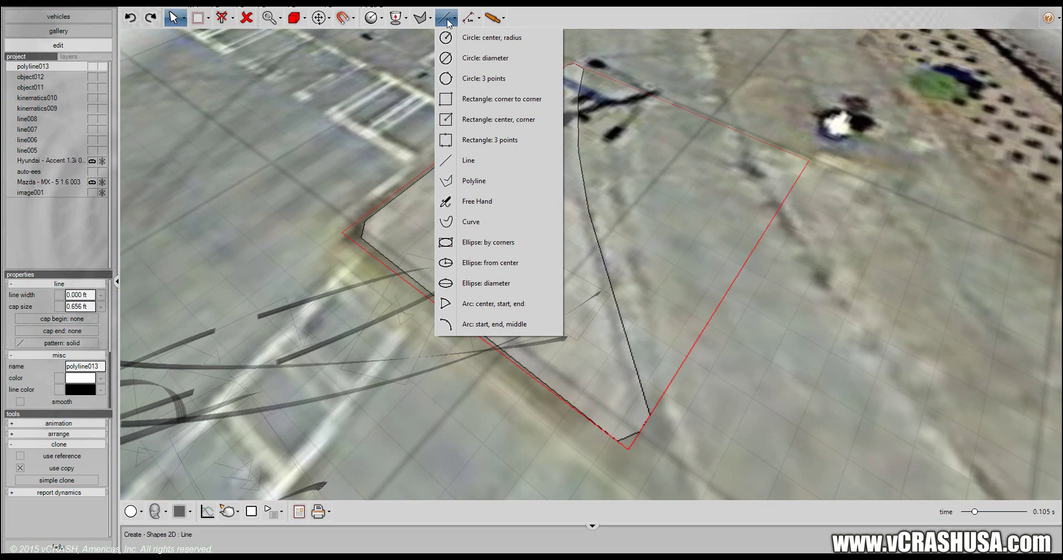
left_click(408, 20)
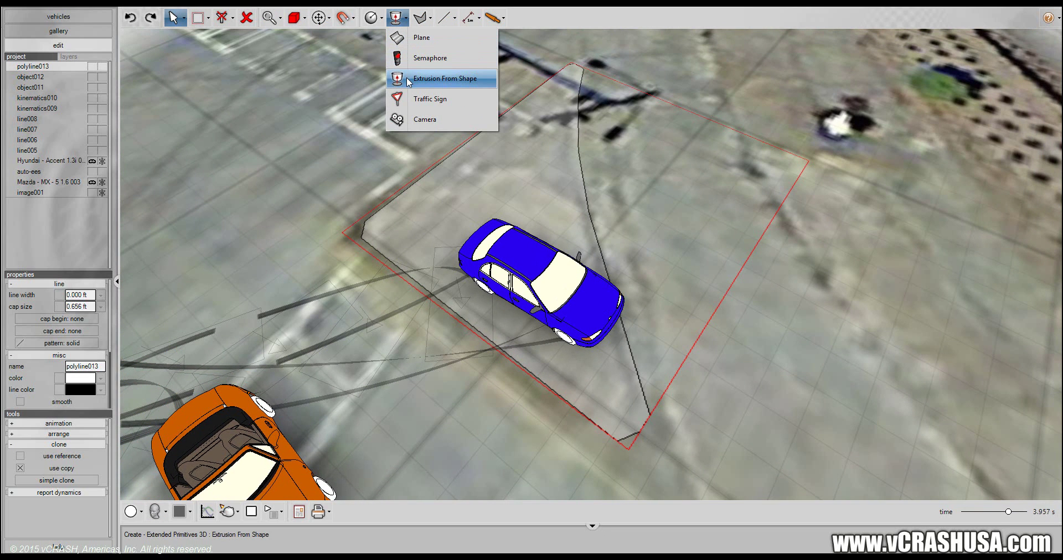
left_click(445, 80)
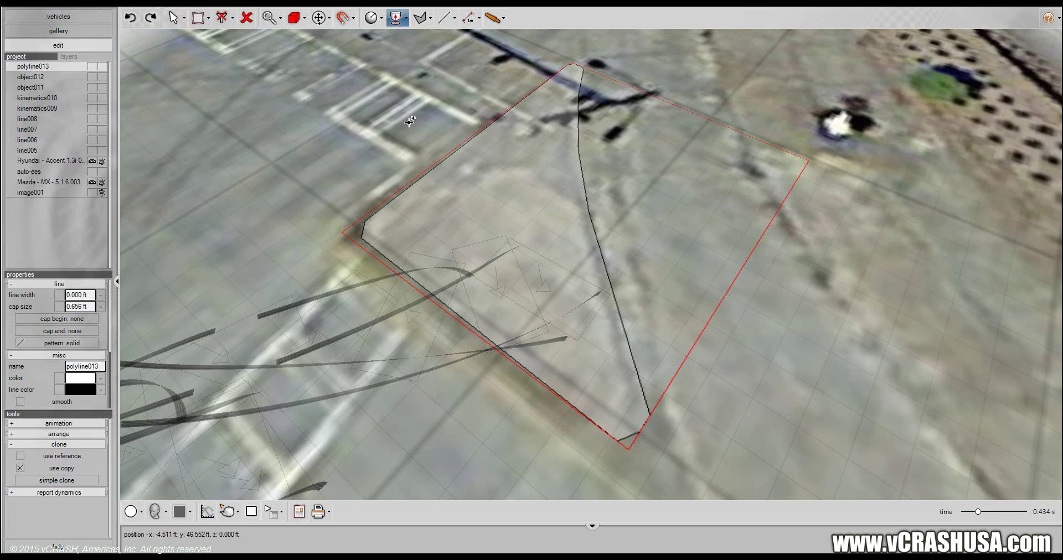
left_click(450, 169)
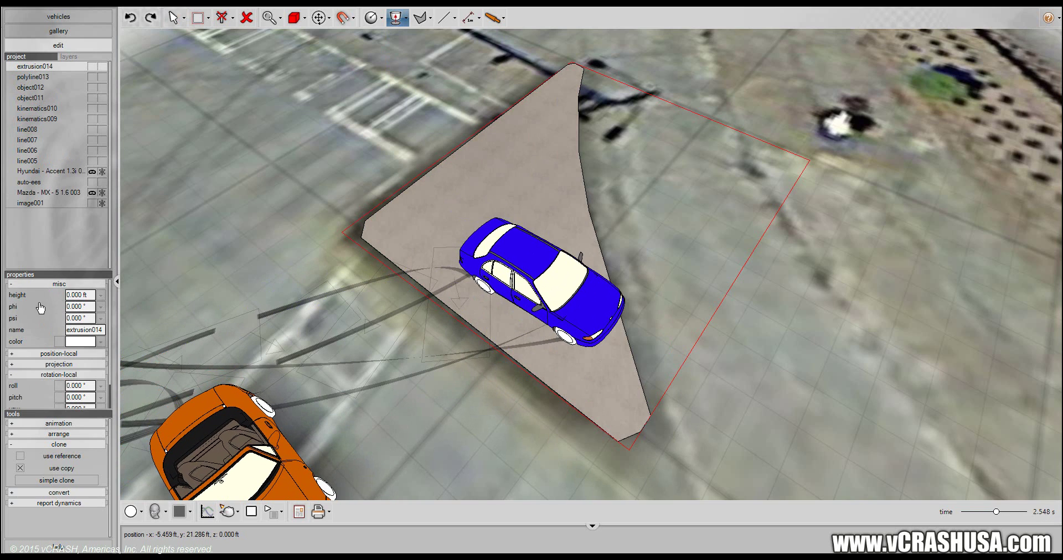
left_click(78, 294)
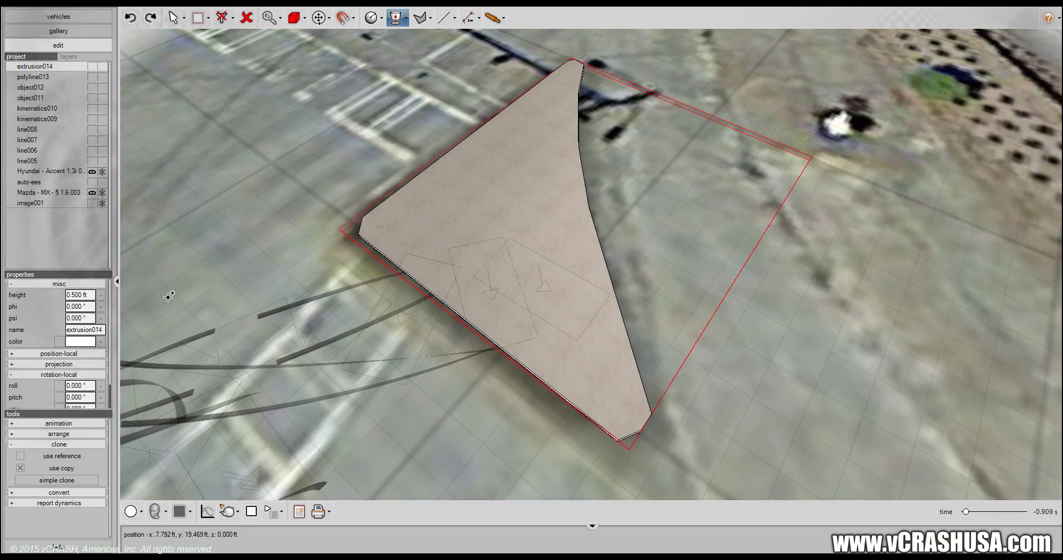
Step: Examine the extruded island and the Hyundai crossing its curb from low 3D viewpoints
left_click(208, 17)
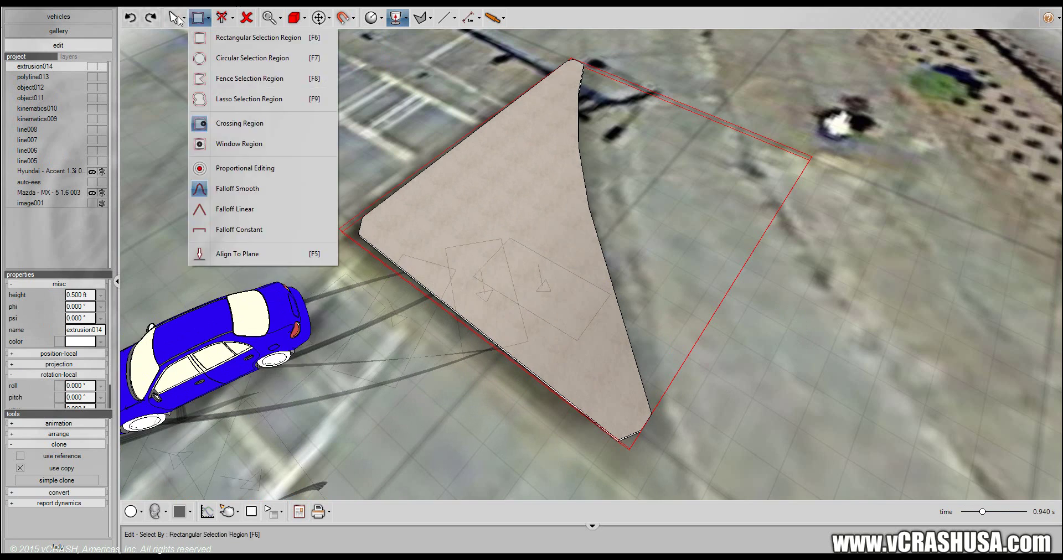
left_click(184, 18)
left_click(198, 78)
right_click_drag(486, 408, 462, 330)
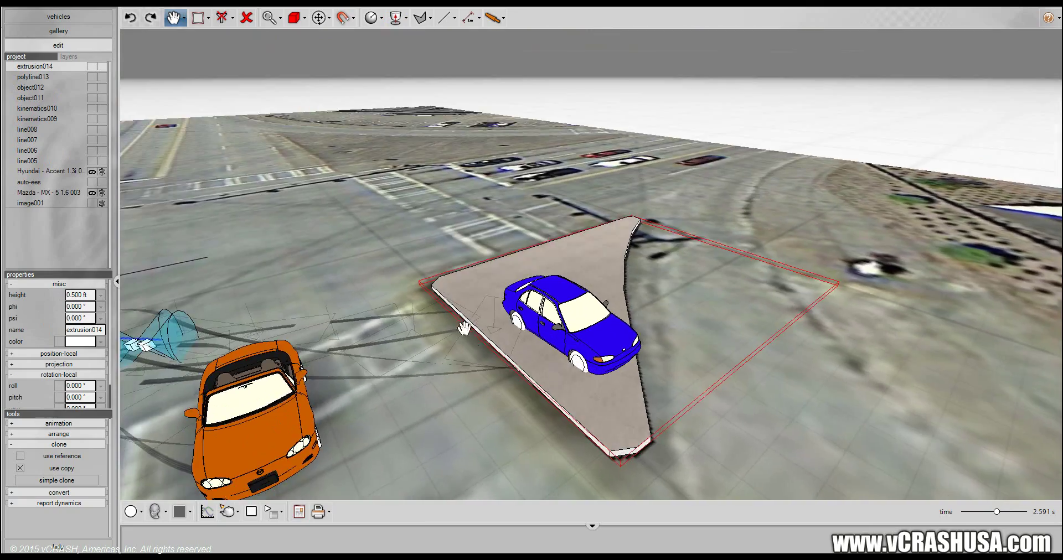
scroll(498, 367, "up", 5)
right_click_drag(519, 407, 516, 368)
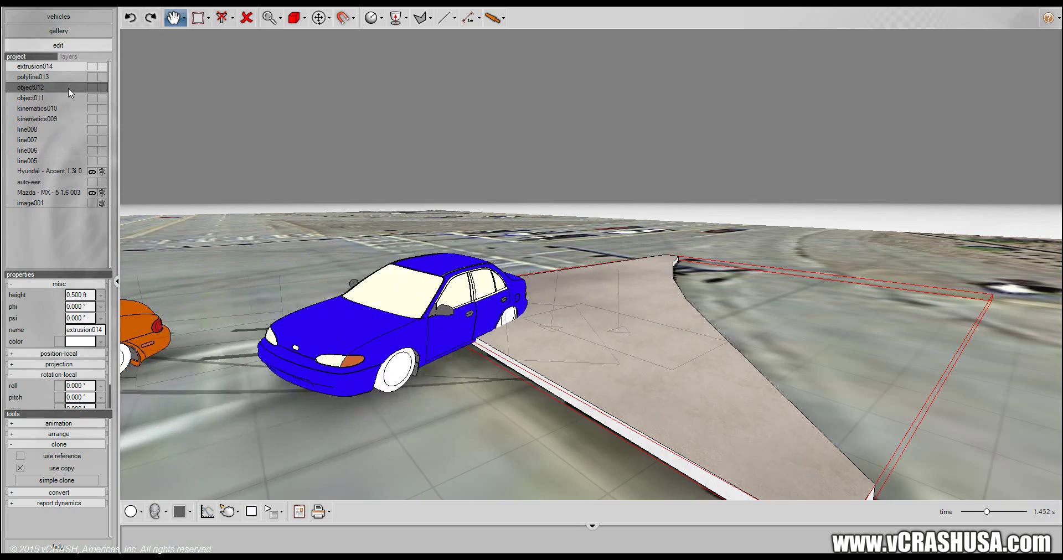
right_click_drag(603, 480, 681, 28)
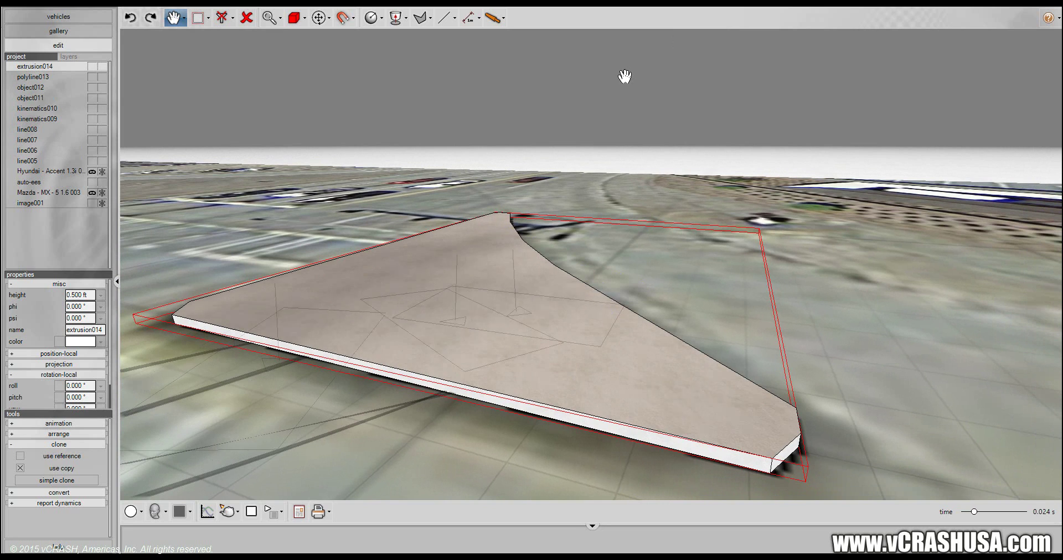
left_click_drag(613, 379, 602, 386)
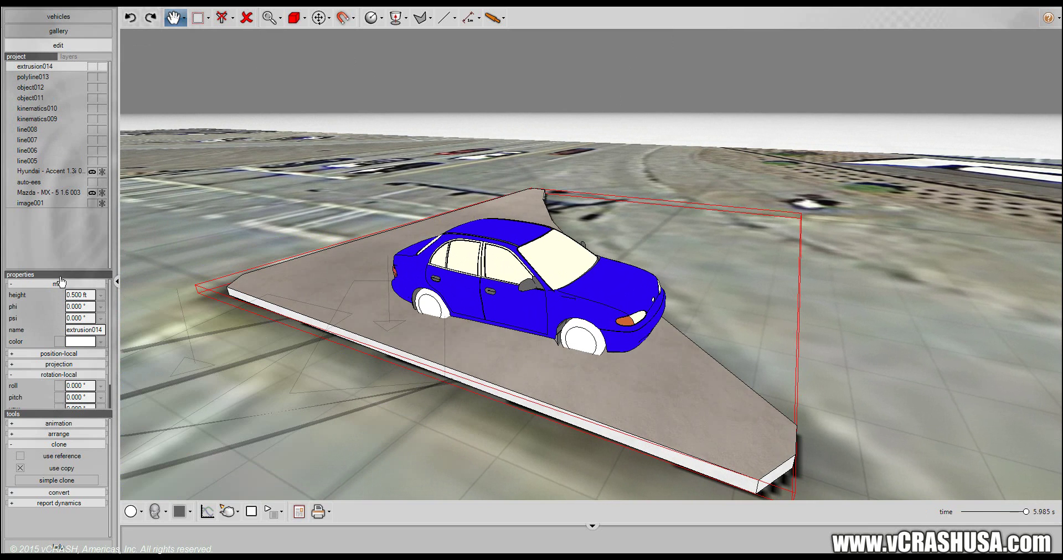
Step: Make the island extrusion an unyielding terrain object for the physics simulation
left_click_drag(60, 276, 64, 216)
left_click_drag(43, 232, 42, 294)
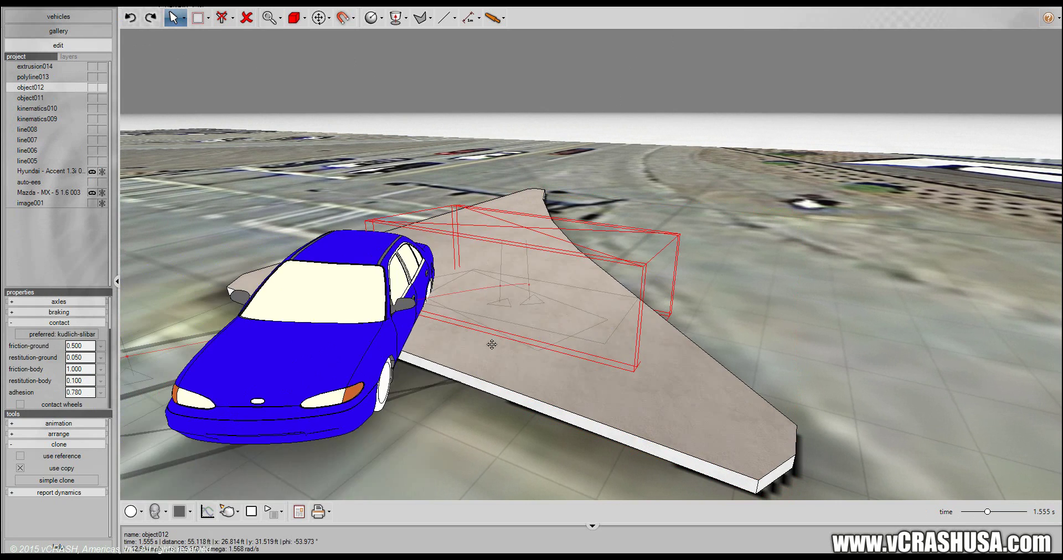
left_click(729, 422)
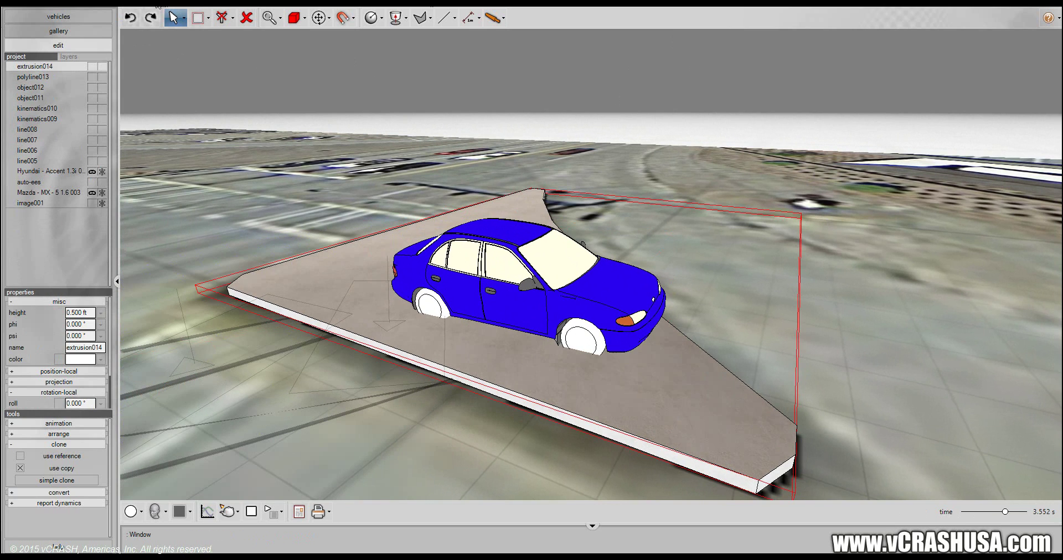
left_click(156, 2)
mouse_move(126, 2)
mouse_move(130, 74)
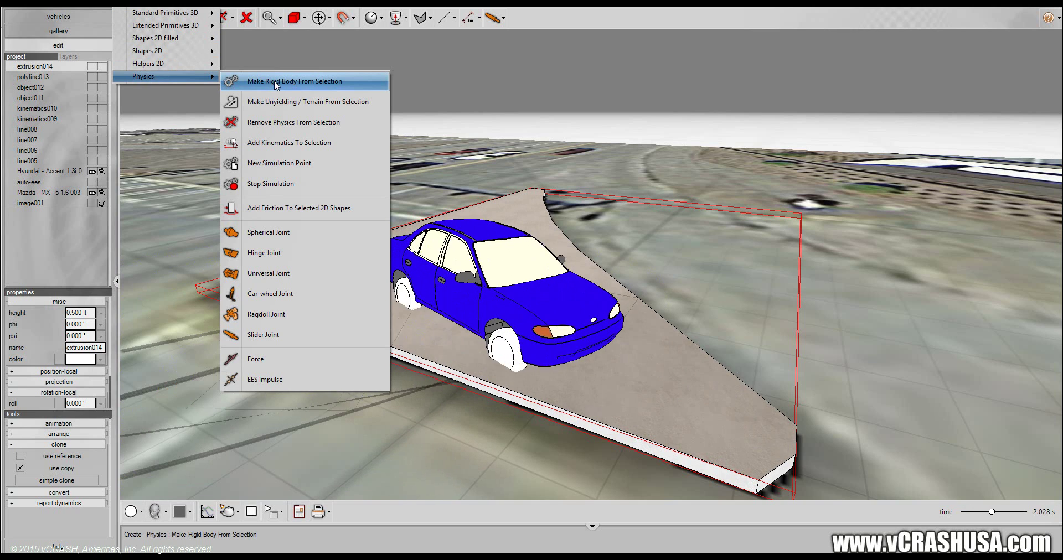
left_click(305, 106)
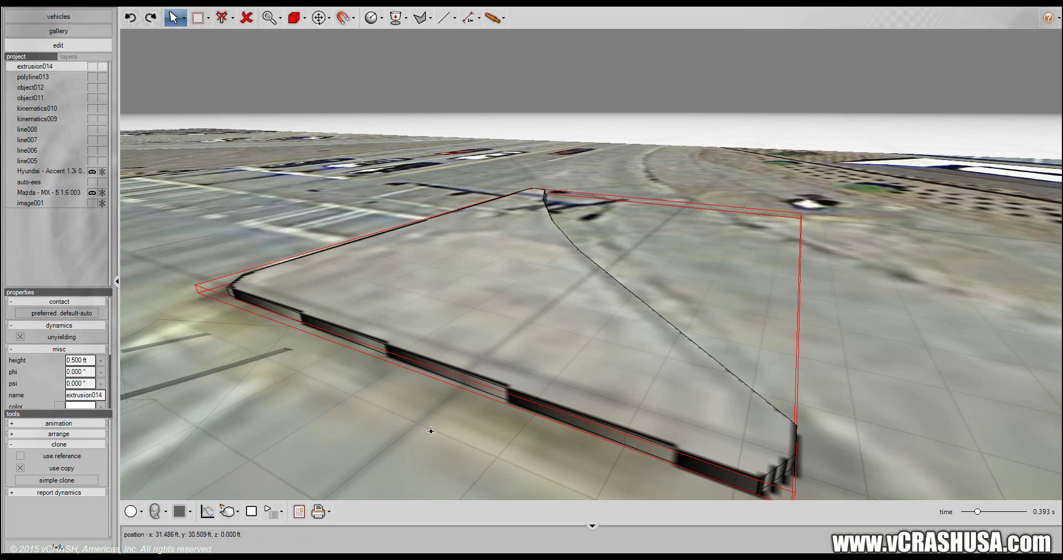
Step: Try island extrusion heights of 0.300 ft and 0.200 ft at 1.250 s, and play the simulation
middle_click_drag(437, 442, 356, 465)
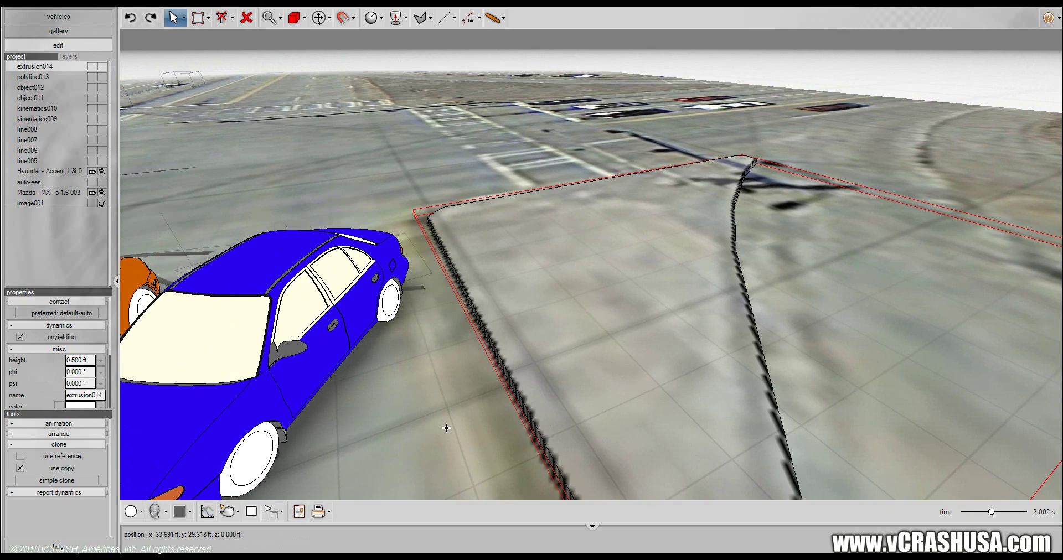
middle_click_drag(422, 412, 356, 368)
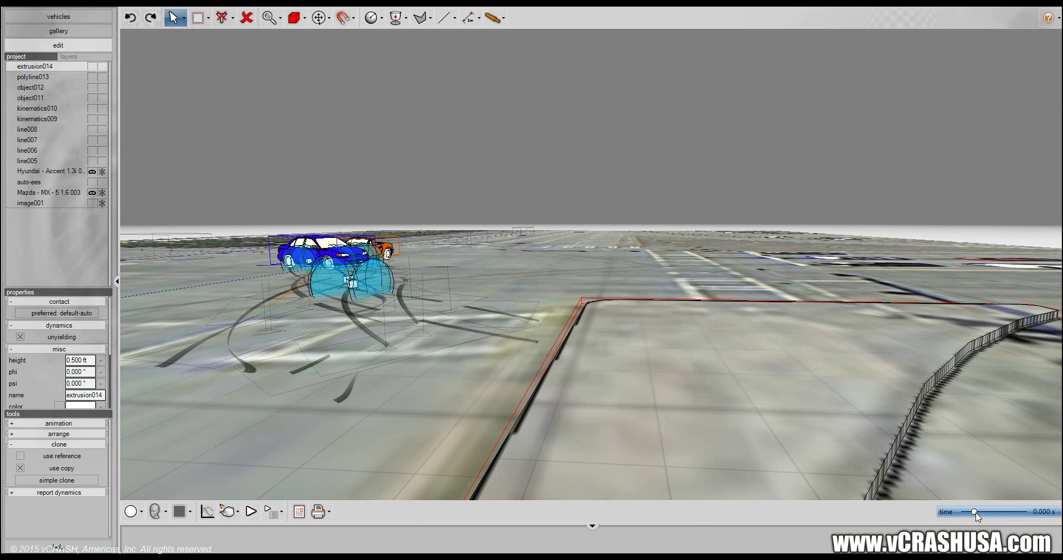
left_click_drag(977, 516, 986, 516)
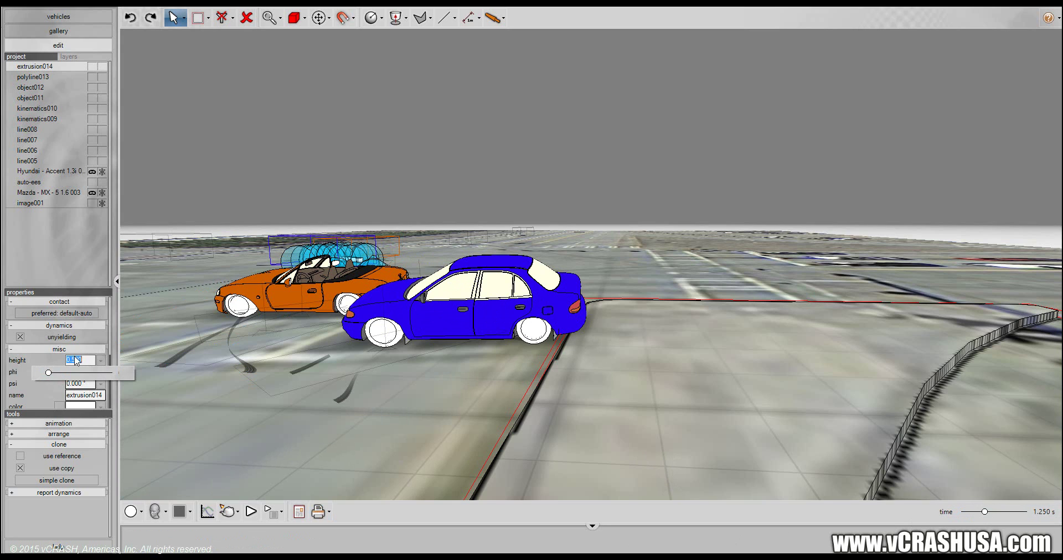
key("Return")
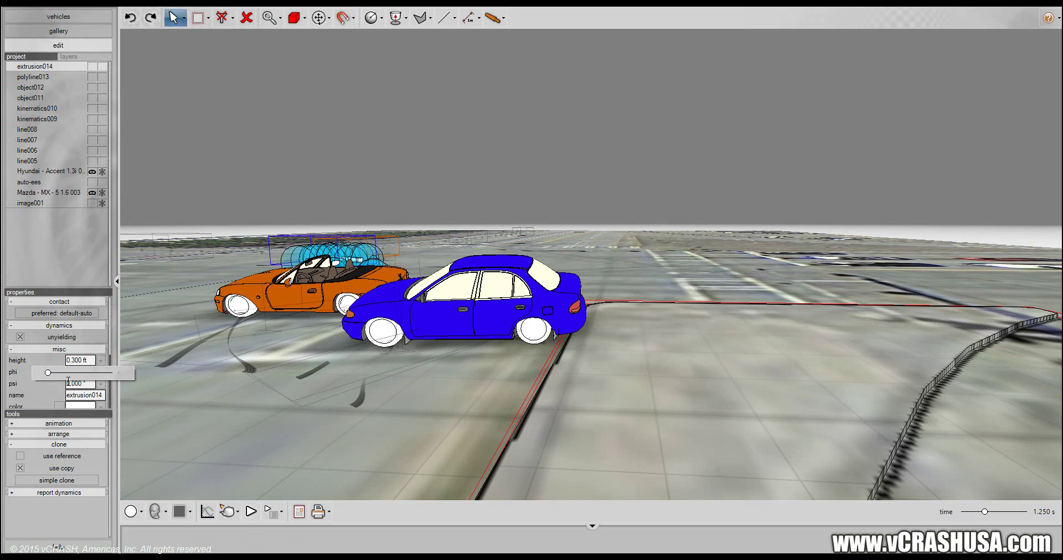
key("Return")
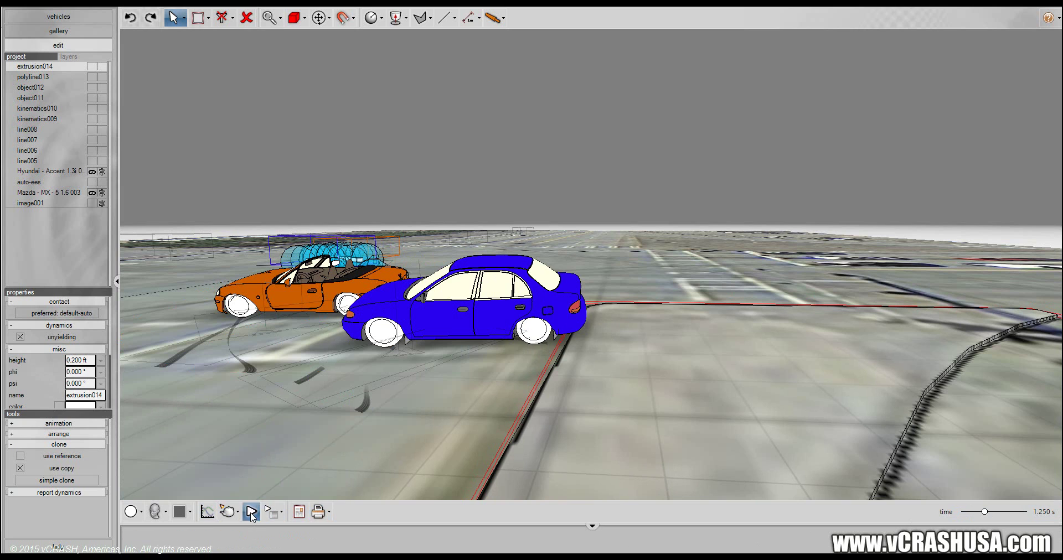
left_click(251, 511)
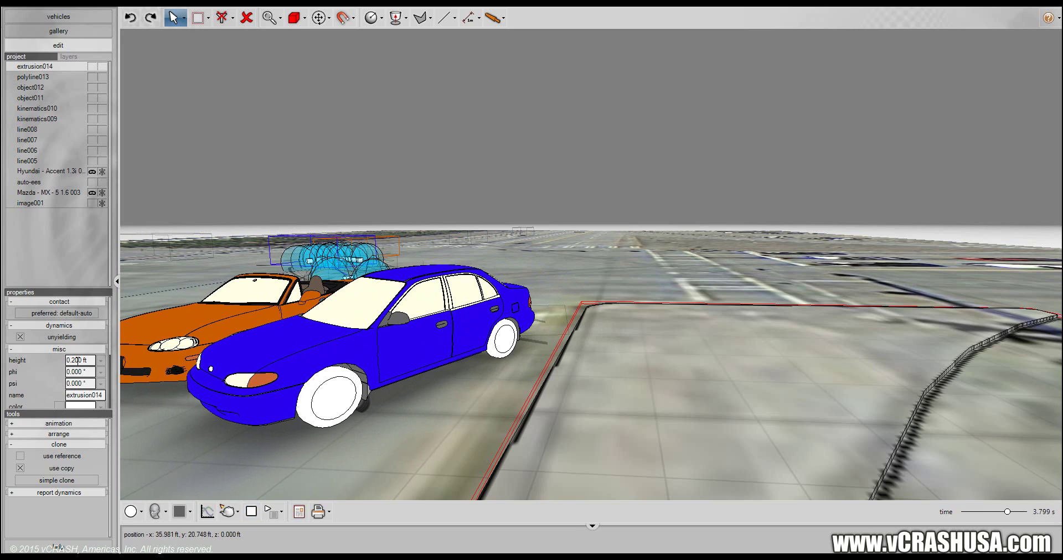
Step: Try island heights of 0.100 ft and again 0.200 ft while checking the Hyundai's contact with the curb
key("Return")
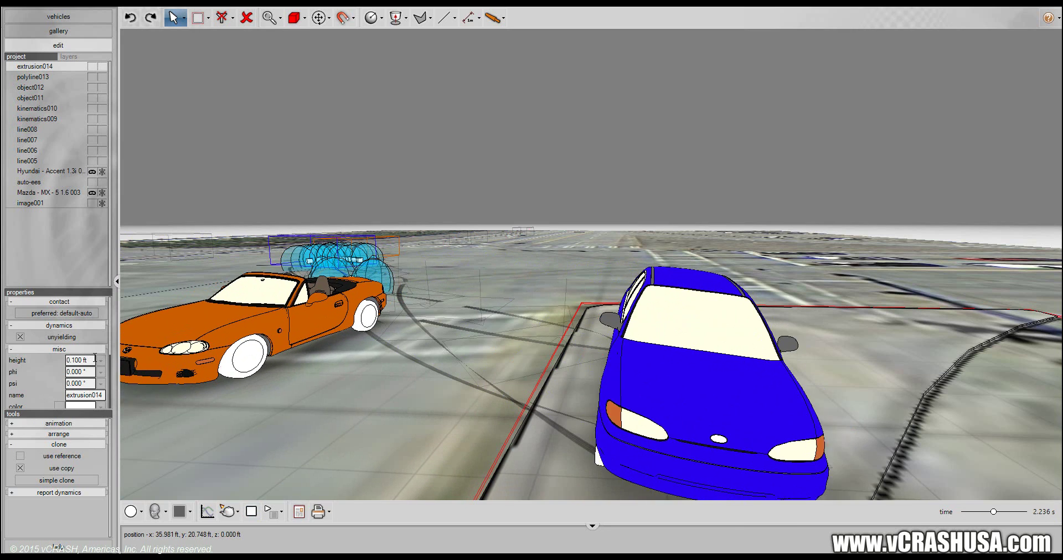
double_click(77, 359)
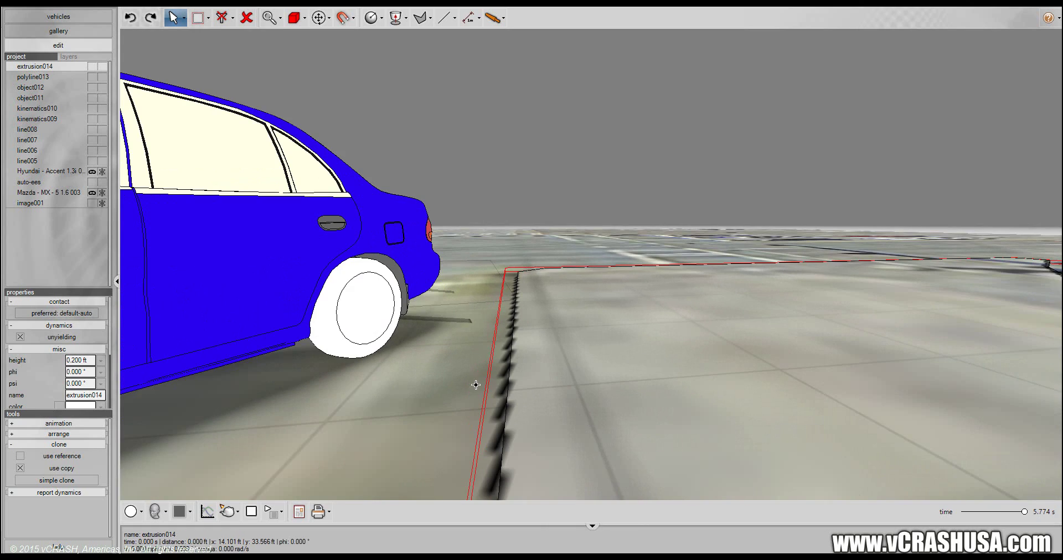
middle_click_drag(472, 378, 465, 340)
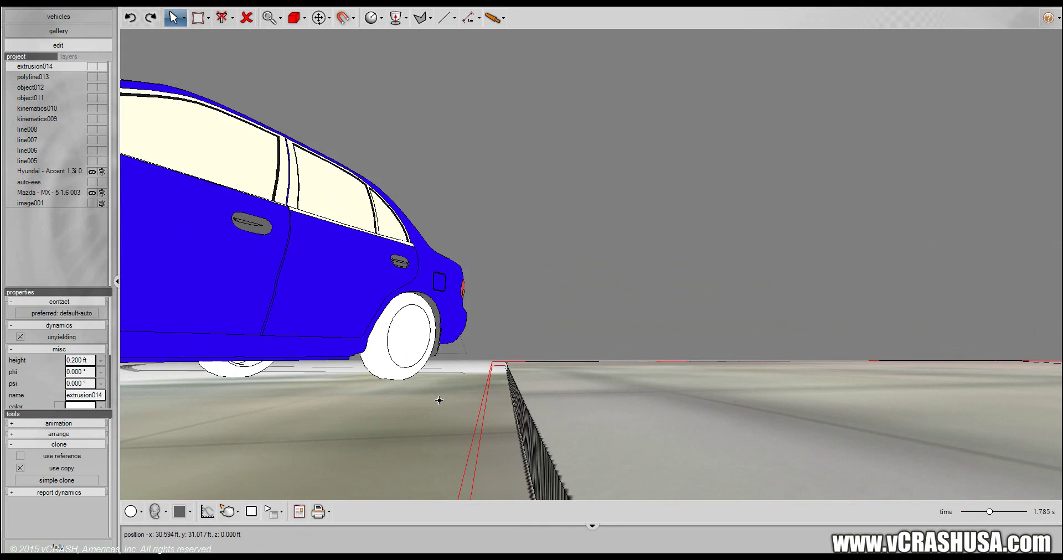
left_click(251, 512)
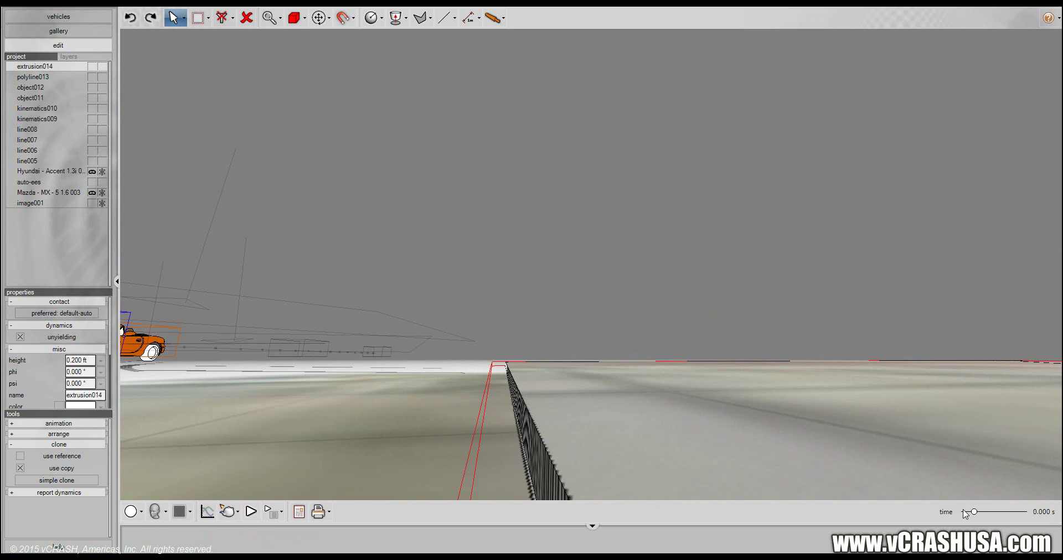
Step: Move the simulation time to 1.377 s and set the island extrusion's height to 0.150 ft
left_click_drag(974, 513, 988, 519)
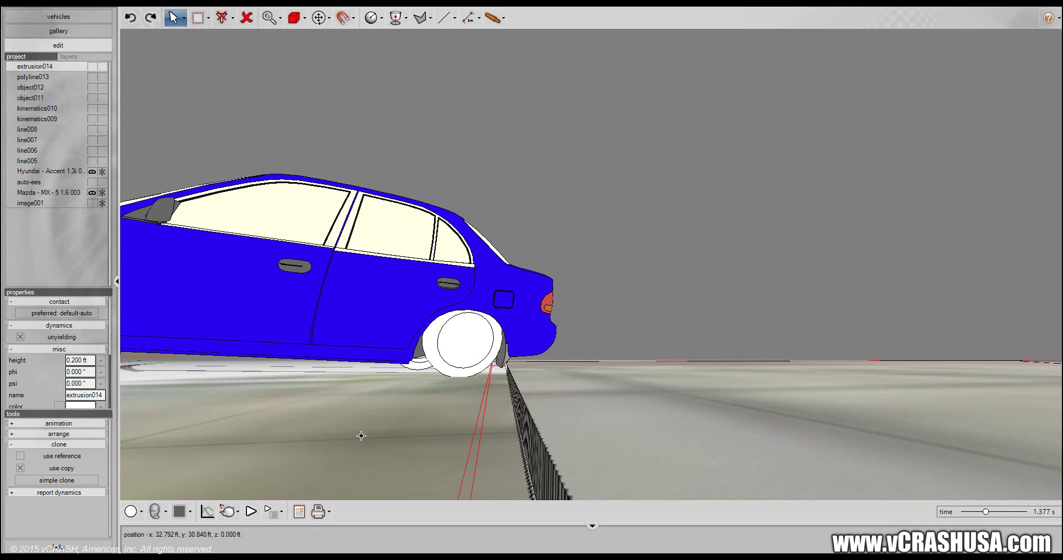
middle_click_drag(362, 437, 363, 439)
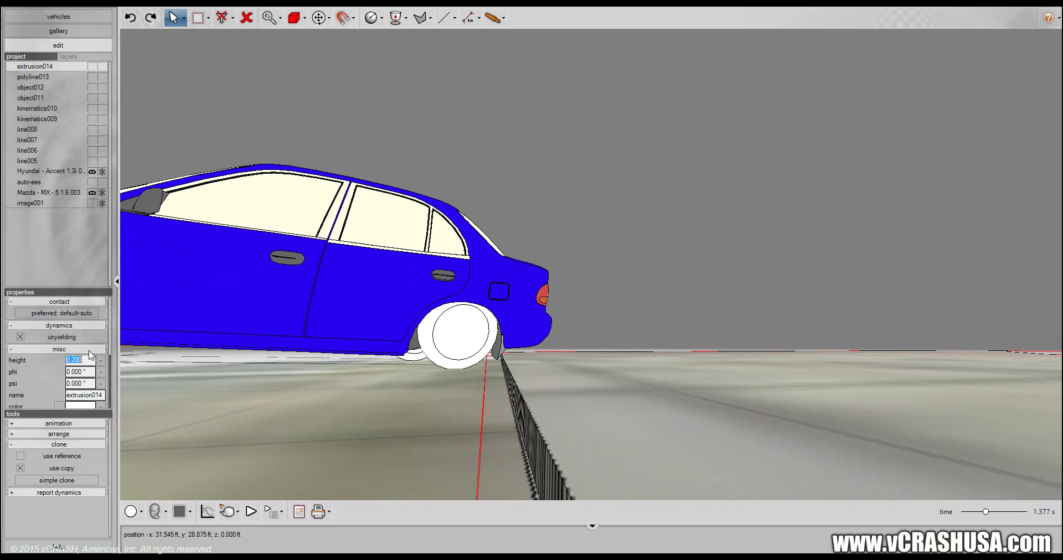
type(".15")
key("Return")
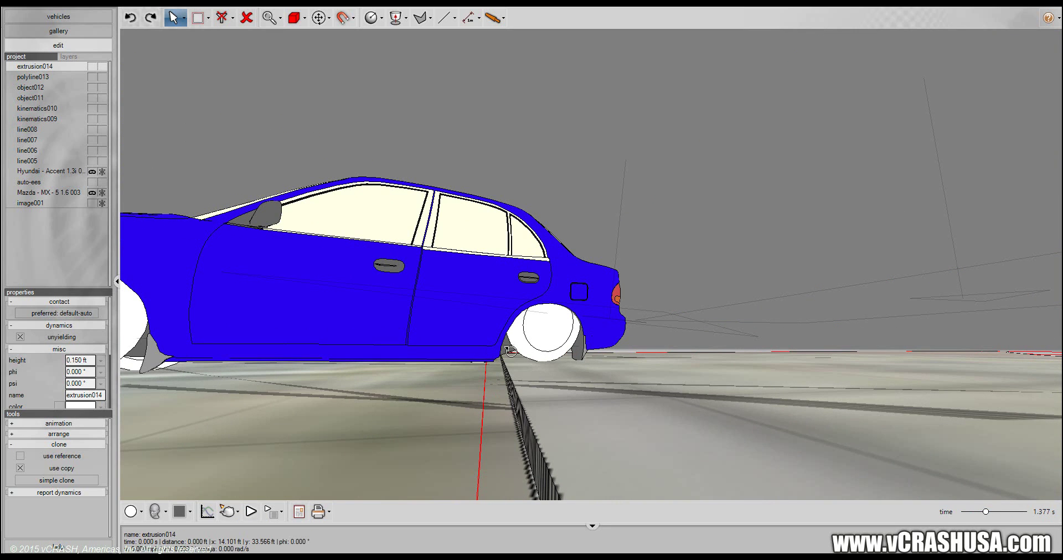
key("Right")
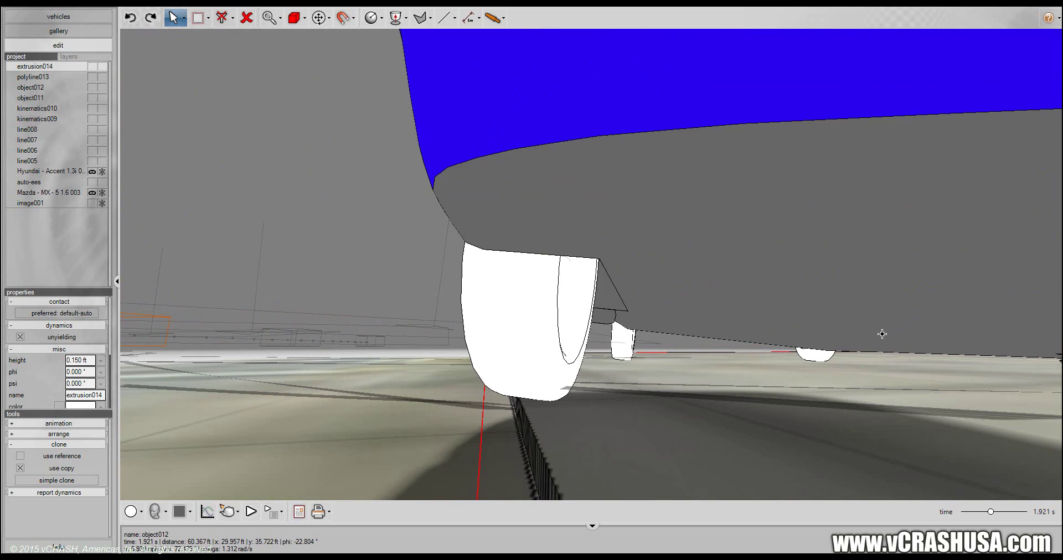
Step: Play the simulation from several viewpoints and examine how the Hyundai strikes and crosses the island curb
left_click_drag(881, 336, 367, 441)
middle_click_drag(368, 441, 601, 482)
scroll(558, 466, "down", 6)
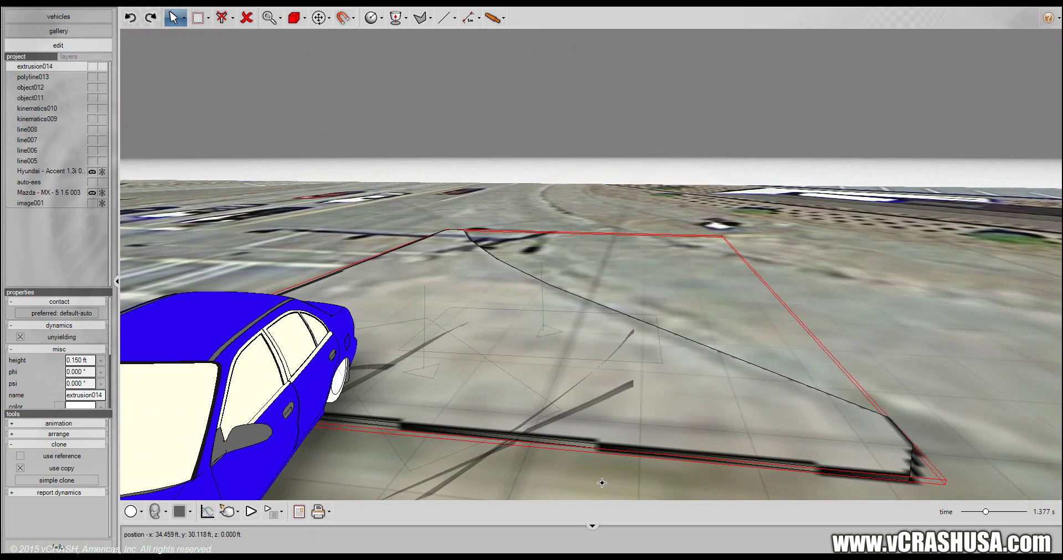
left_click(854, 215)
middle_click_drag(848, 212, 592, 304)
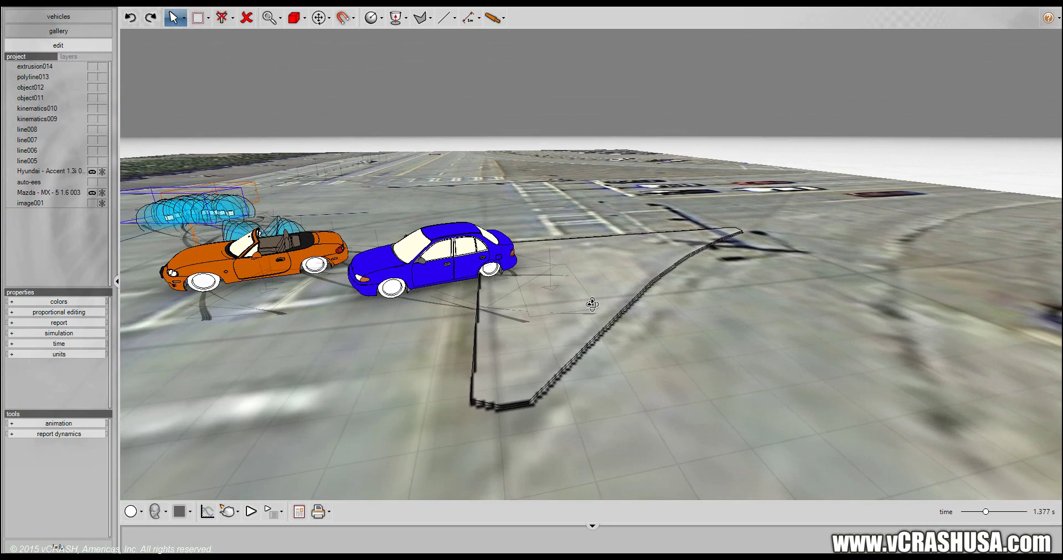
scroll(592, 304, "up", 3)
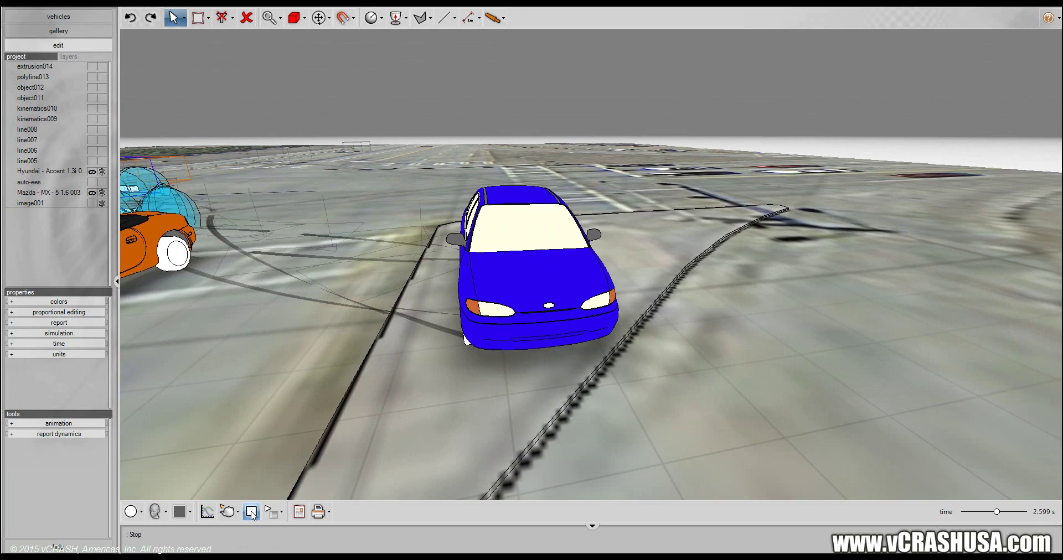
middle_click_drag(213, 425, 179, 420)
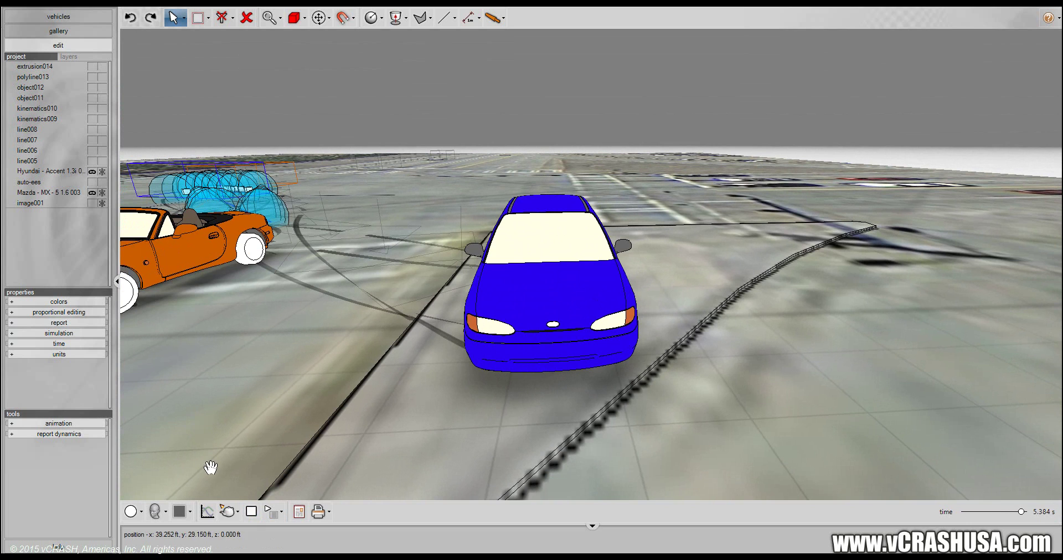
left_click(254, 516)
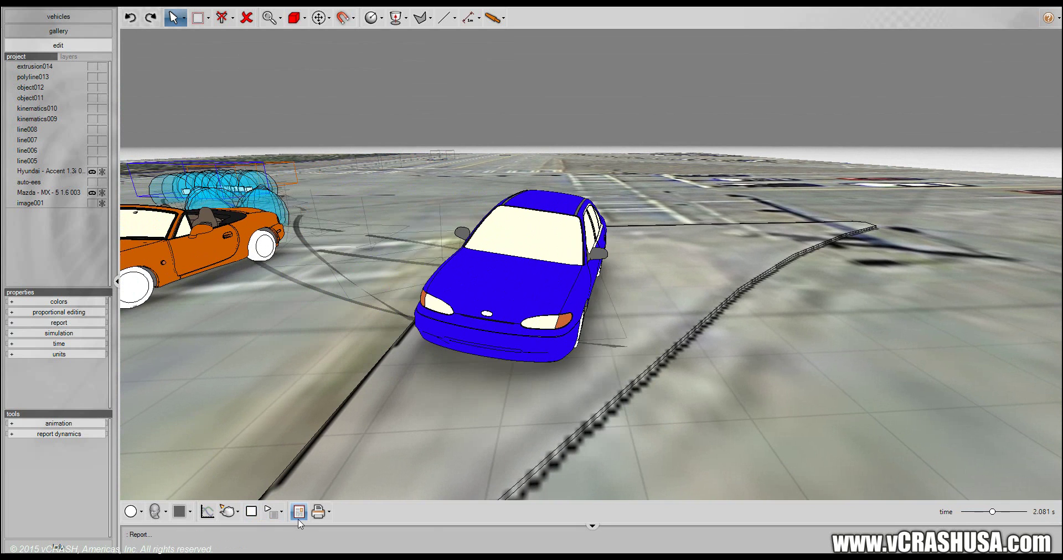
middle_click_drag(278, 419, 700, 194)
scroll(375, 428, "down", 4)
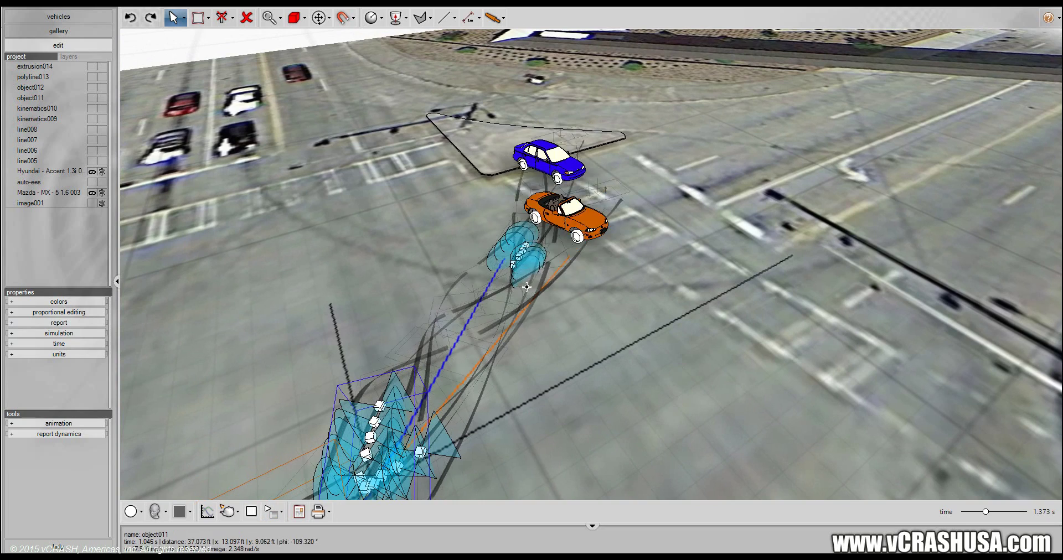
Step: Add a sequence on the Hyundai clone's path just past the first impact, and activate the Select, Move And Manipulate tool
left_click(503, 307)
left_click(457, 373)
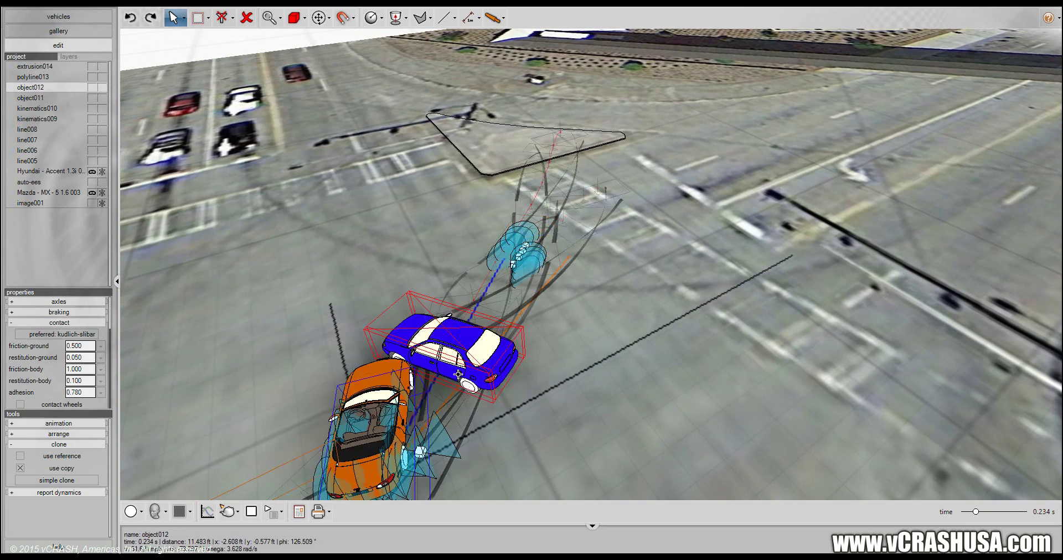
left_click(175, 18)
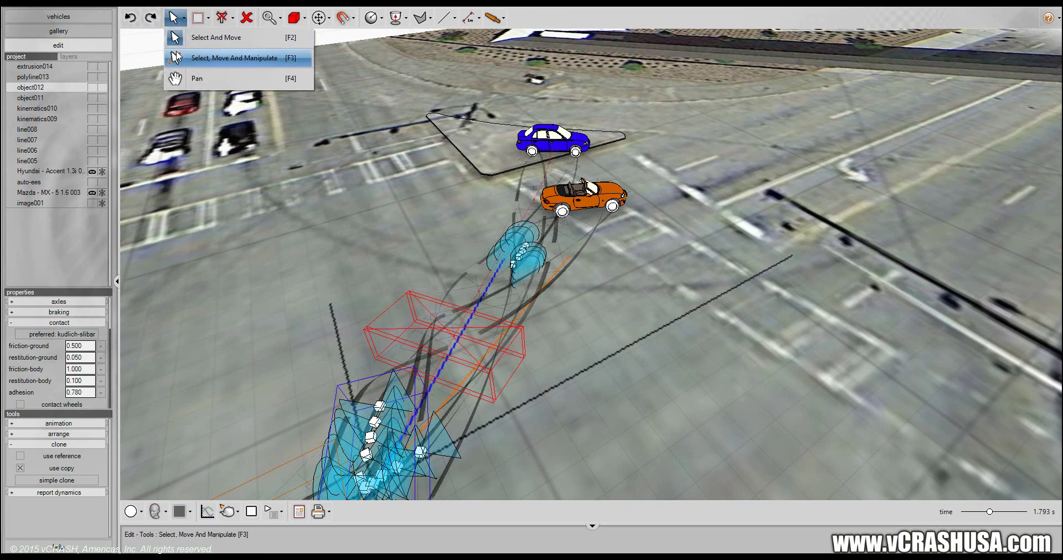
left_click(216, 58)
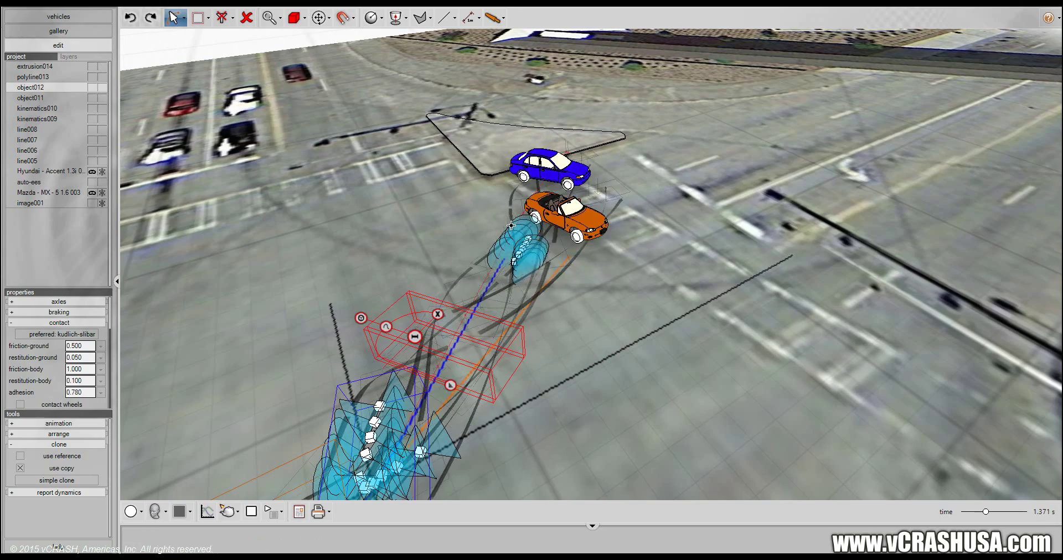
Step: Add another sequence to the Hyundai clone's path at its second contact with the Mazda, just before the island
right_click_drag(358, 290, 363, 277)
left_click(381, 313)
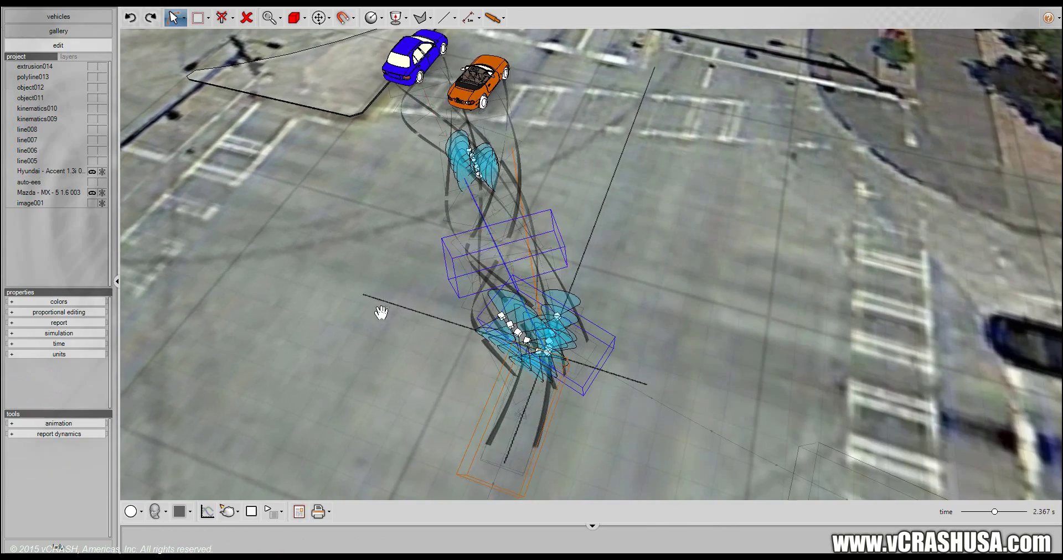
left_click_drag(381, 313, 432, 413)
left_click(518, 249)
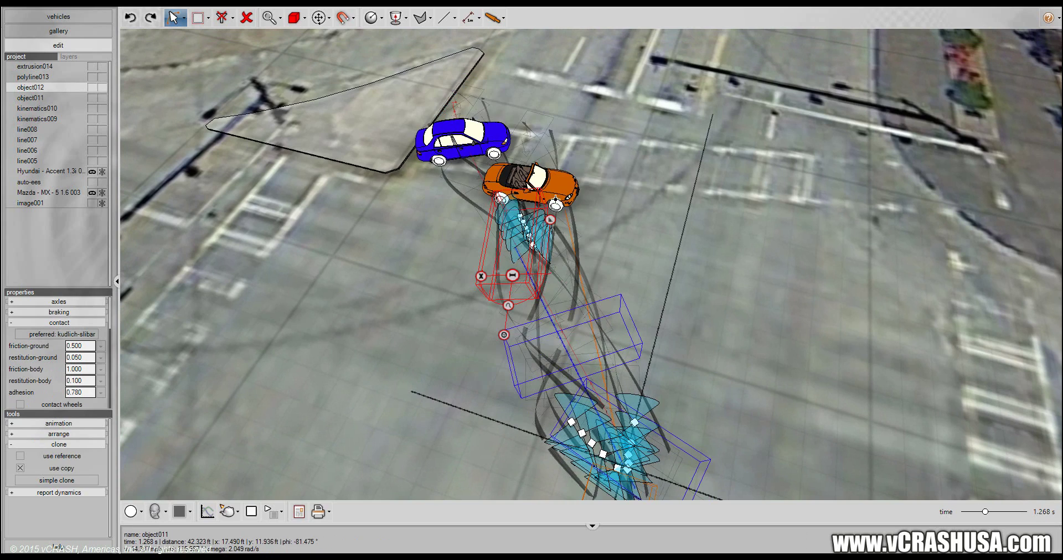
Step: Examine the settings of the Hyundai clone's first sequence at impact, and play the whole simulation from several viewpoints
left_click_drag(819, 334, 674, 374)
left_click(643, 376)
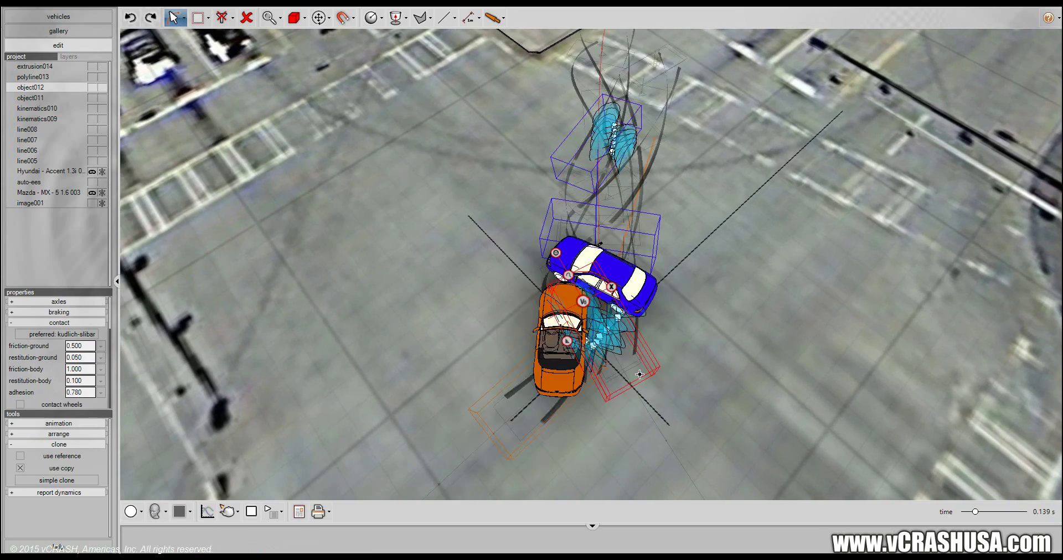
right_click(652, 373)
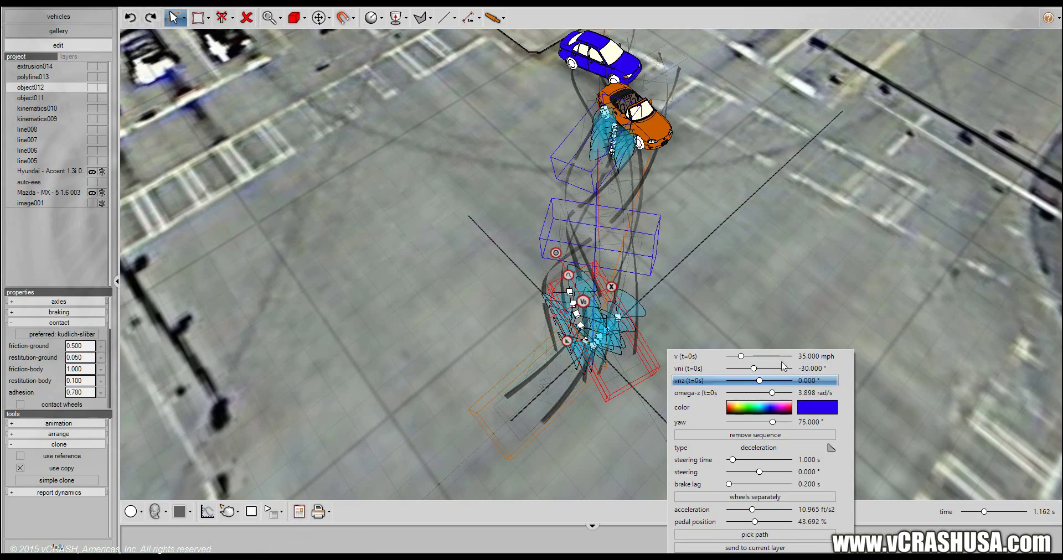
left_click(781, 294)
left_click_drag(780, 239, 717, 270)
middle_click_drag(717, 271, 638, 272)
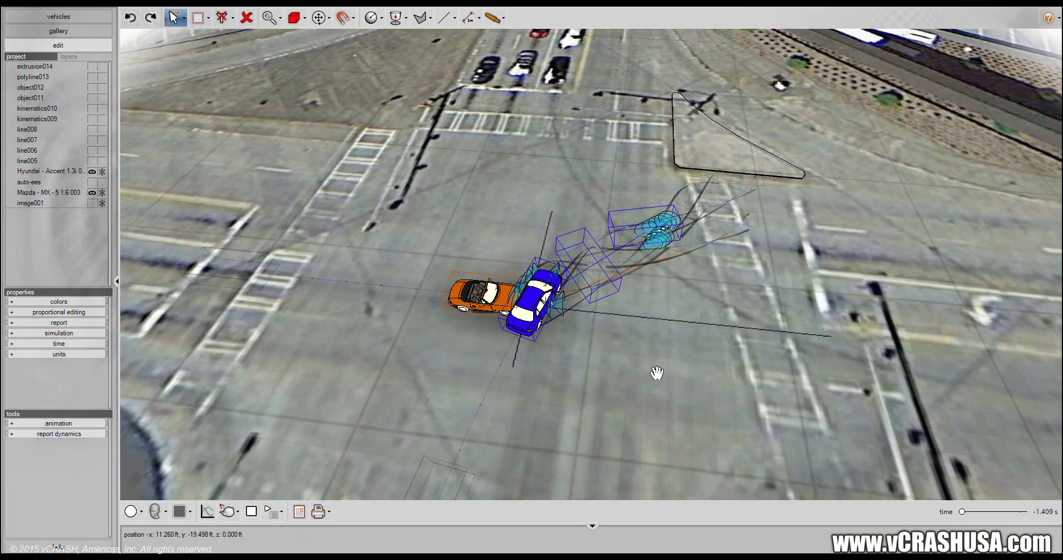
middle_click_drag(657, 372, 474, 347)
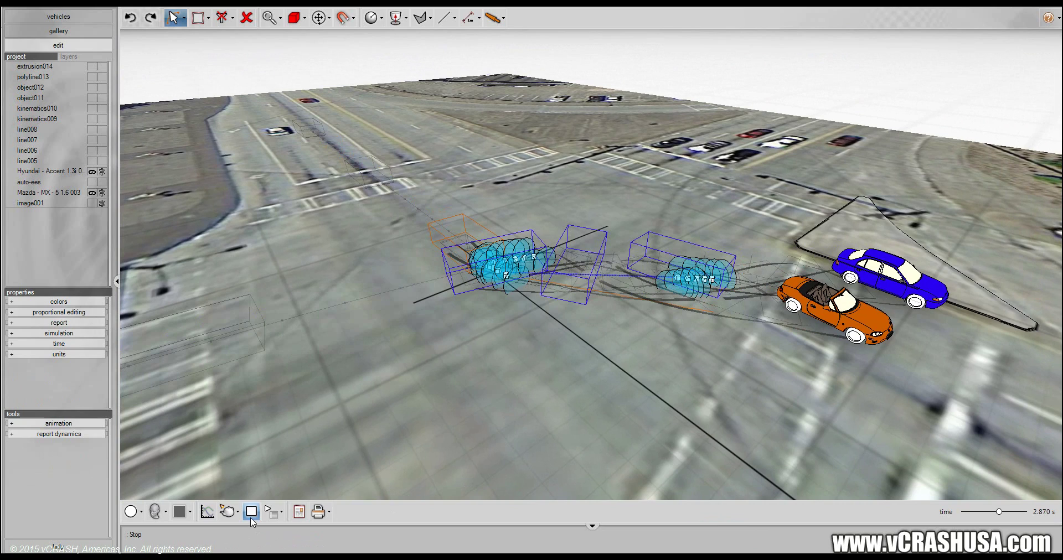
middle_click_drag(609, 403, 580, 411)
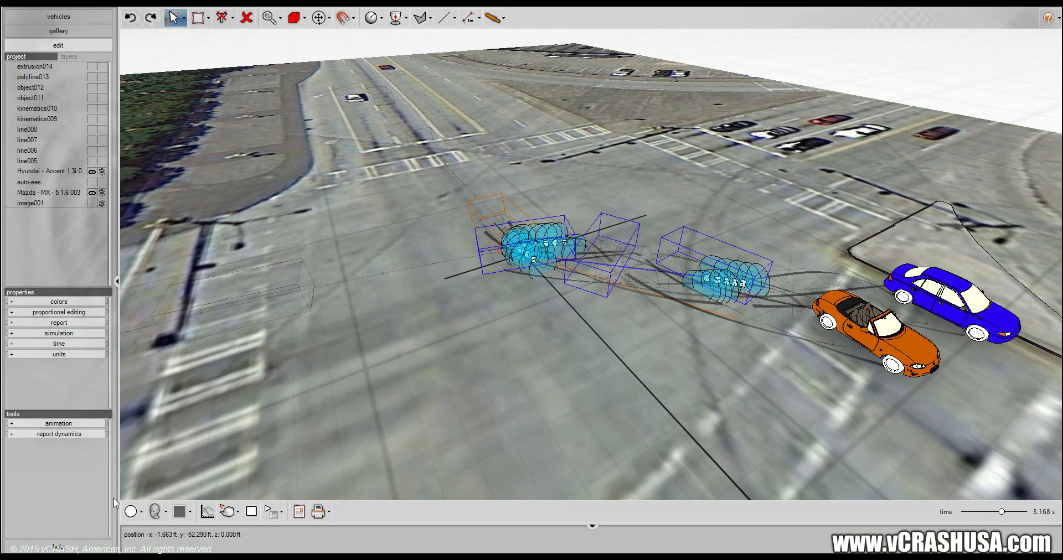
Step: Hide the clones object012 and object011 to check playback with only the kinematics, and show both clones again
left_click(89, 87)
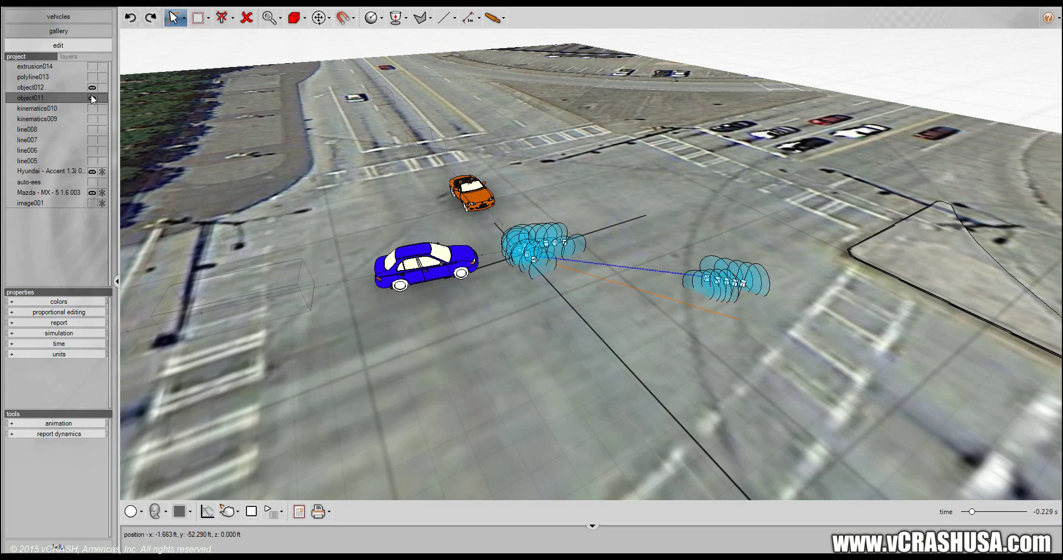
left_click(91, 95)
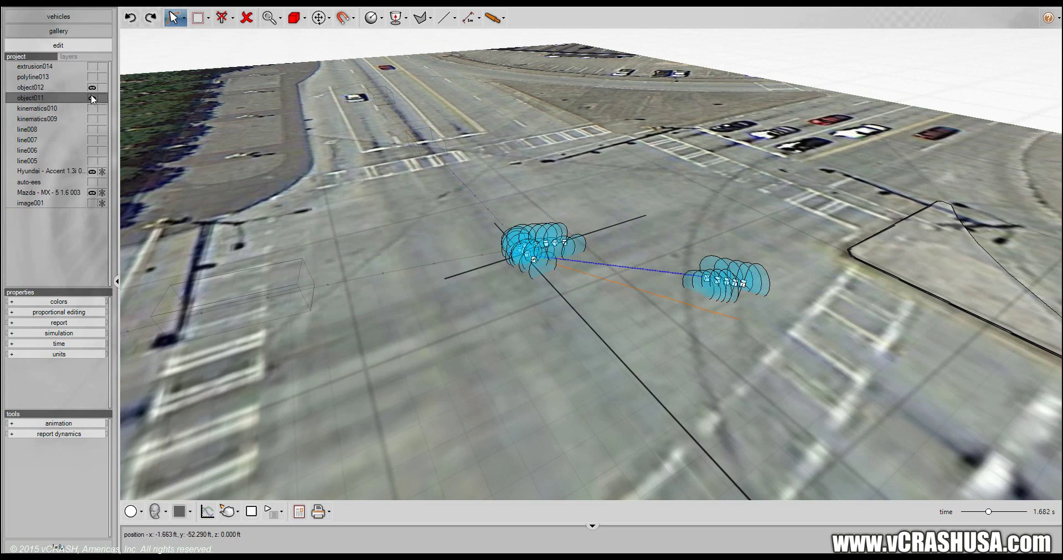
left_click(91, 97)
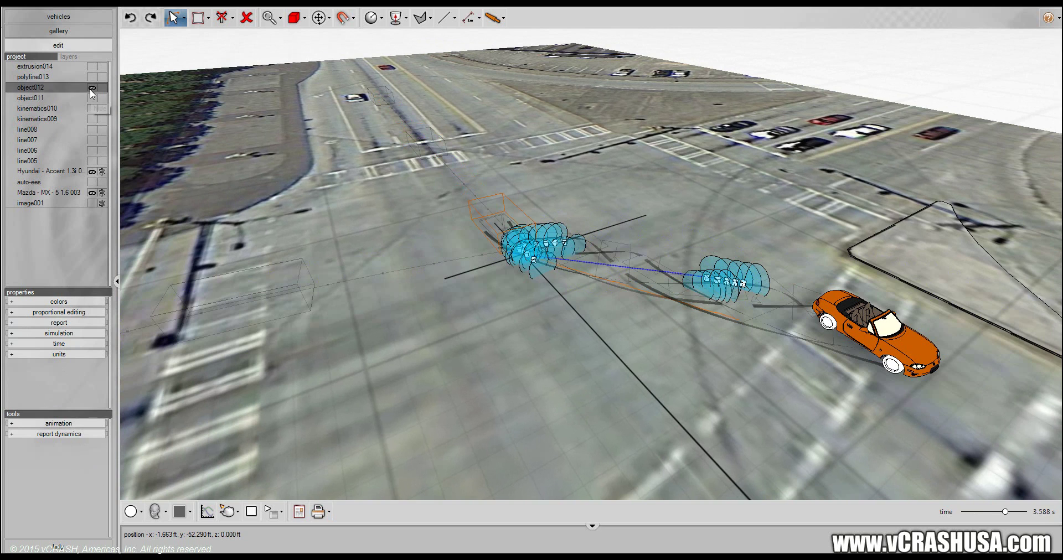
left_click(91, 88)
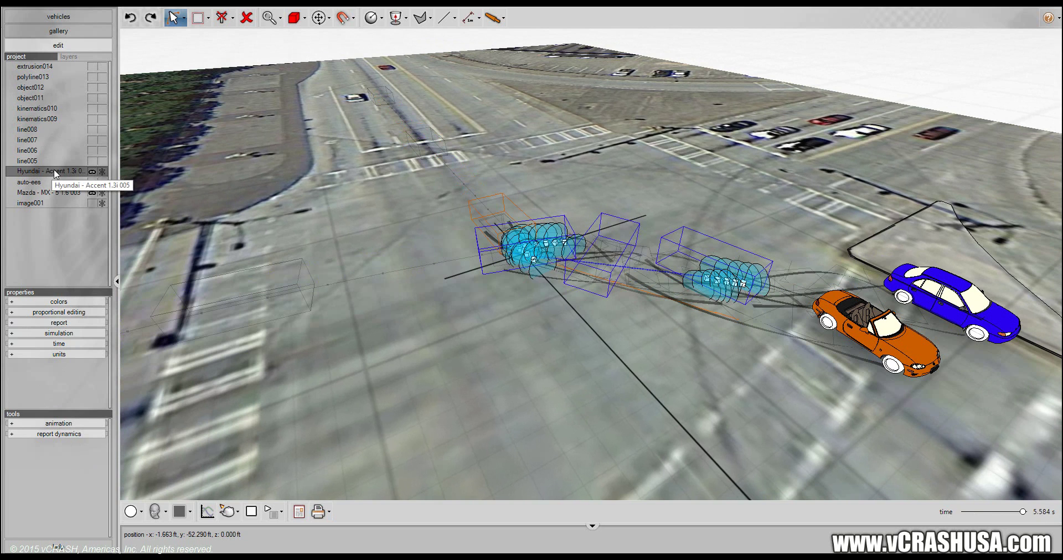
Step: Hide kinematics010 and kinematics009, toggle the clones' visibility to compare both motion phases in playback, and restore all four objects
left_click(92, 108)
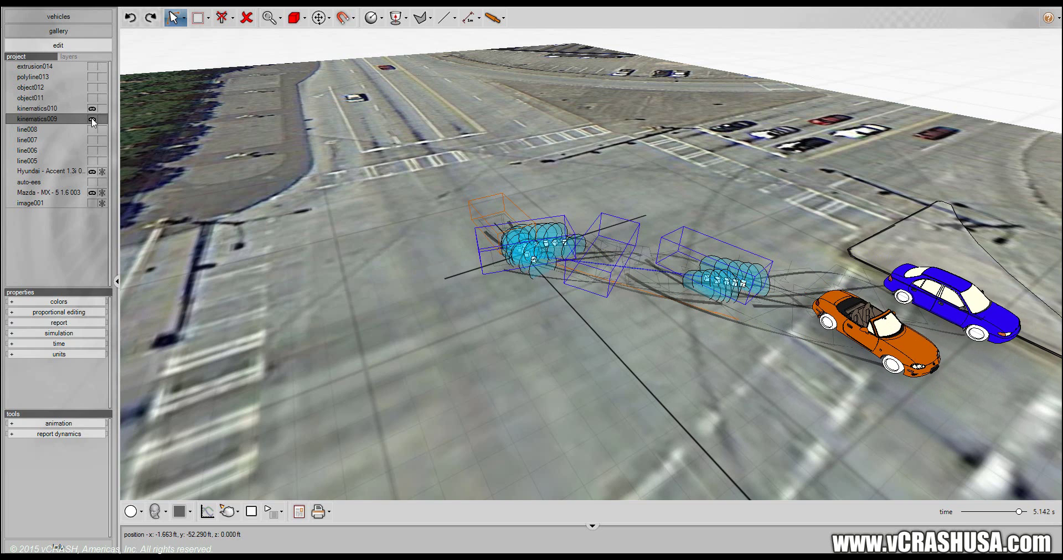
left_click(92, 99)
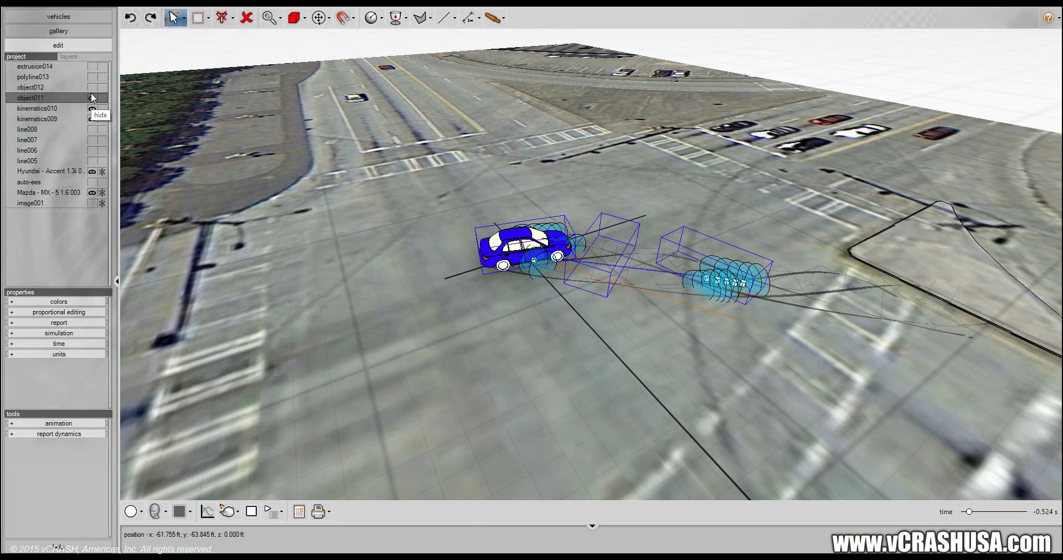
left_click(92, 90)
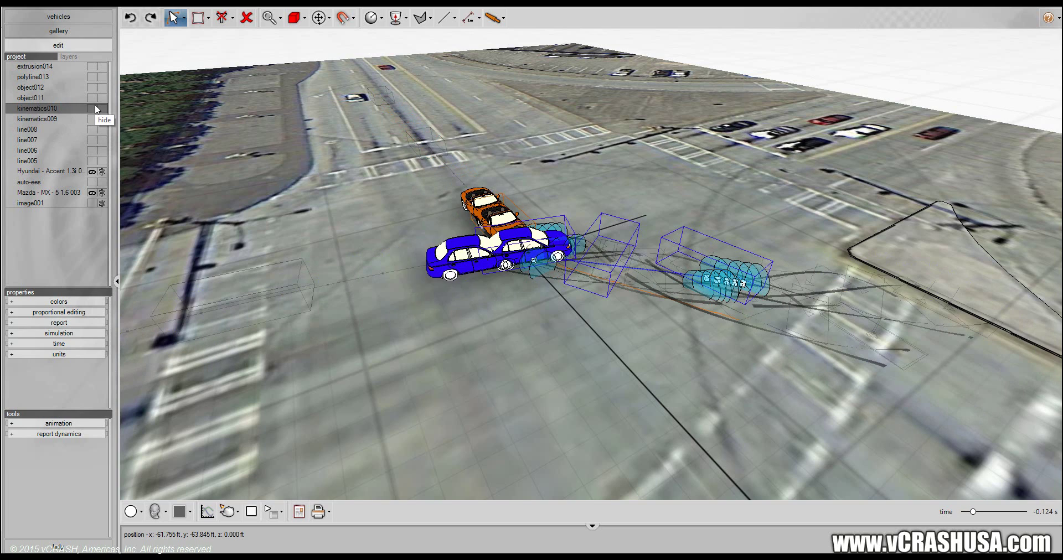
Step: Switch the scene display to realistic shading
left_click(140, 497)
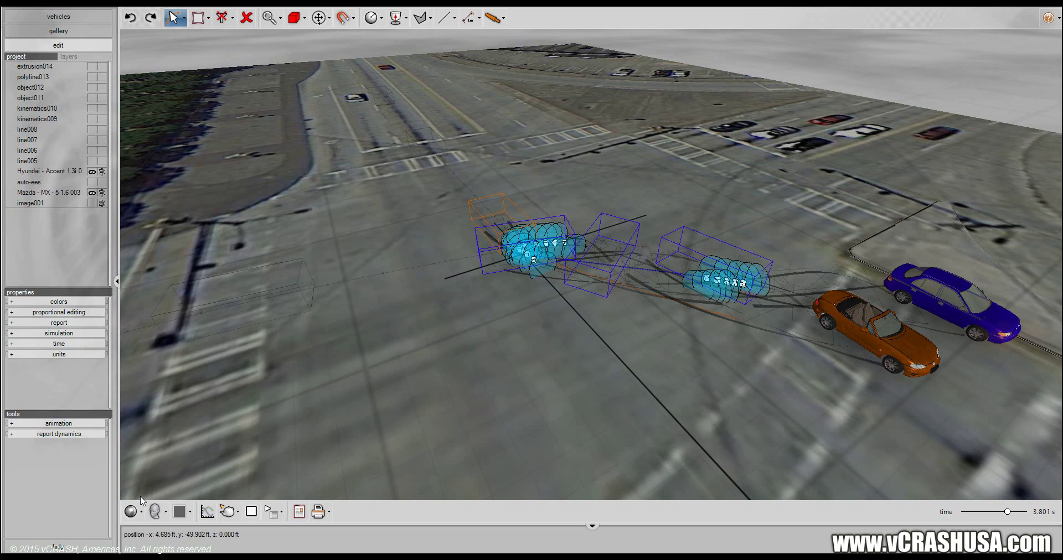